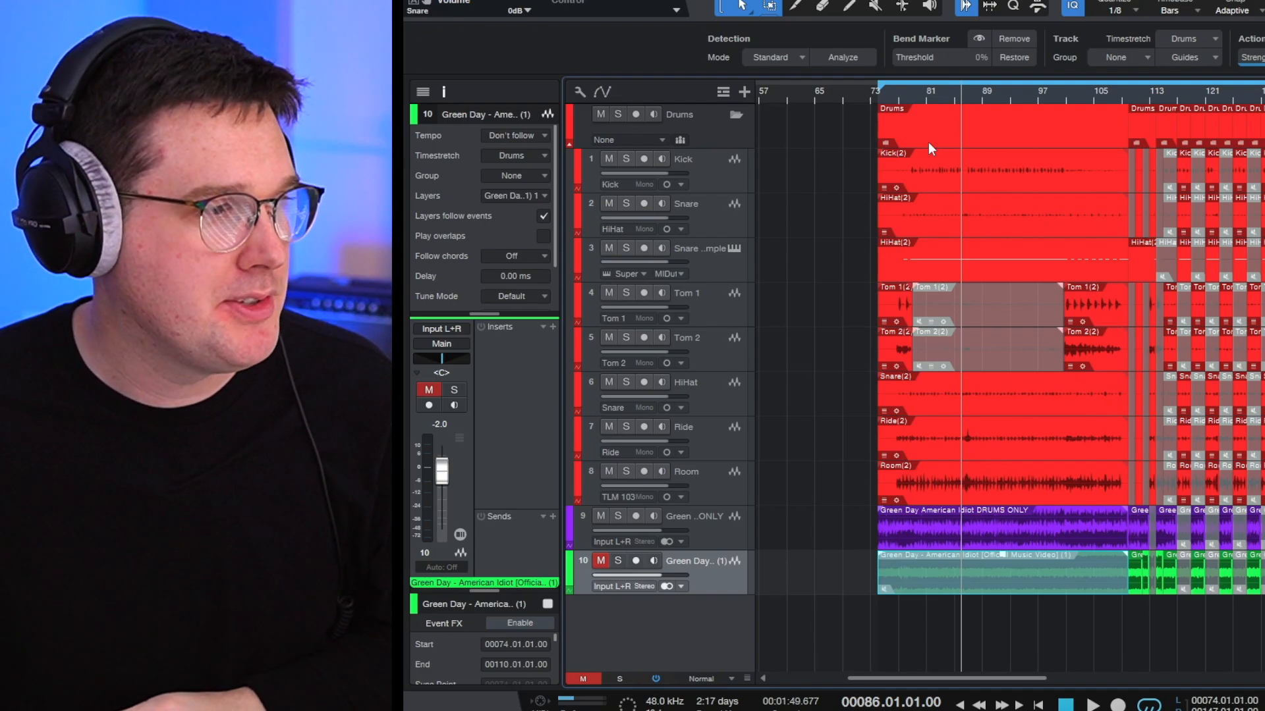
Step: Solo the Green Day American Idiot DRUMS ONLY track, place the playhead at bar 74, and show its channel in the mixer console
left_click(703, 537)
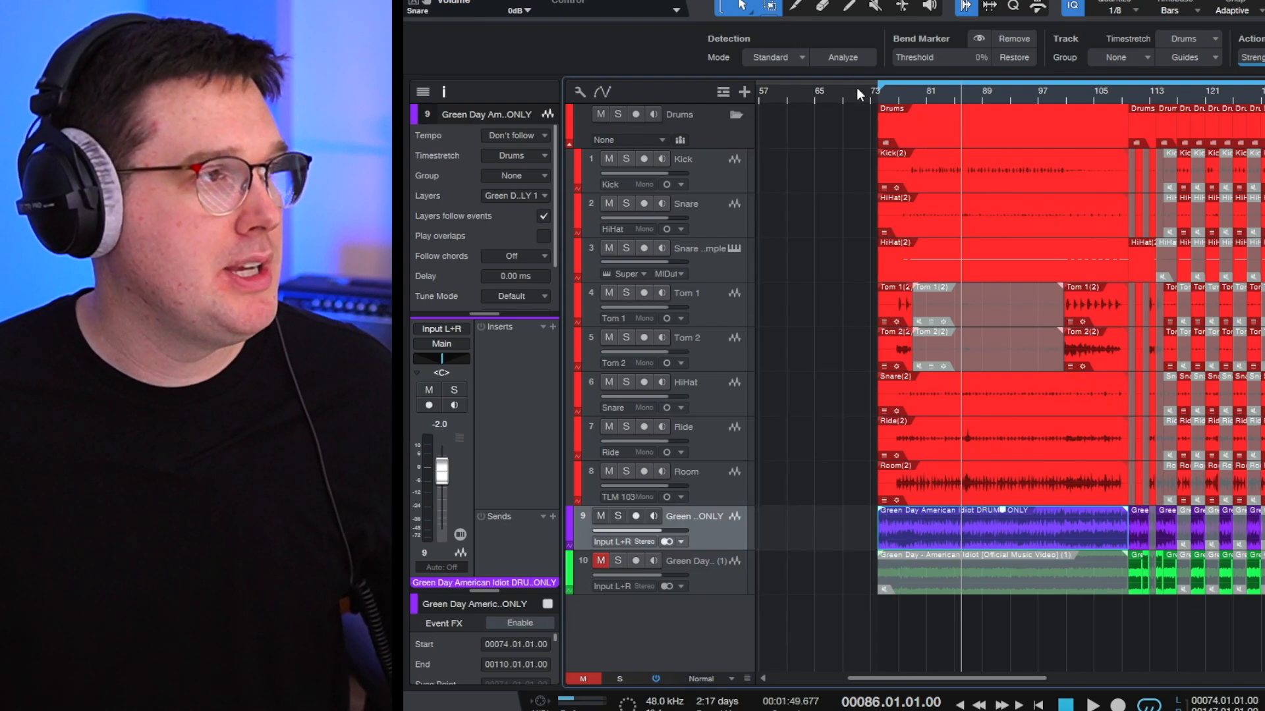
left_click(879, 98)
key("s")
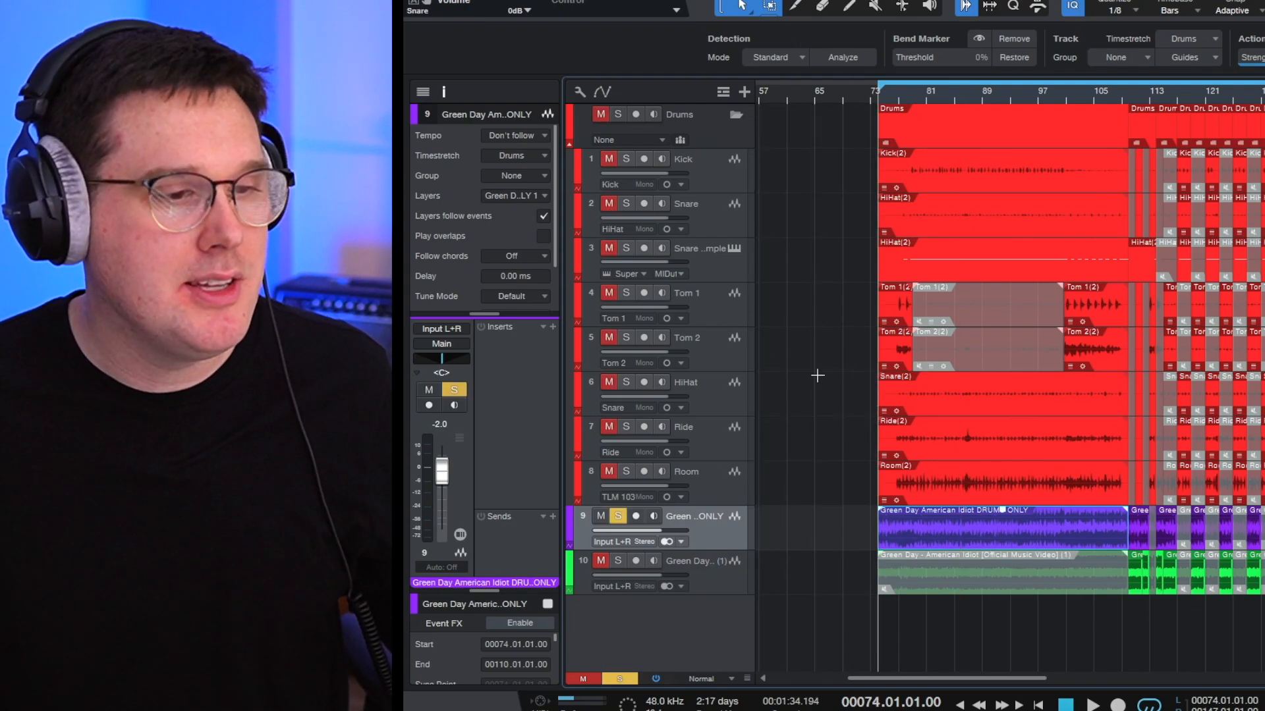
key("F3")
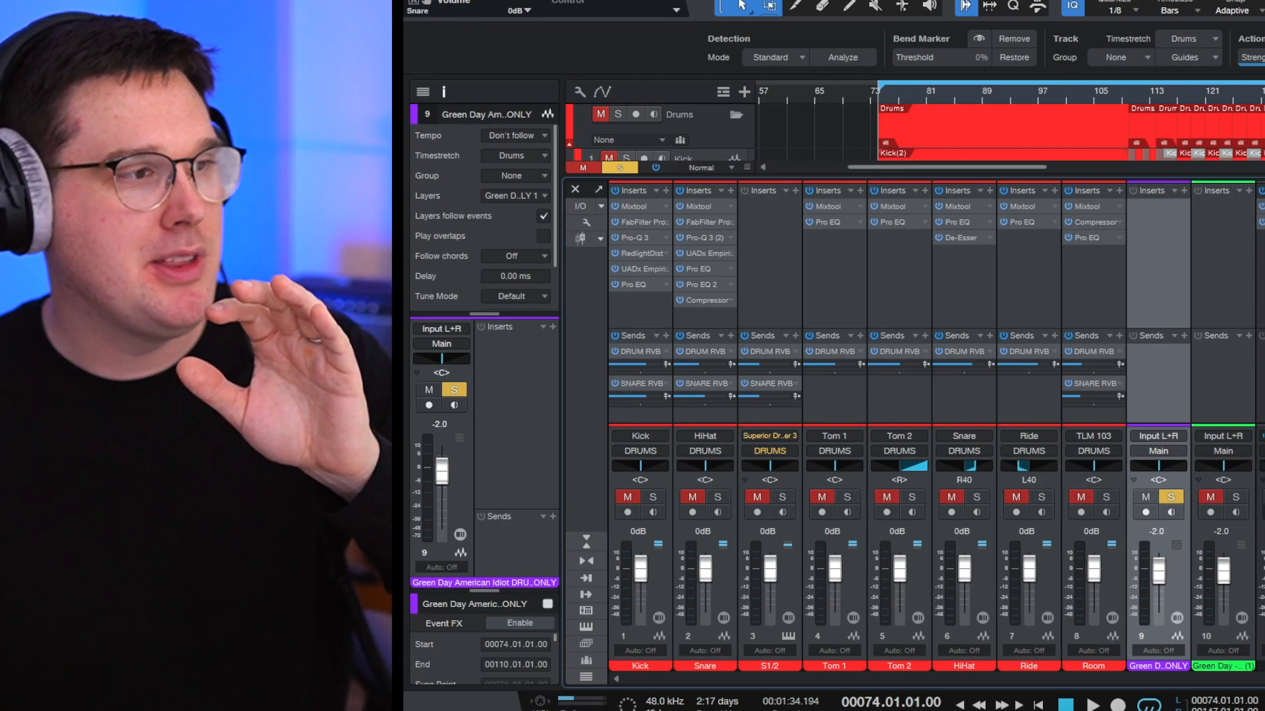
left_click(1181, 264)
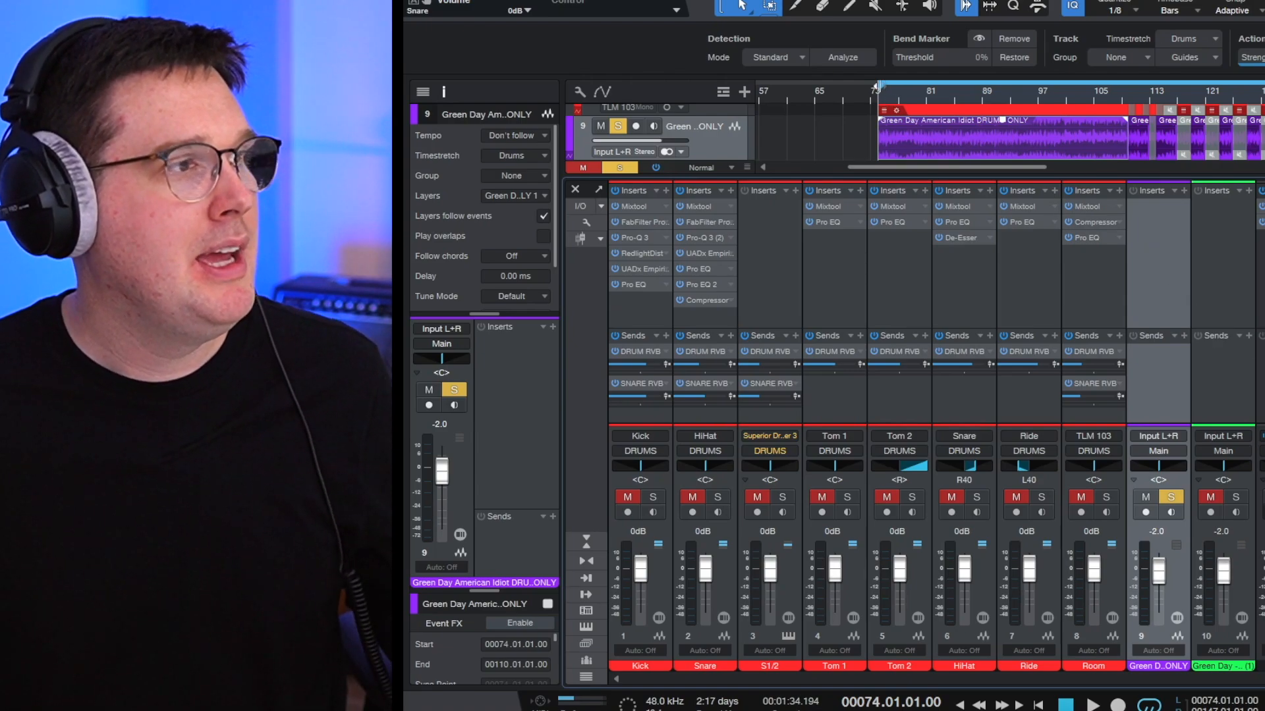
Step: Play the soloed Green Day DRUMS ONLY reference from bar 74, then stop playback
scroll(883, 95, "up", 3)
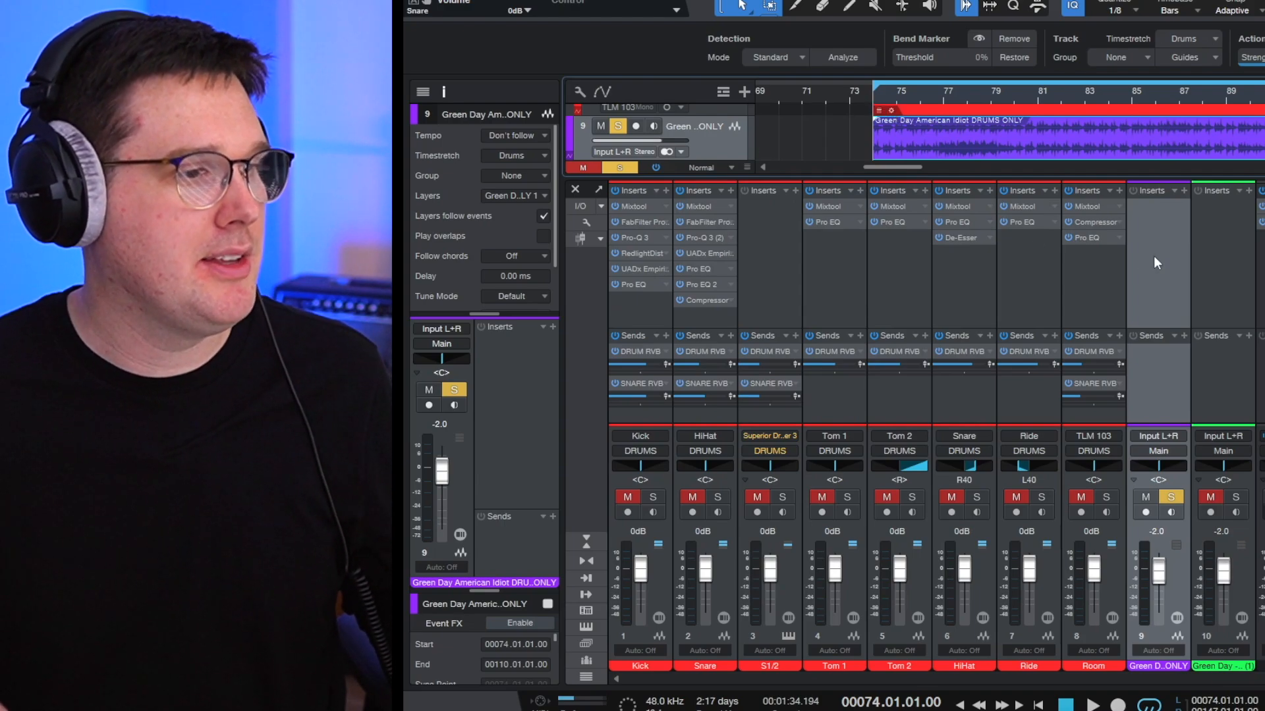
key("space")
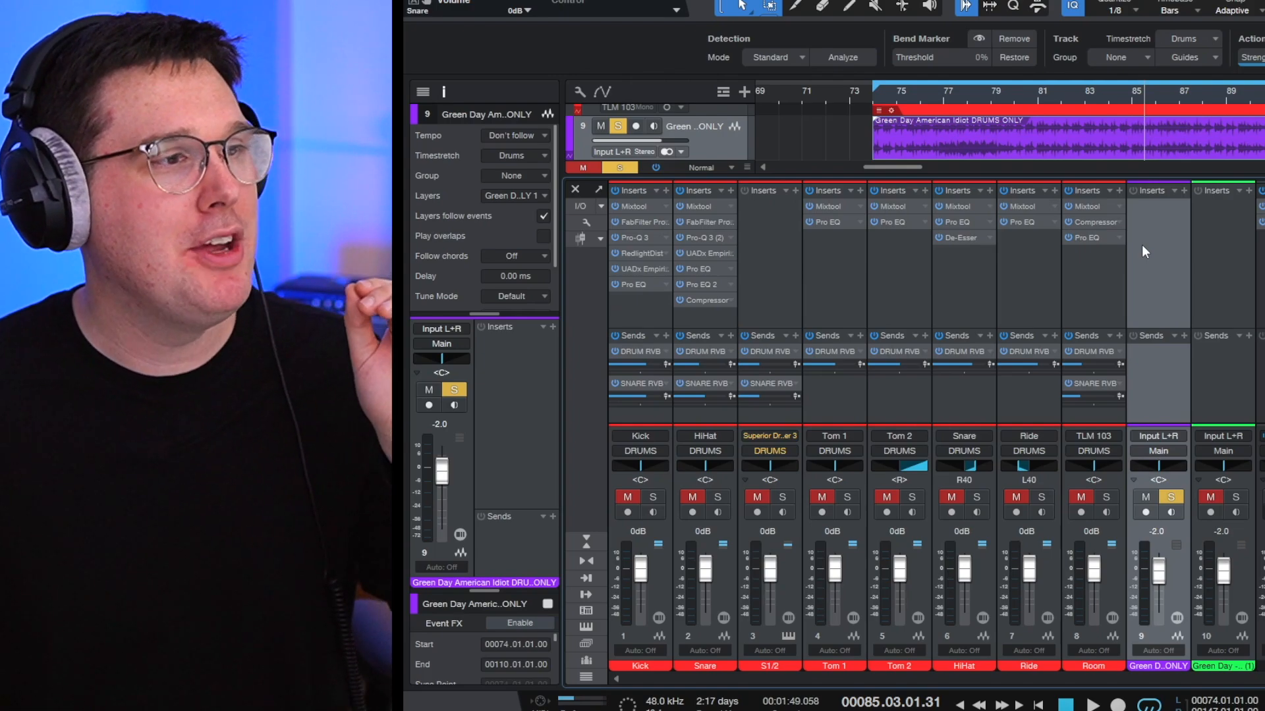
left_click(870, 92)
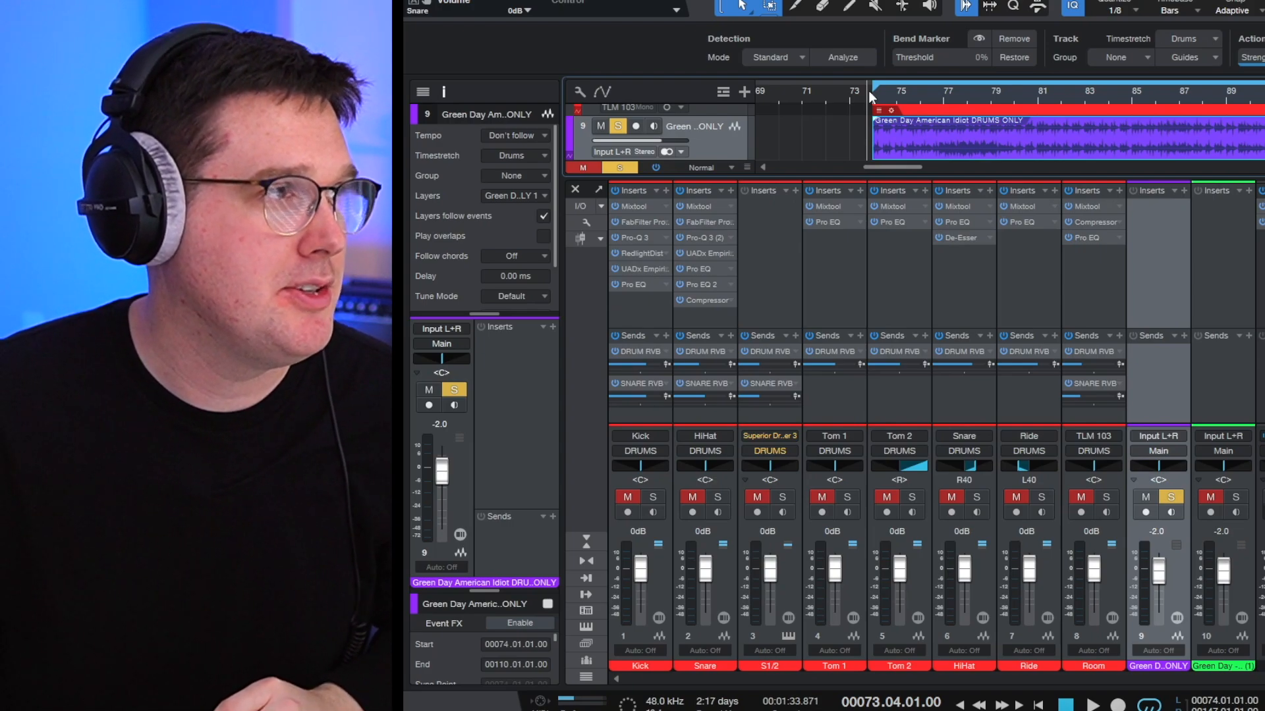
left_click(874, 102)
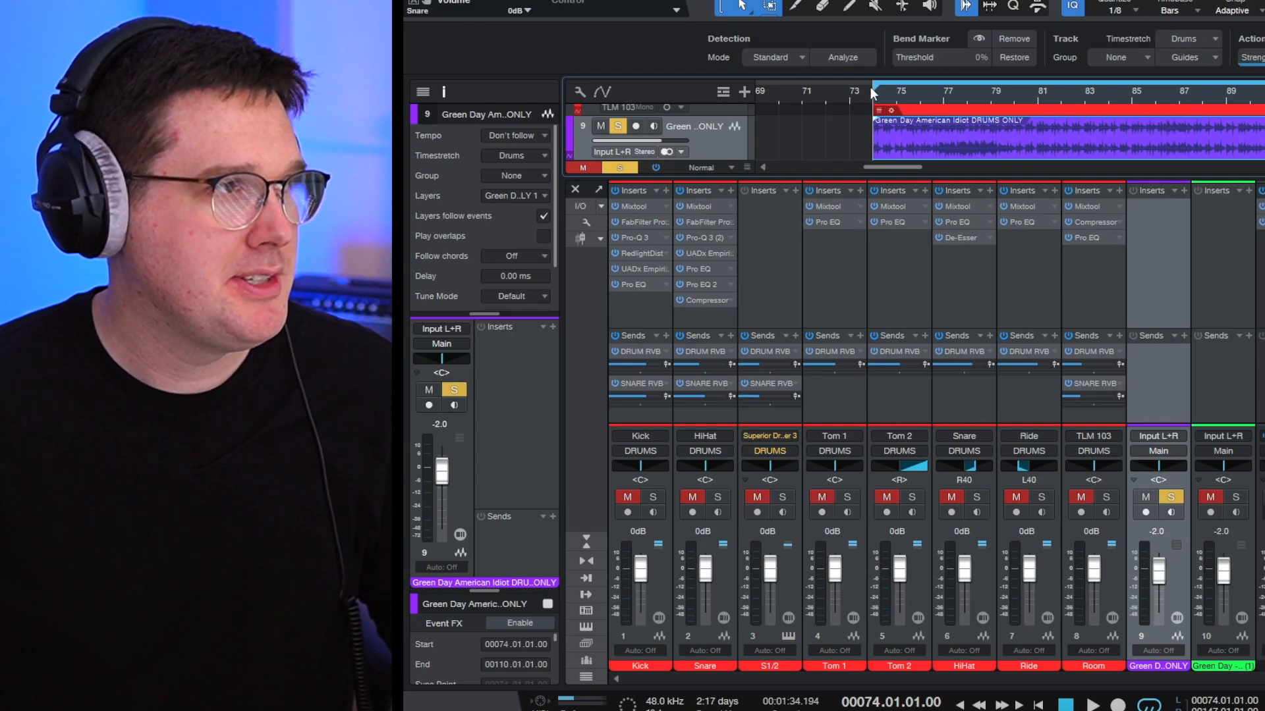
left_click_drag(875, 101, 885, 131)
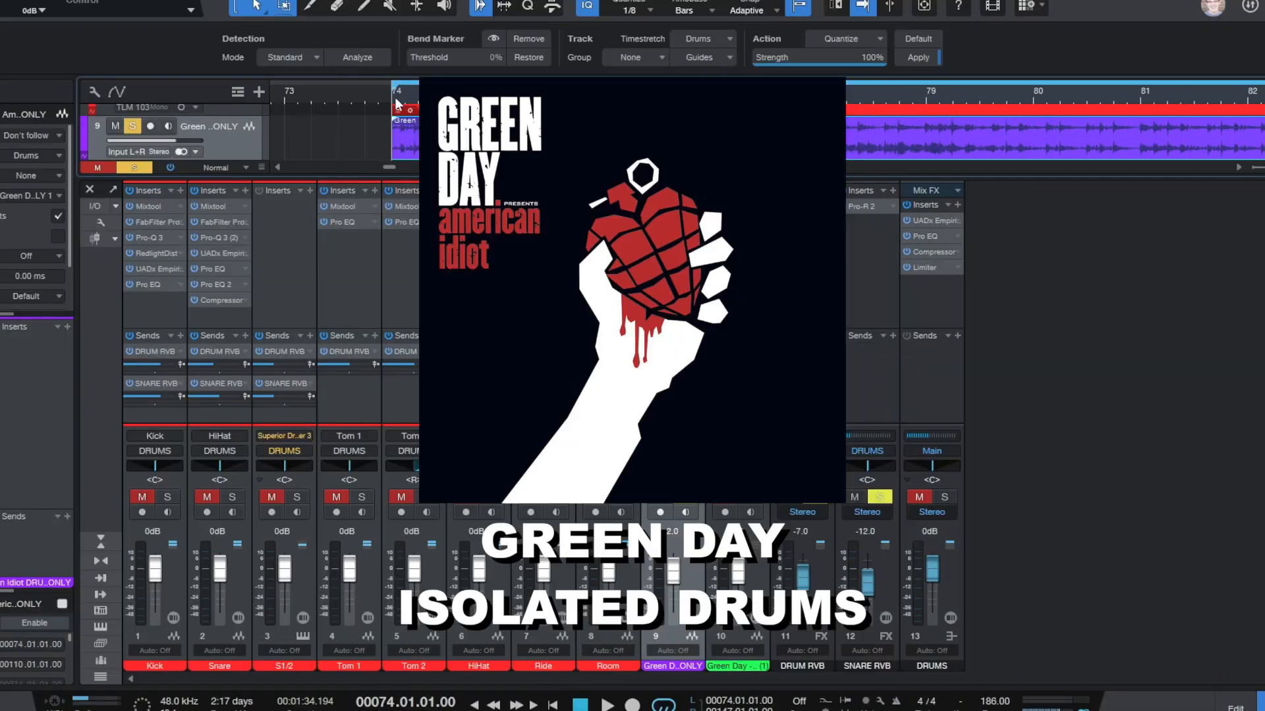
key("space")
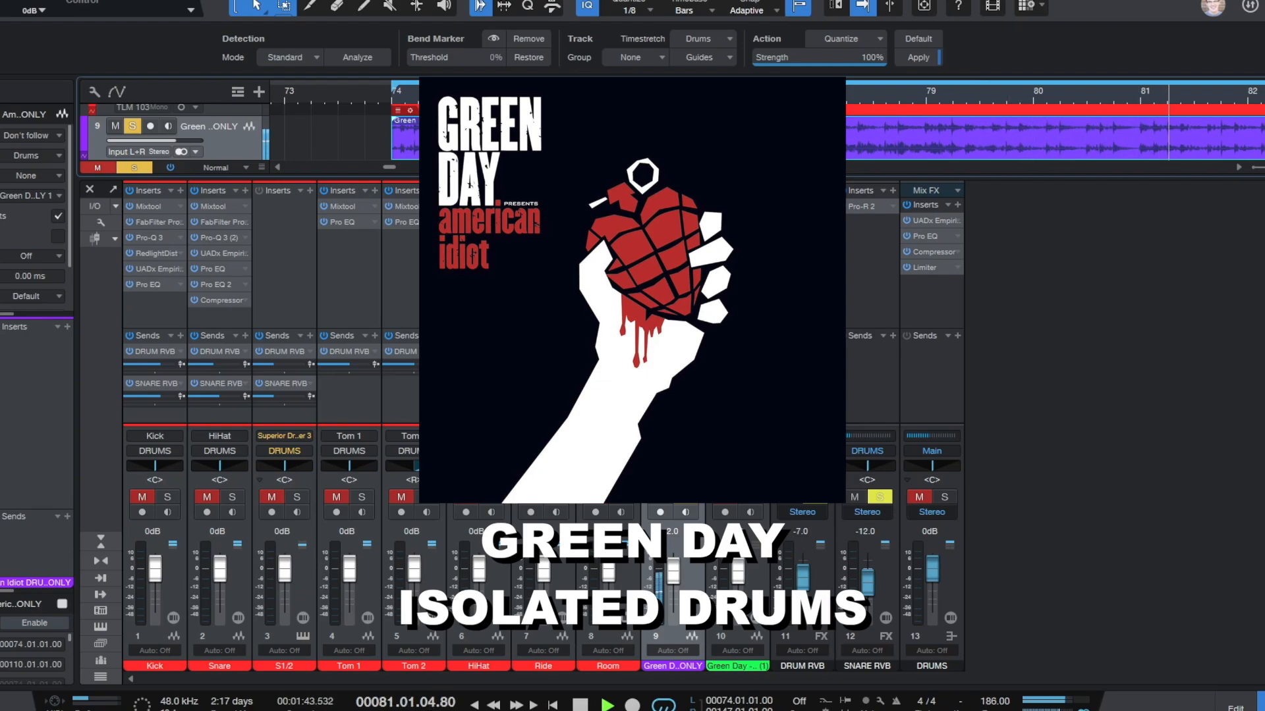
left_click_drag(653, 92, 653, 62)
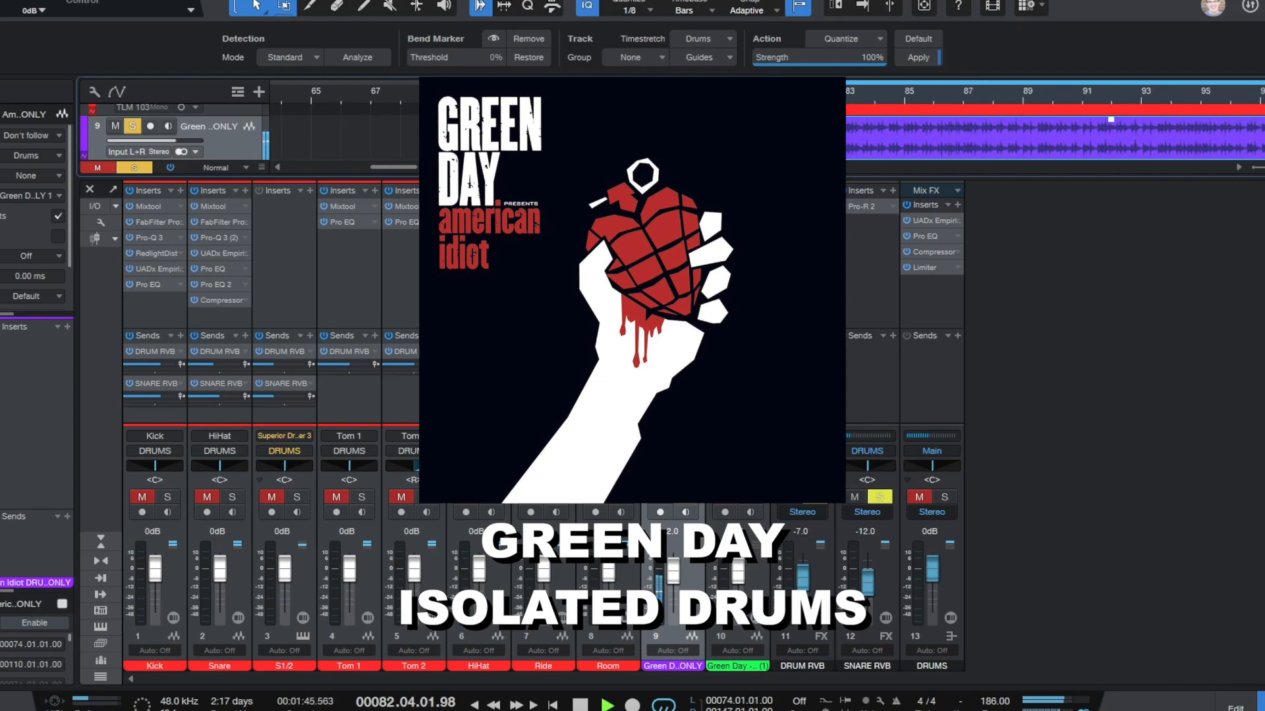
key("space")
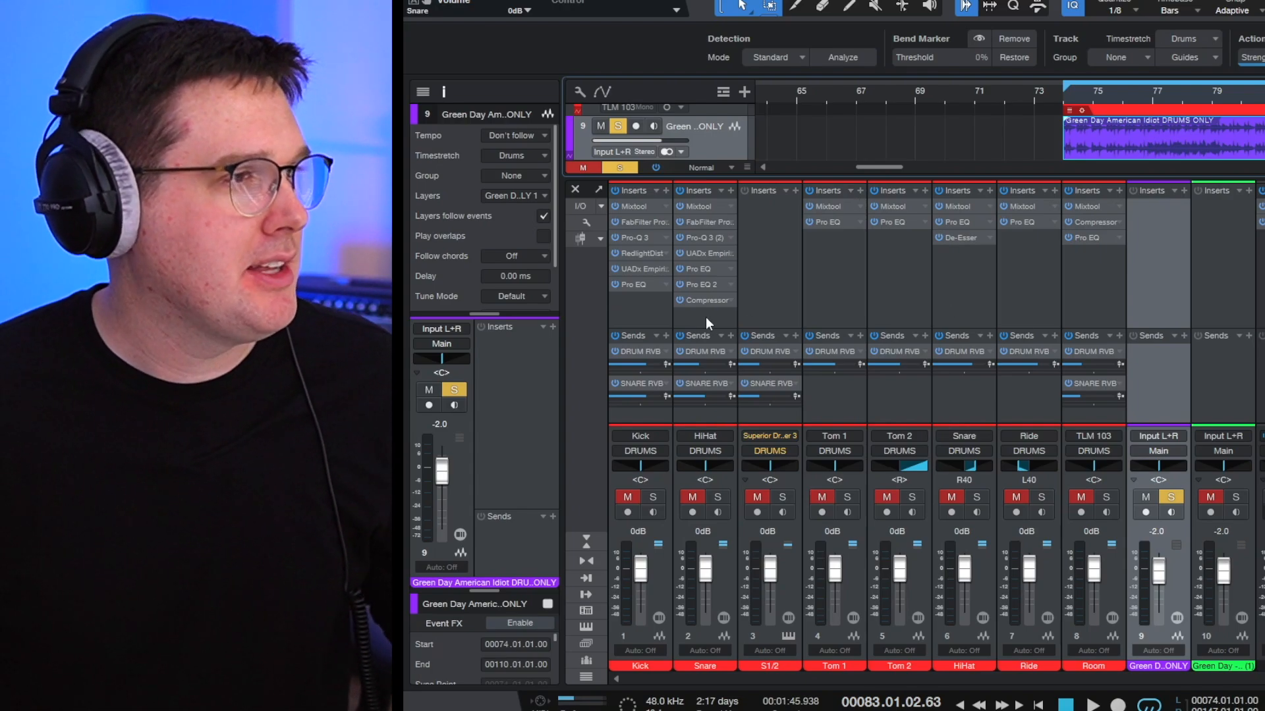
Step: Solo the Kick through Room channels, mute the Green Day DRUMS ONLY channel, and cue playback at bar 74
left_click(618, 310)
left_click(1050, 287, "shift")
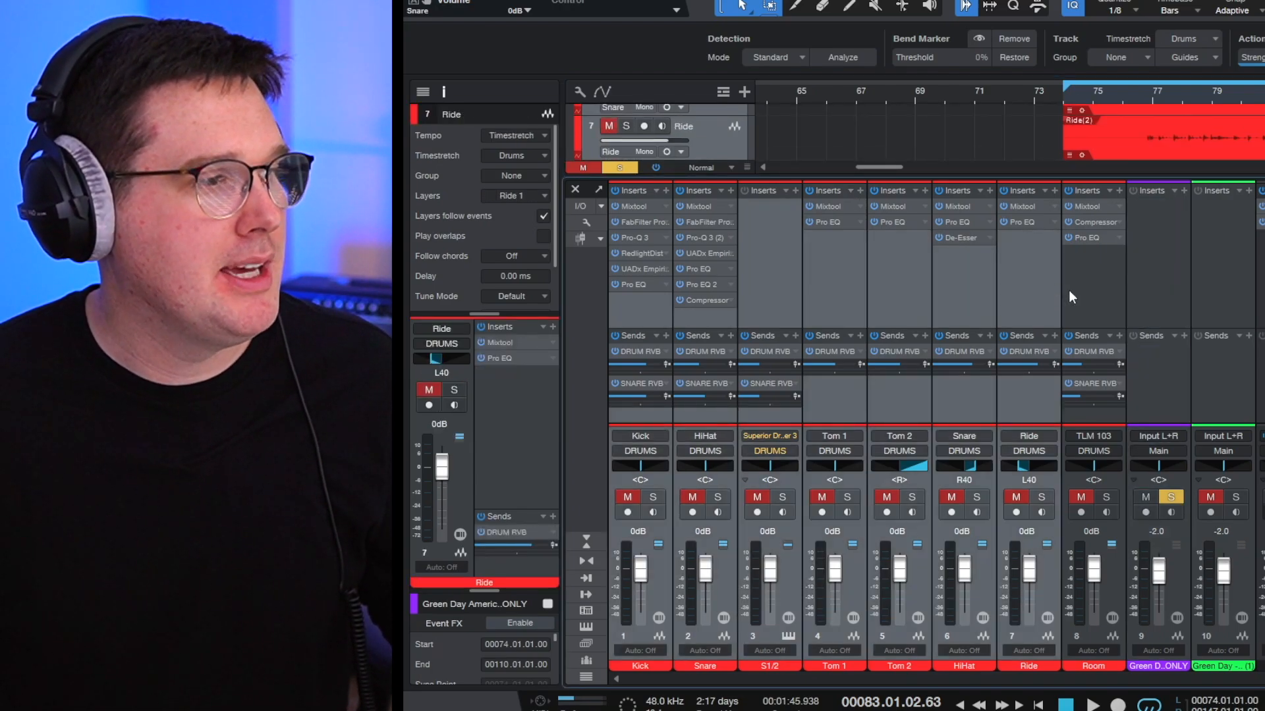
left_click(1071, 292, "shift")
left_click(1084, 491)
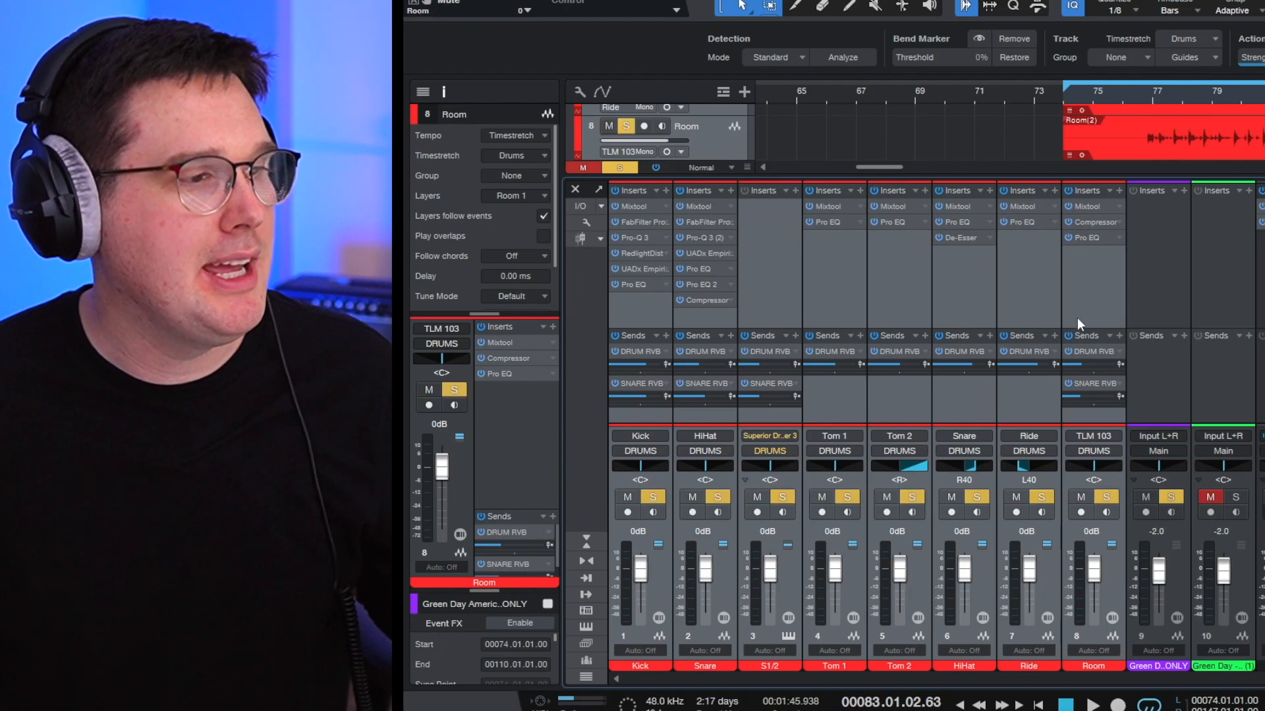
left_click(1081, 278)
left_click(1174, 481)
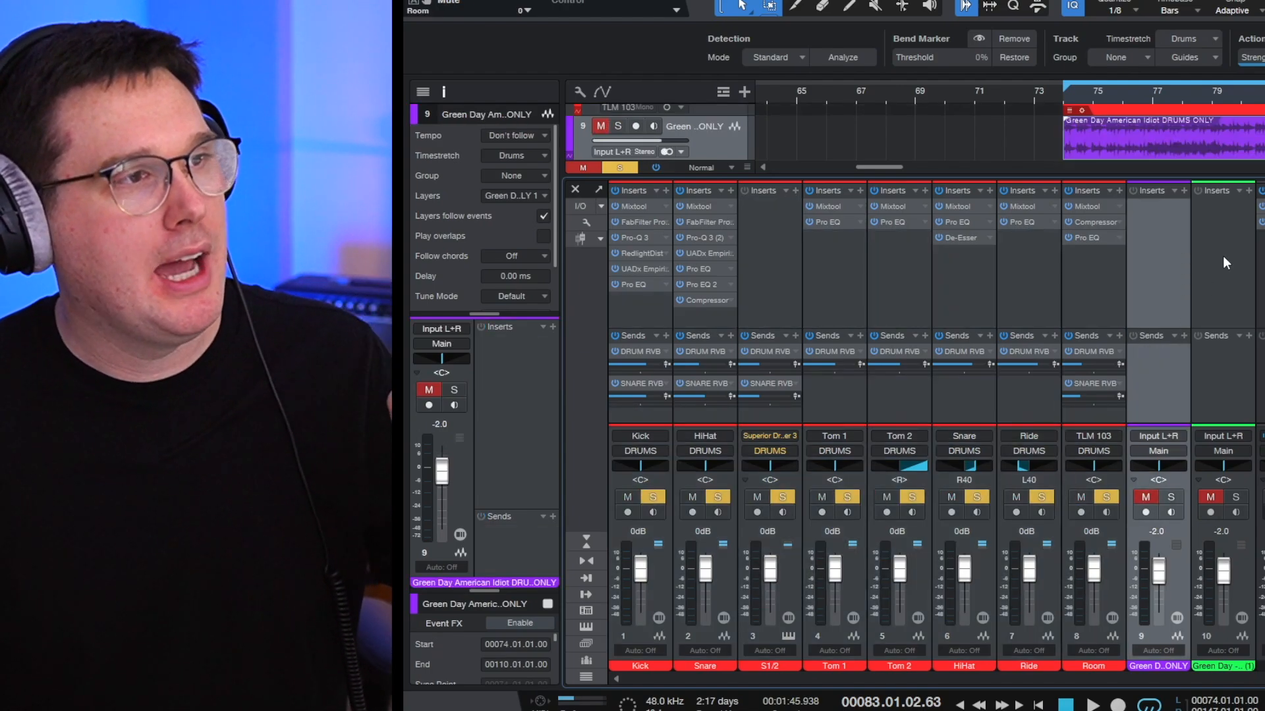
left_click(1071, 98)
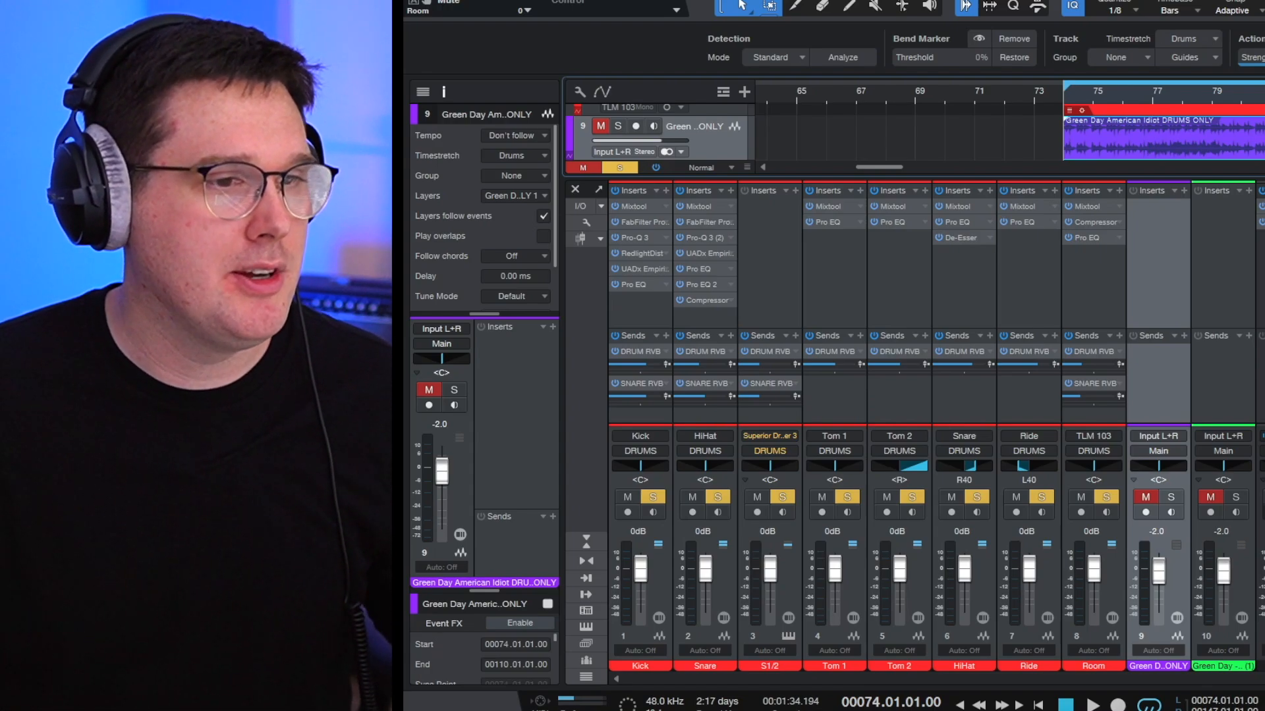
left_click(1259, 382)
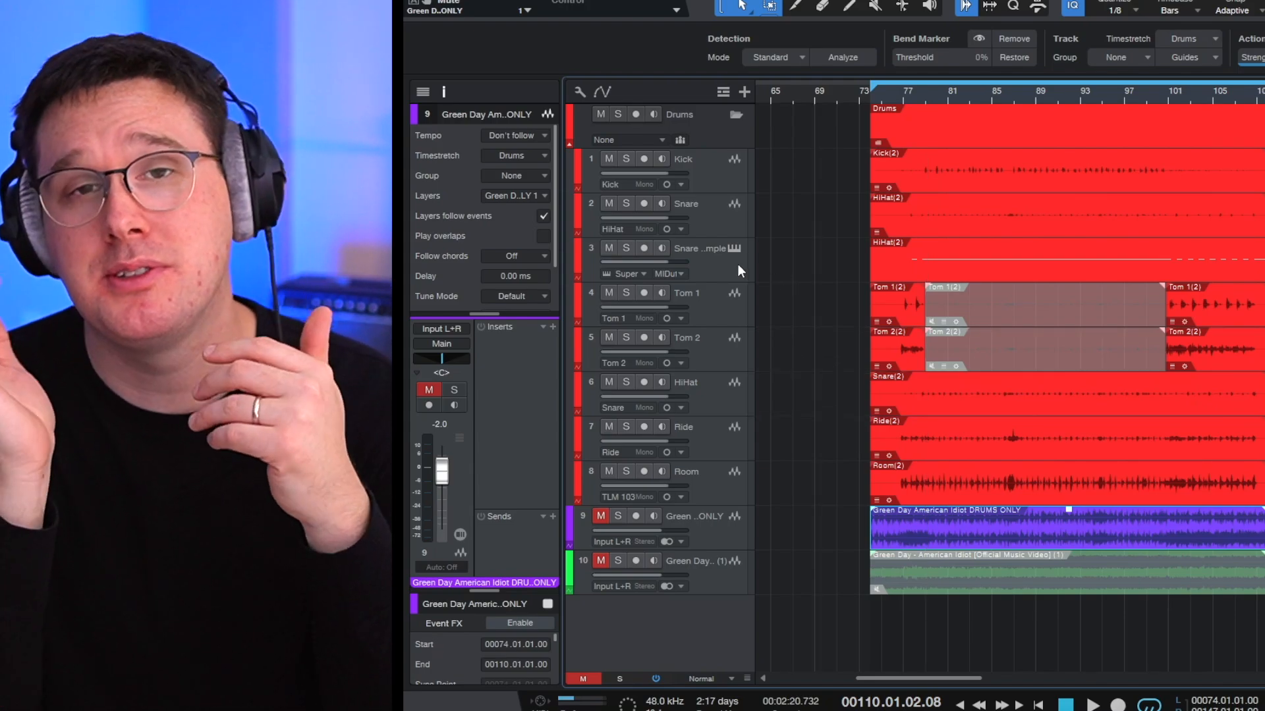
Step: Solo the Snare Sample track and inspect its Superior Drummer 3 instrument, then close the instrument window
left_click(737, 266)
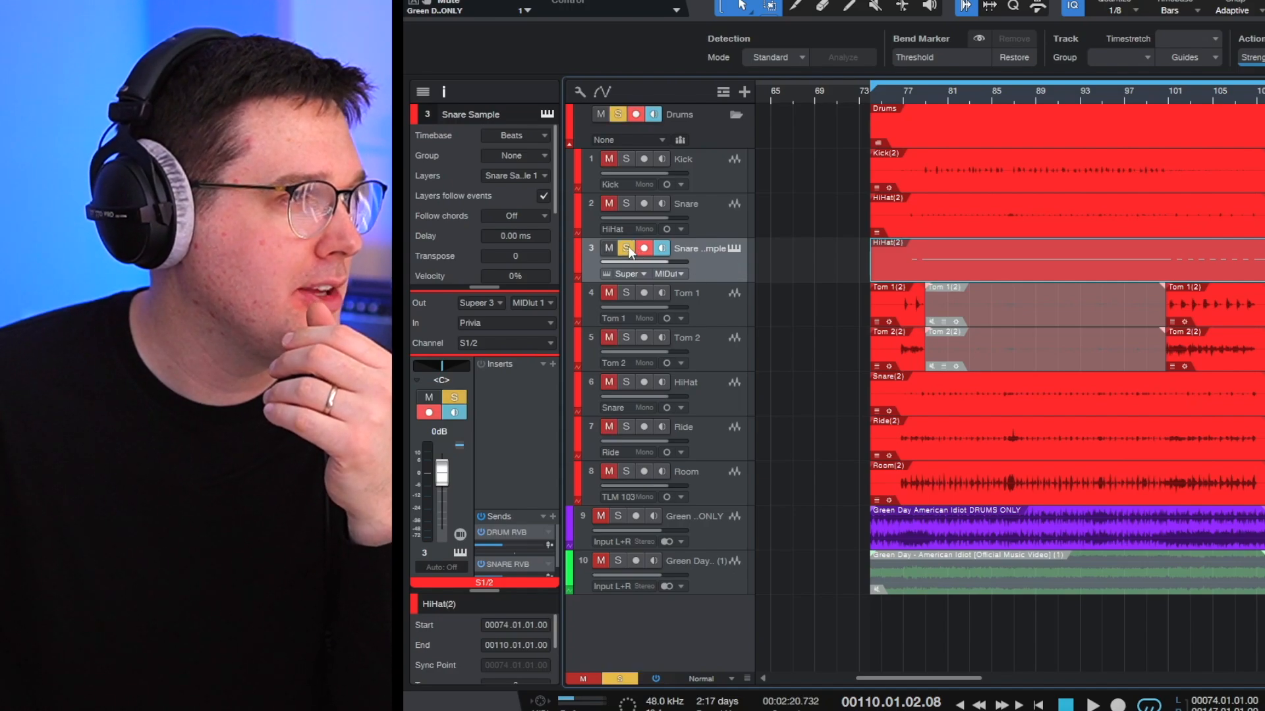
left_click(735, 251)
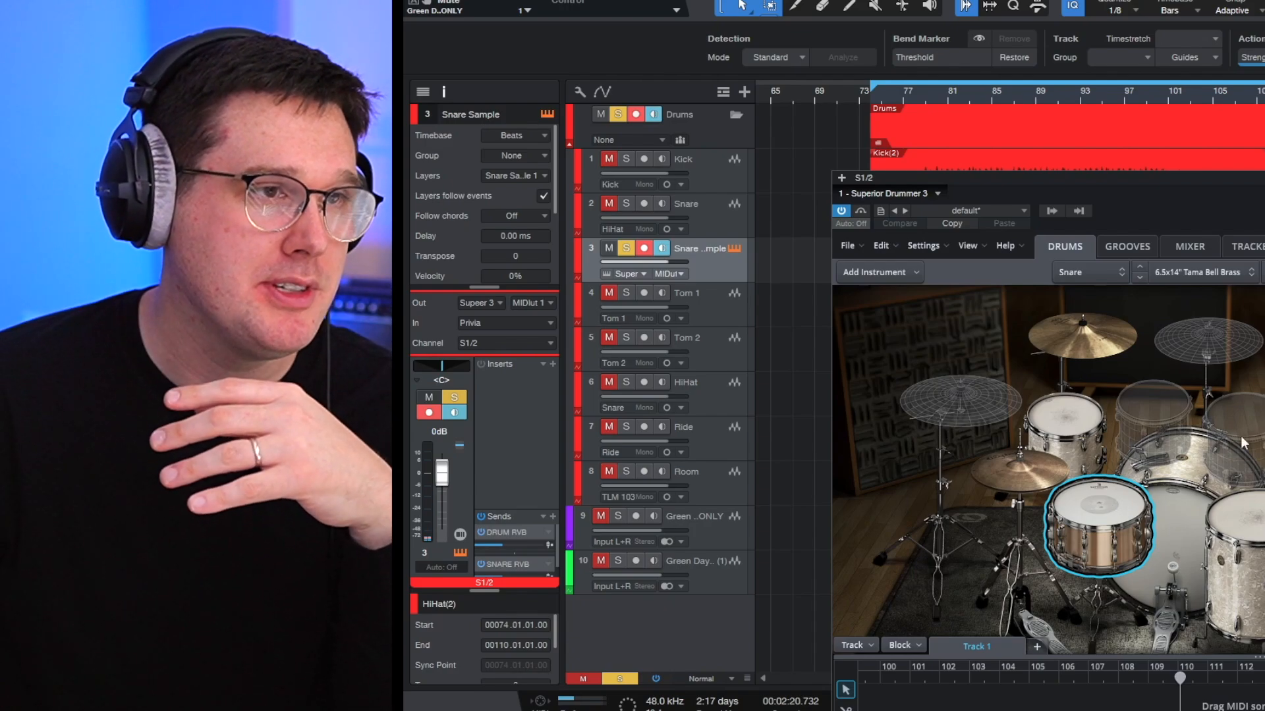
key("Escape")
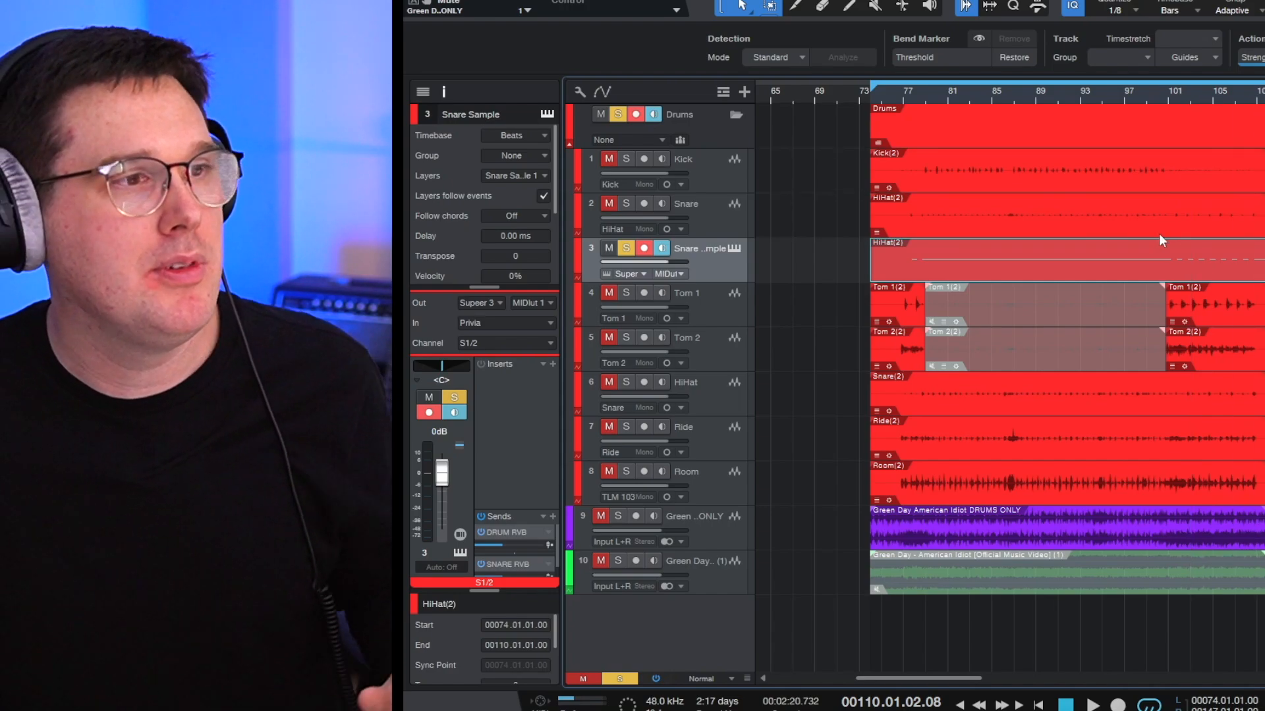
Step: Solo the Snare track in place of the Snare Sample track and listen to its opening bars
left_click(628, 251)
left_click(626, 205)
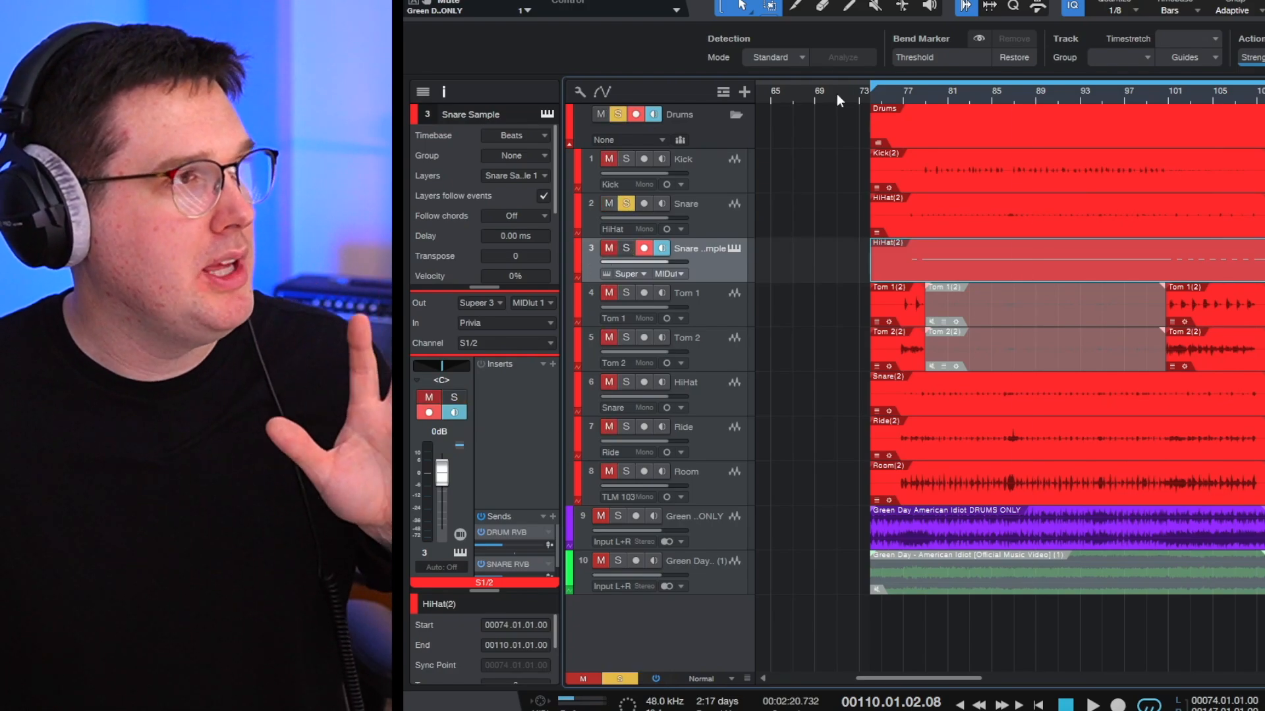
left_click(873, 100)
left_click(958, 99)
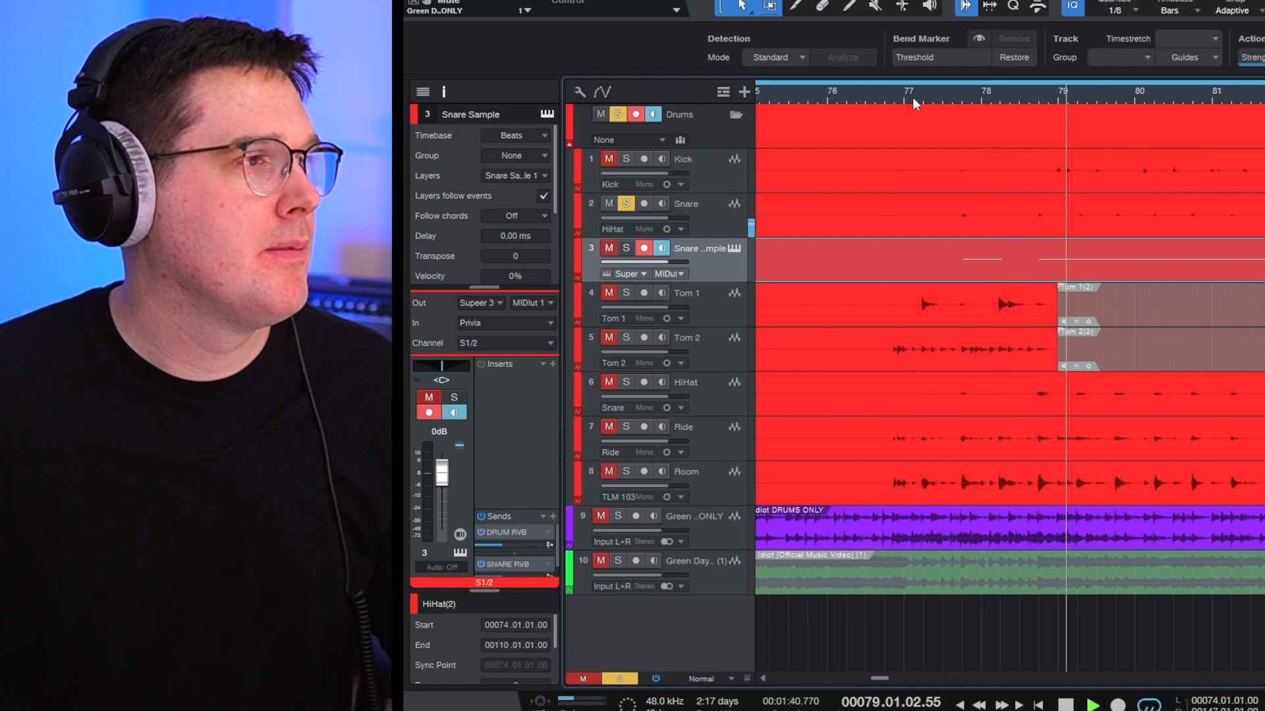
scroll(912, 96, "down", 5)
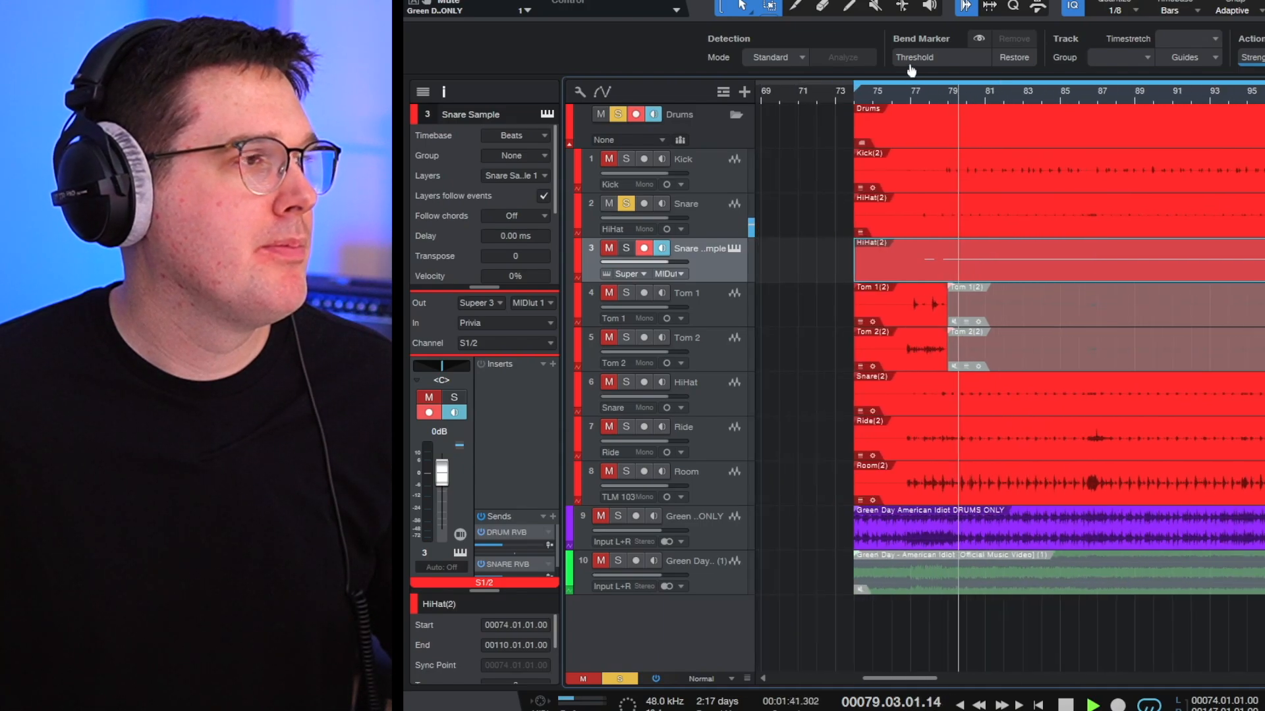
Step: Clear the Snare track's solo and play the full drum kit from bar 77, then stop playback
left_click(709, 222)
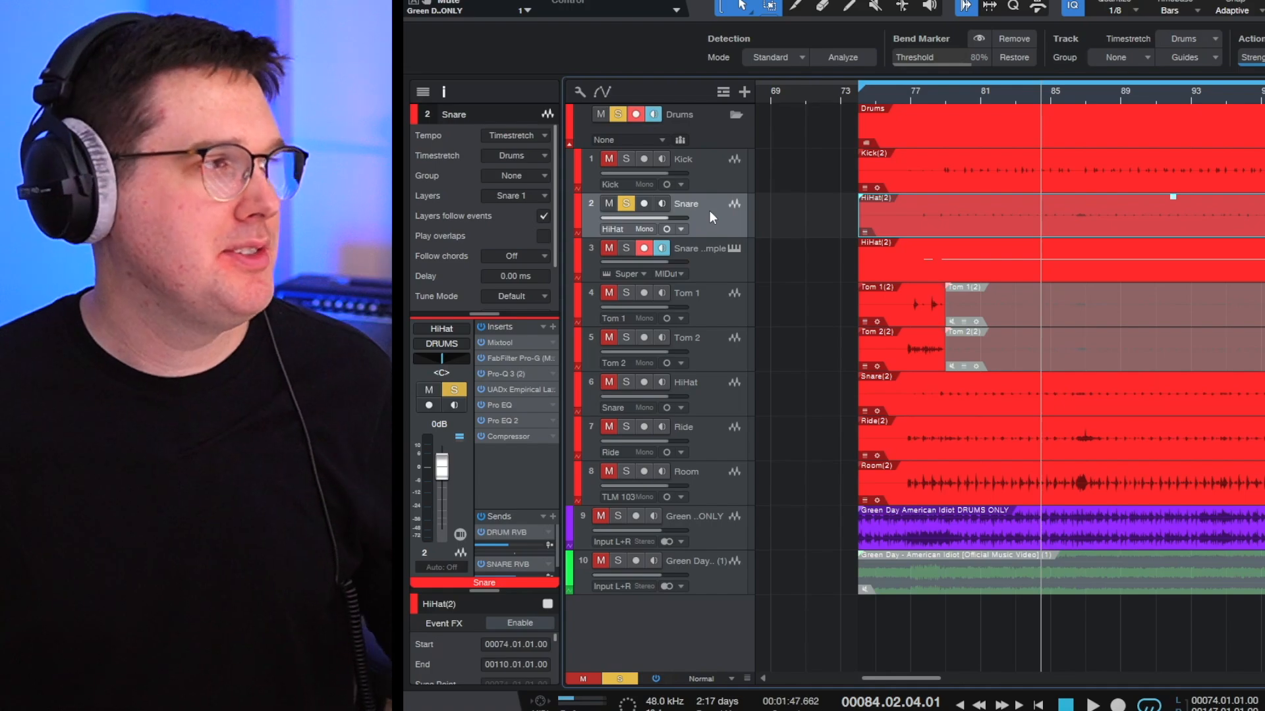
left_click(627, 203)
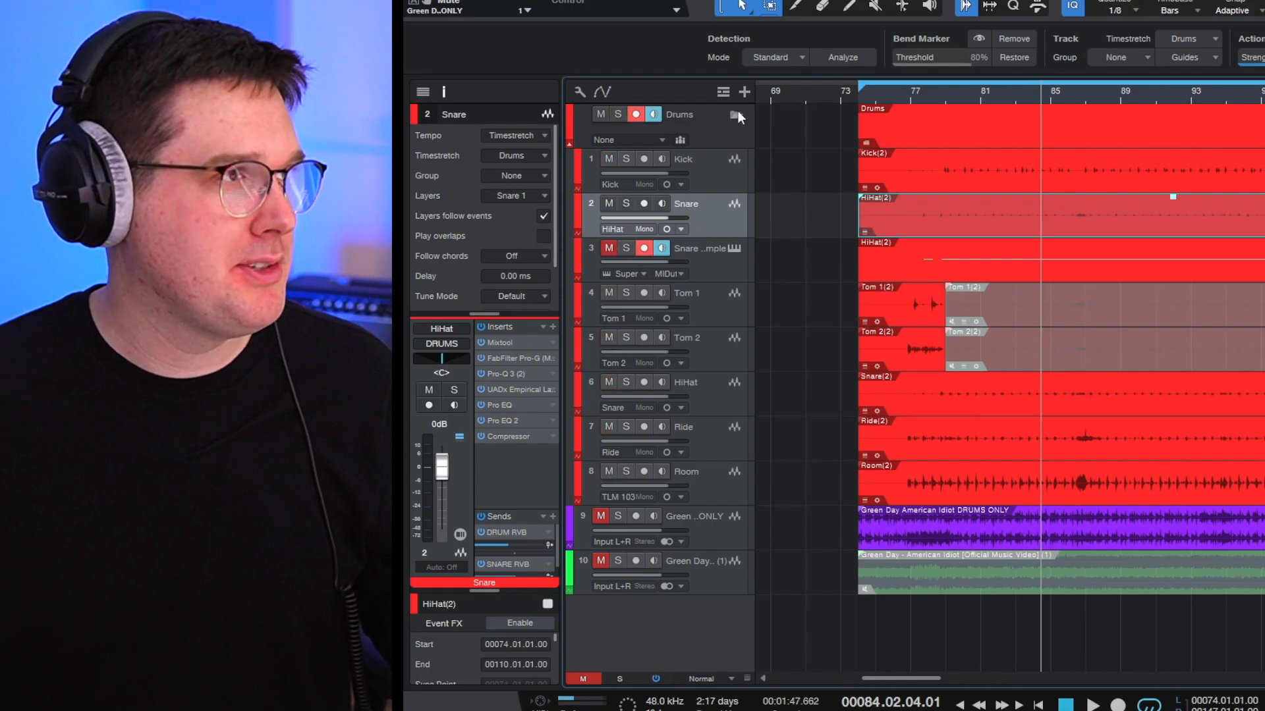
left_click(912, 96)
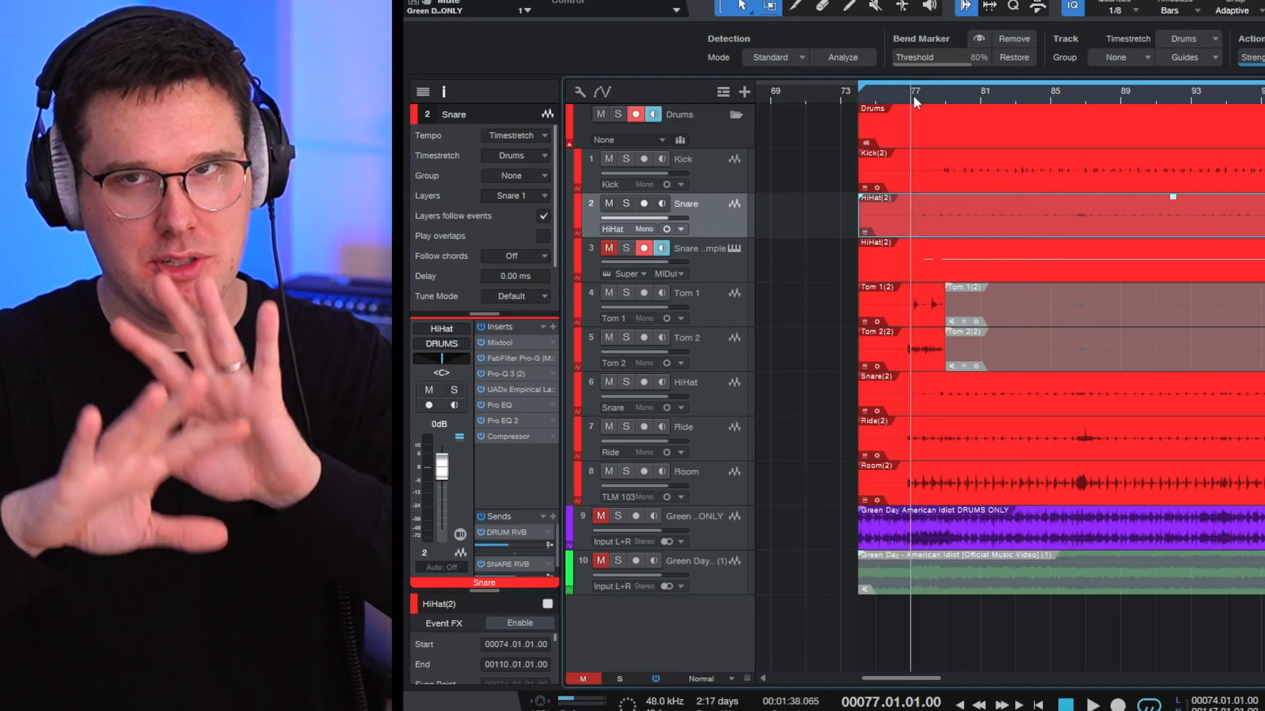
key("space")
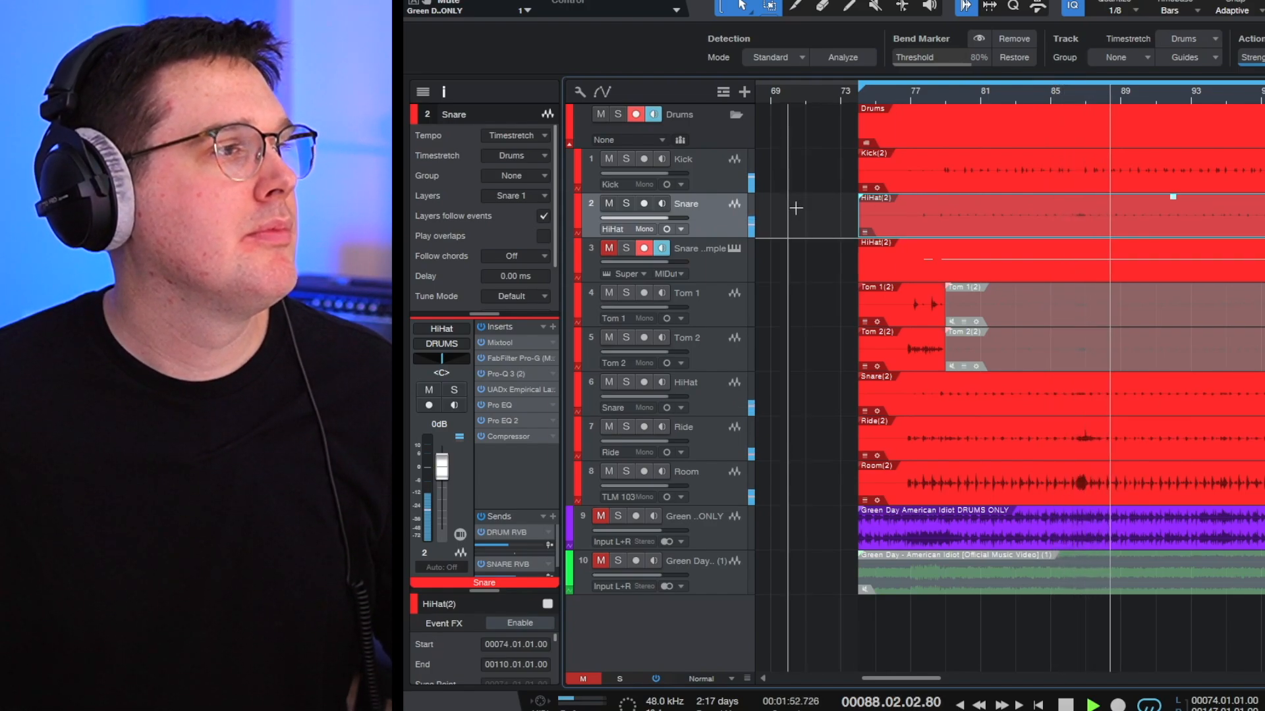
key("space")
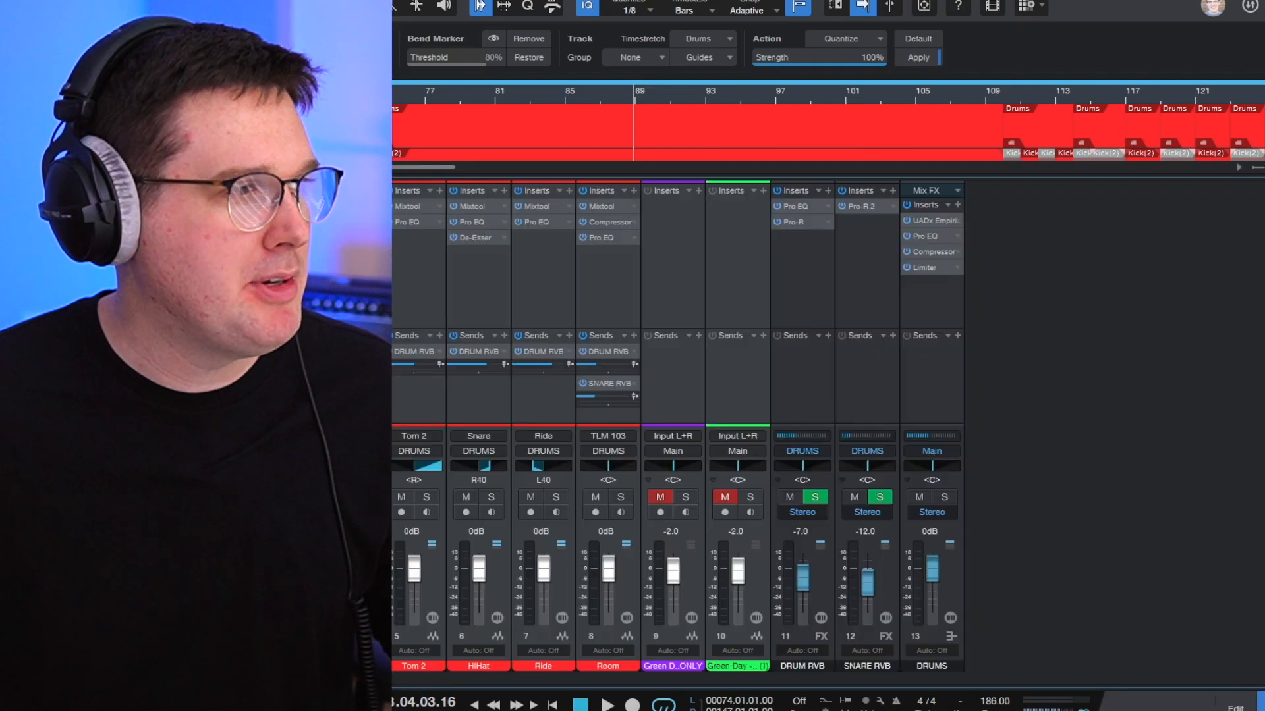
Step: Show the mixer console and review the insert chains of the Ride, Kick, Tom 1, Tom 2 and Room channels
key("F3")
left_click(527, 283)
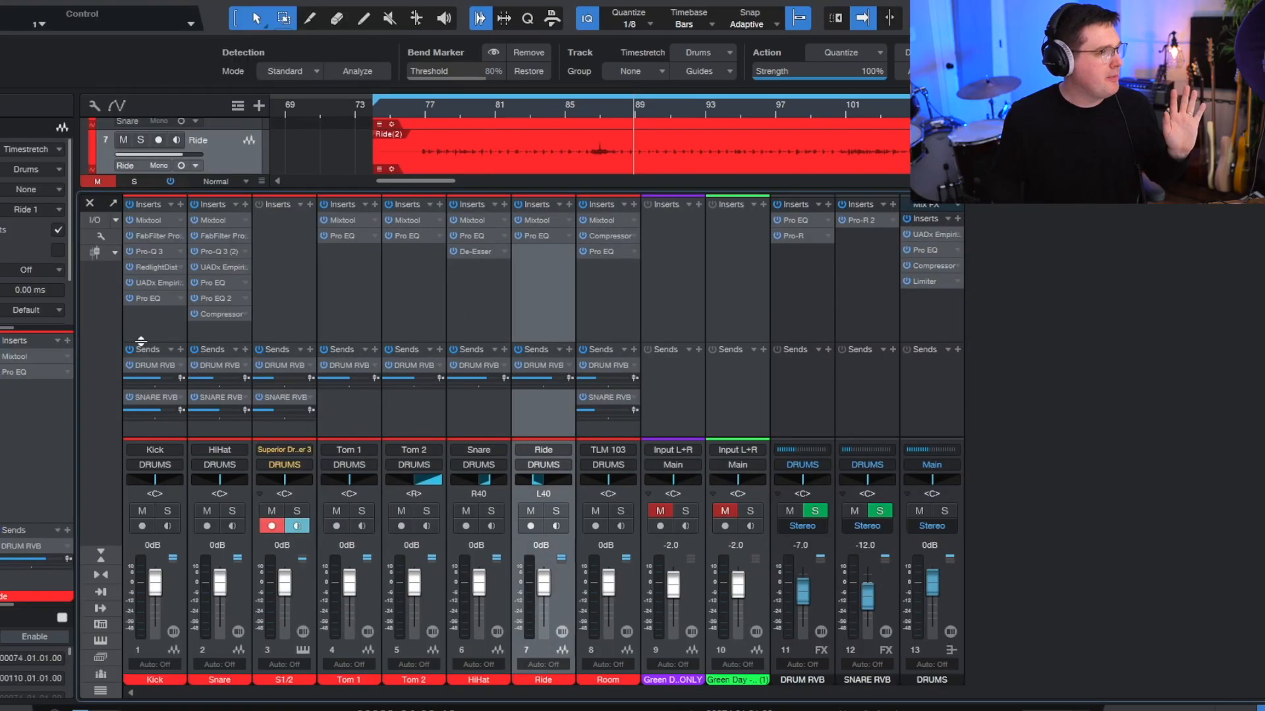
left_click(151, 319)
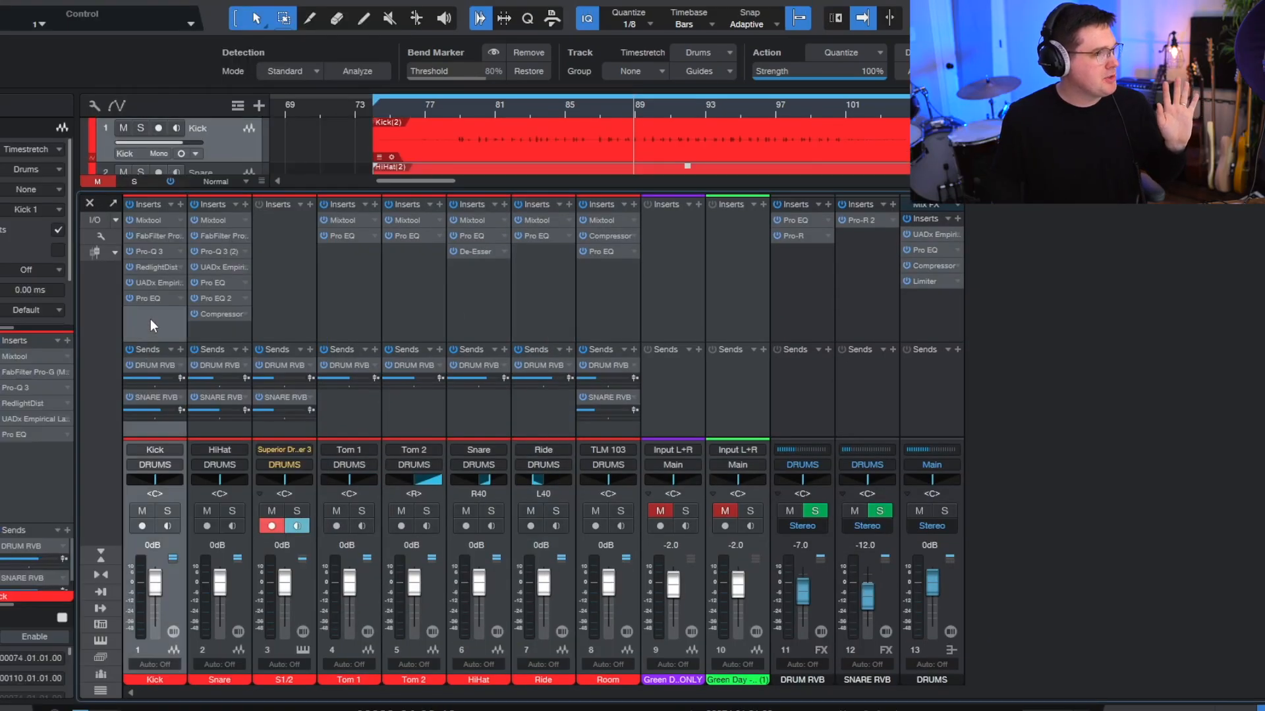
left_click(346, 306)
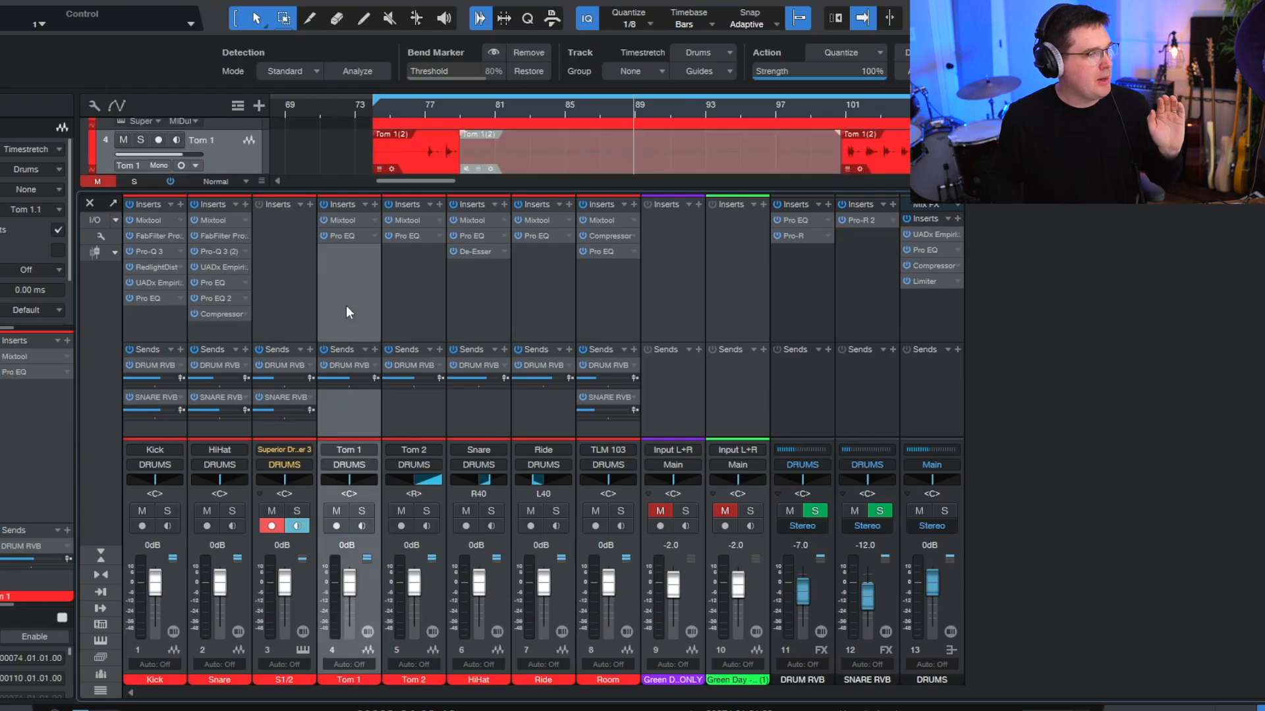
left_click(418, 287)
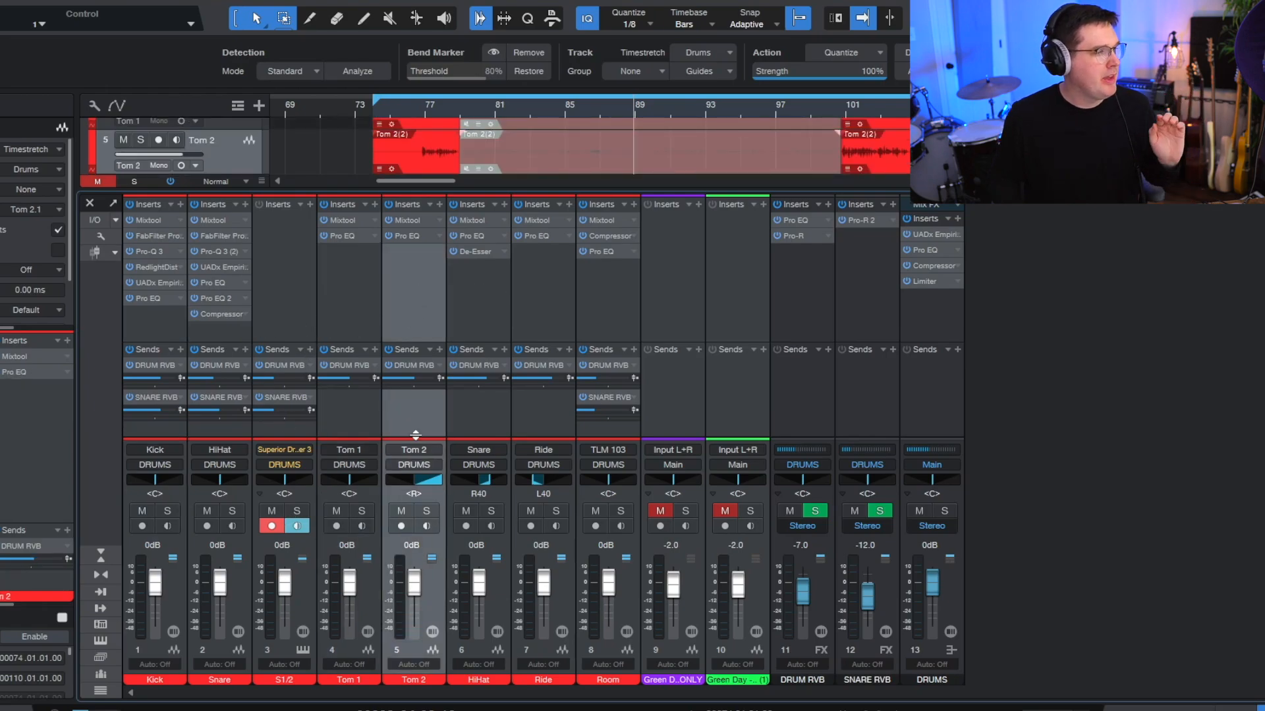
left_click(588, 277)
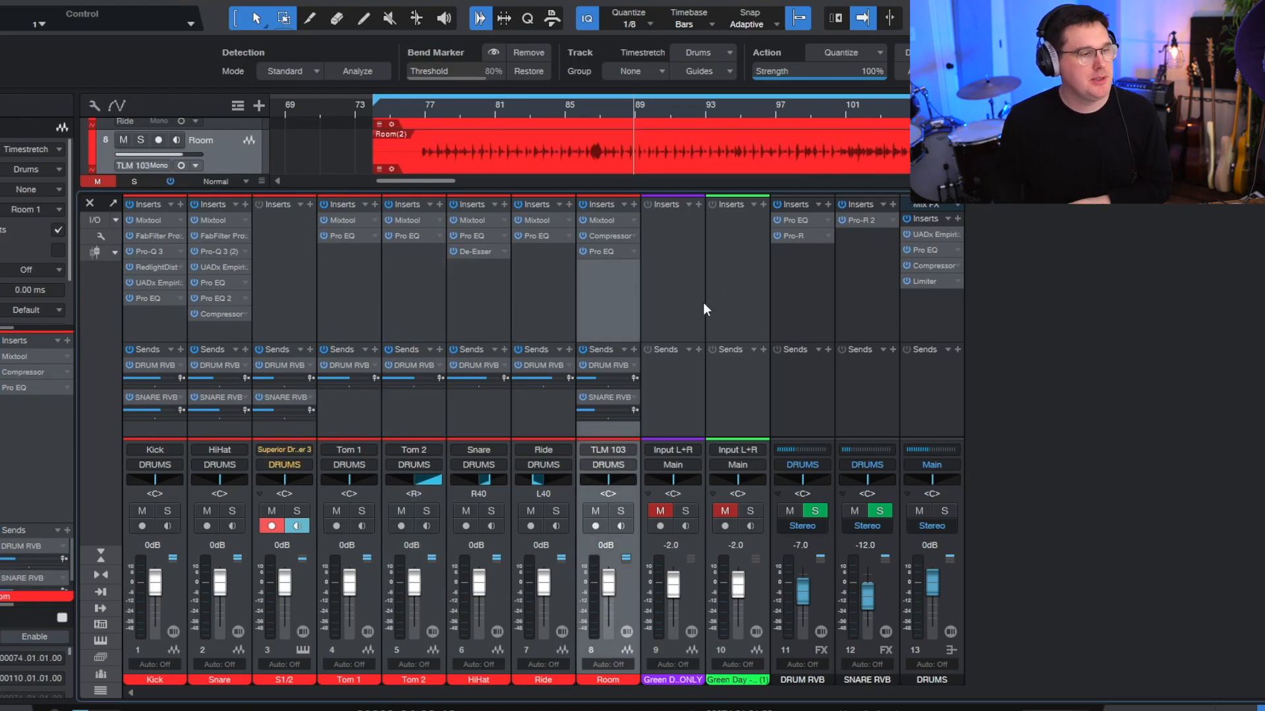
Step: Open the UADx Empirical Labs Distressor insert on the DRUMS bus channel
left_click(957, 309)
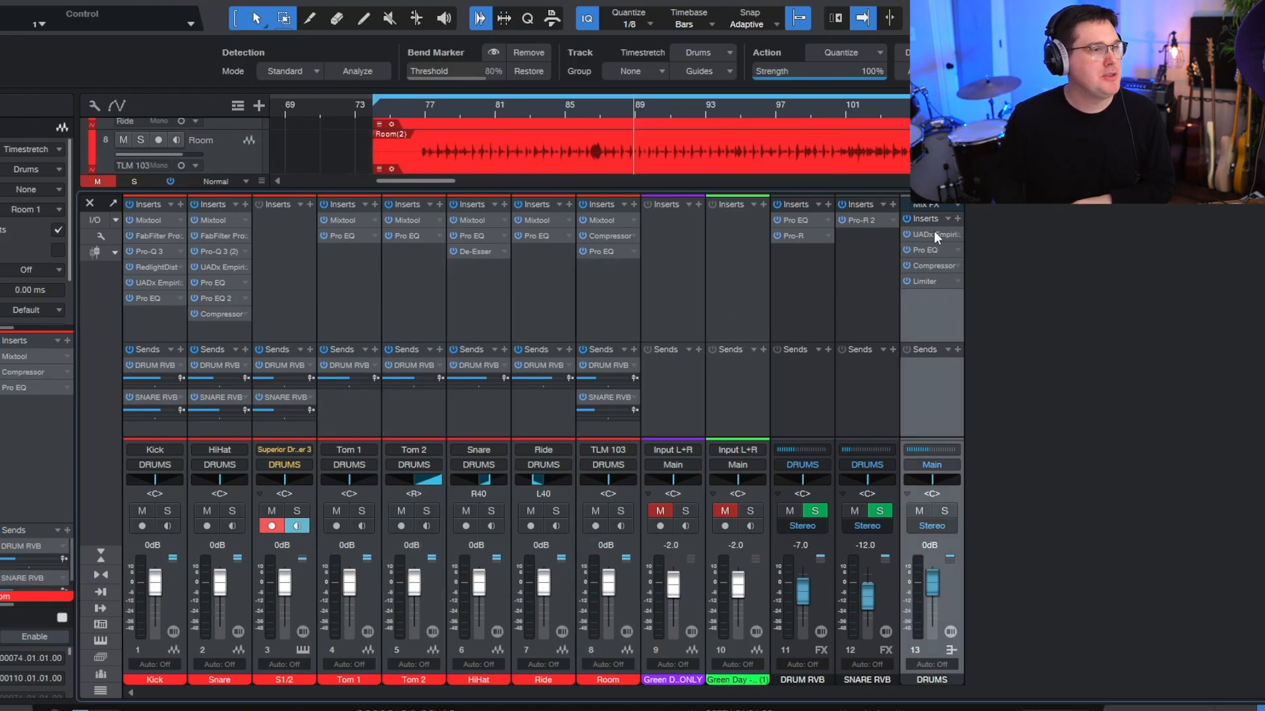
left_click(935, 230)
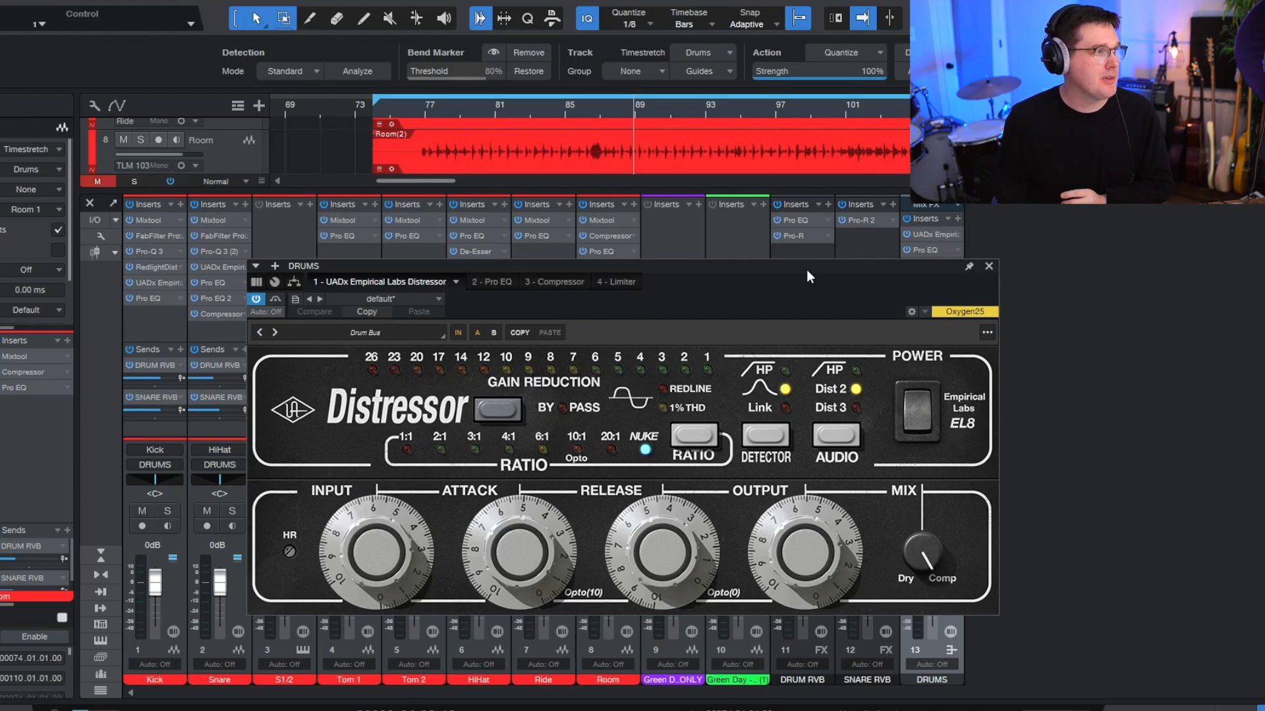
Step: Play the drum mix from around bars 79–80 and compare it with the DRUMS bus Distressor active and bypassed
left_click_drag(806, 270, 798, 239)
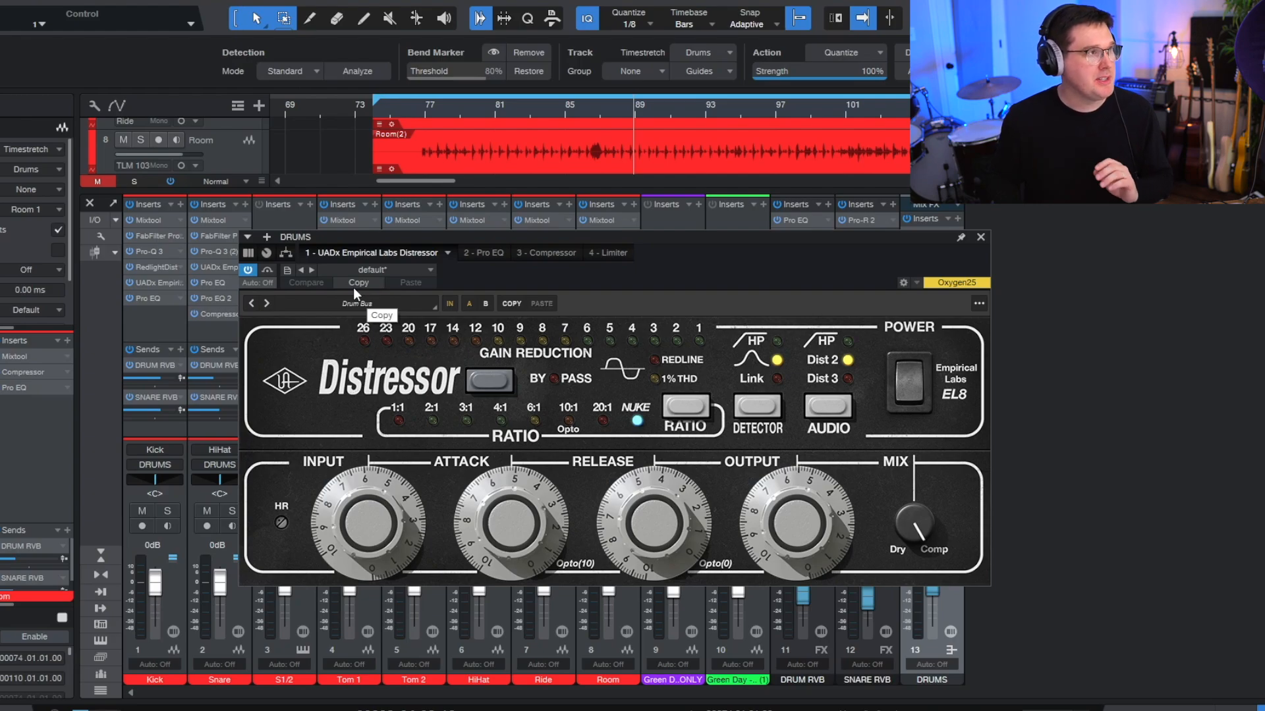
left_click(568, 109)
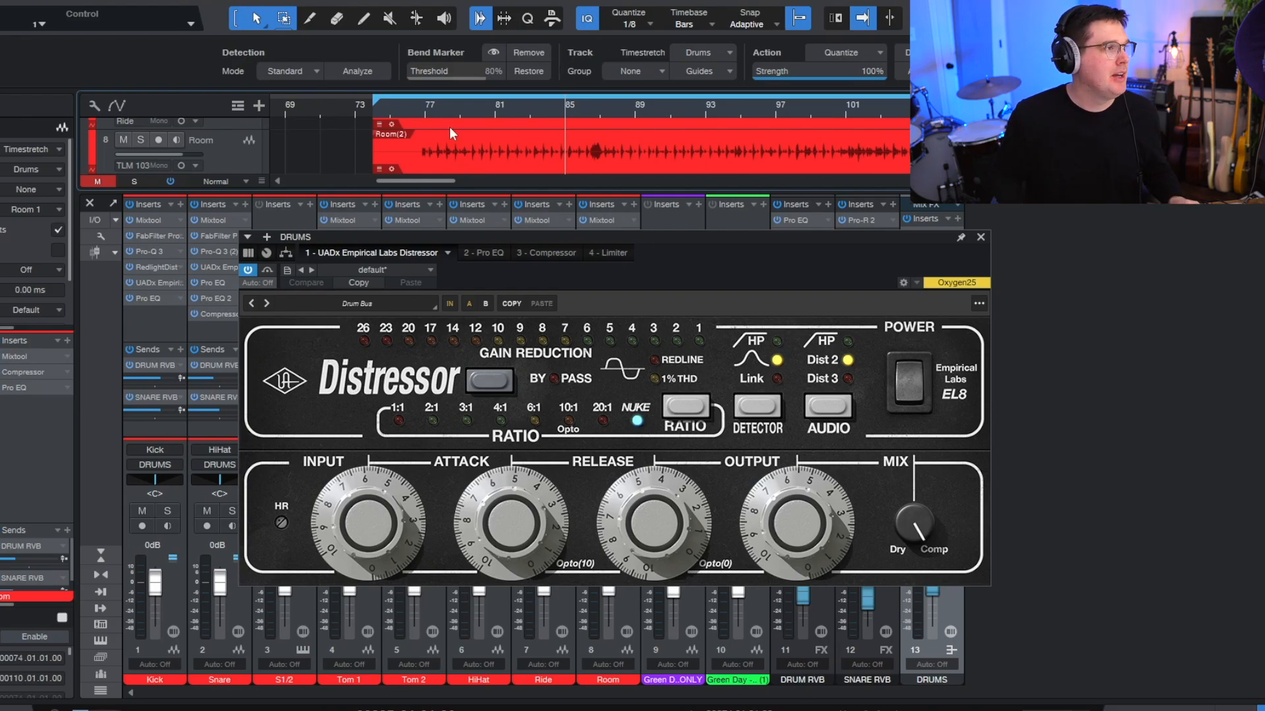
left_click(476, 113)
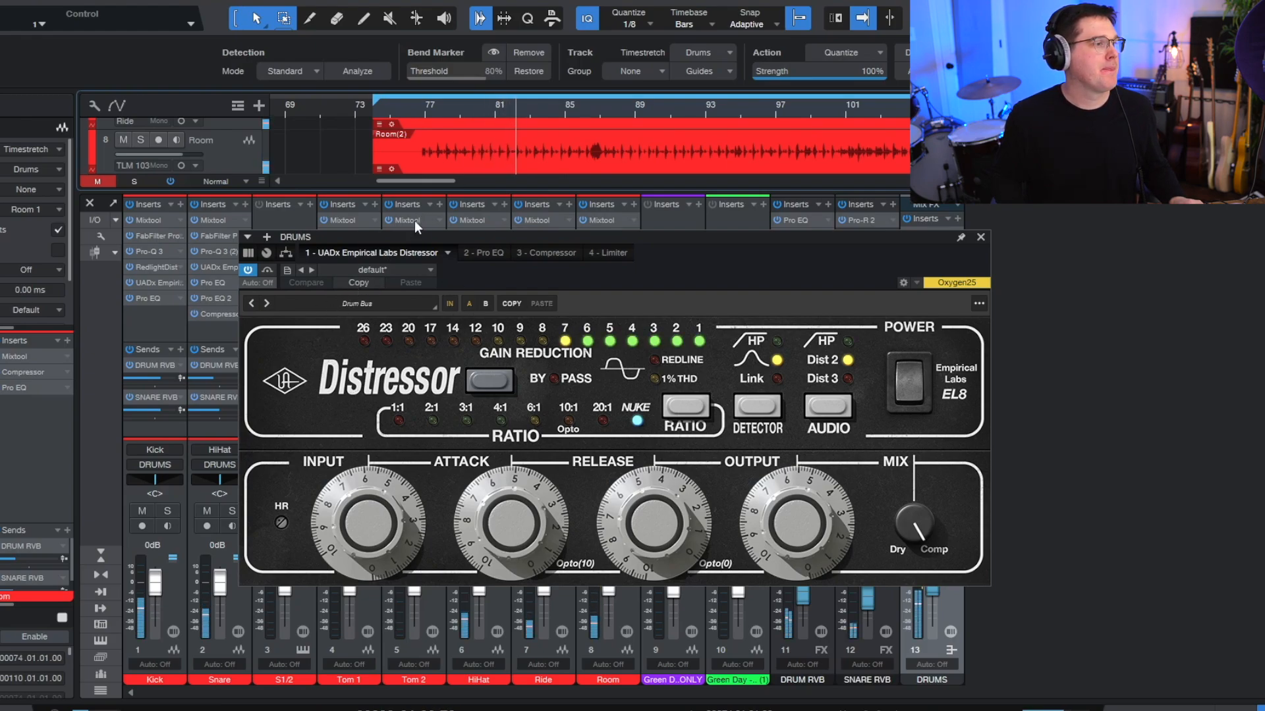
left_click(254, 270)
left_click(459, 111)
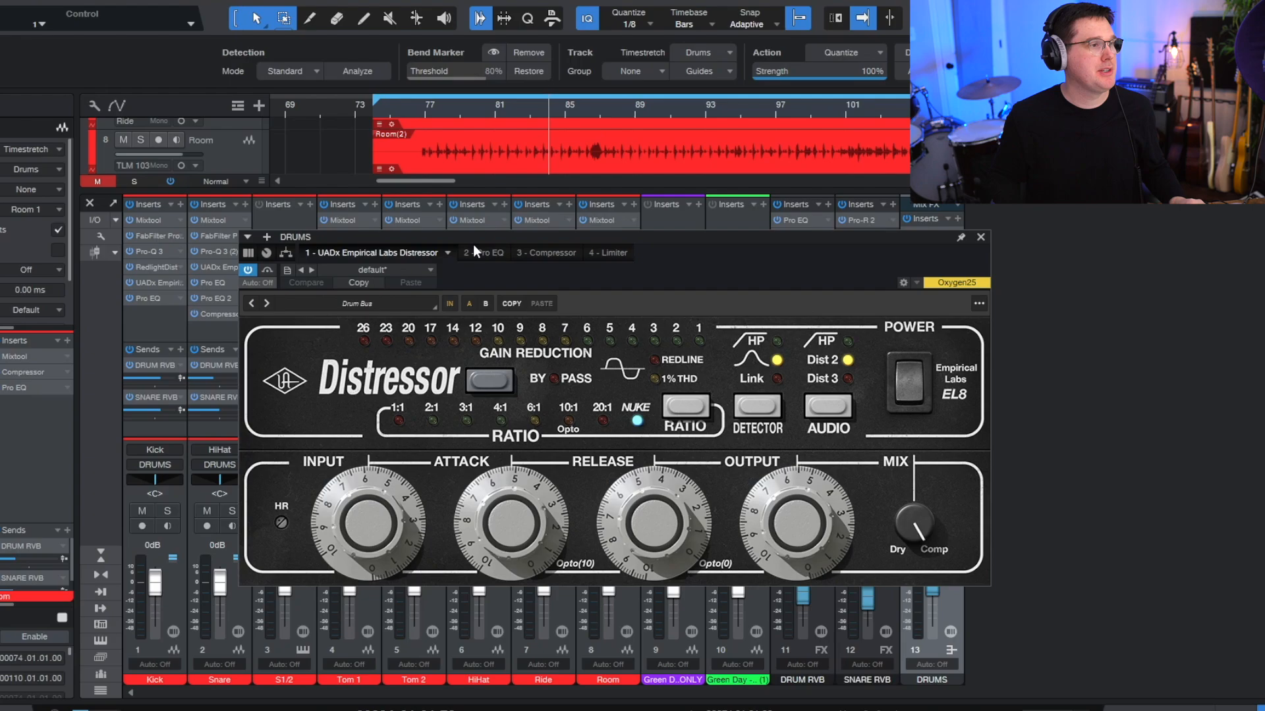
Step: Review the DRUMS bus Pro EQ, and compare its Compressor bypassed and active while playing from around bar 80
left_click(491, 253)
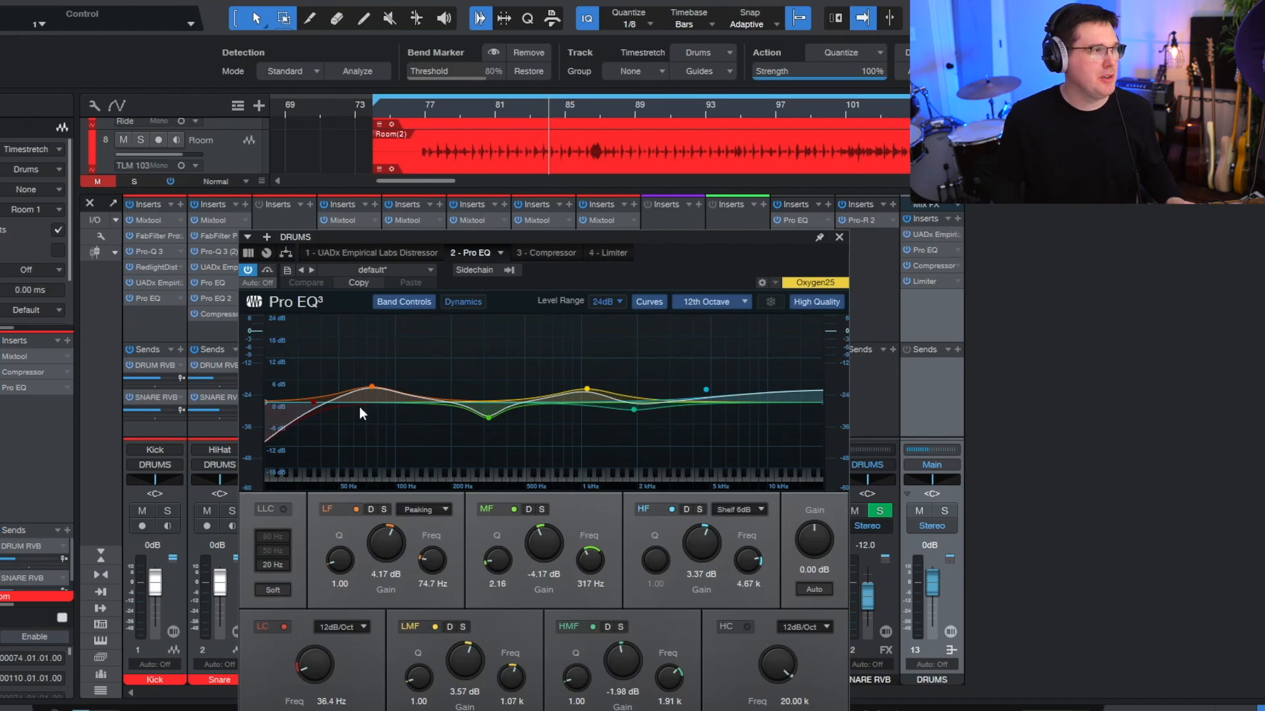
left_click(547, 253)
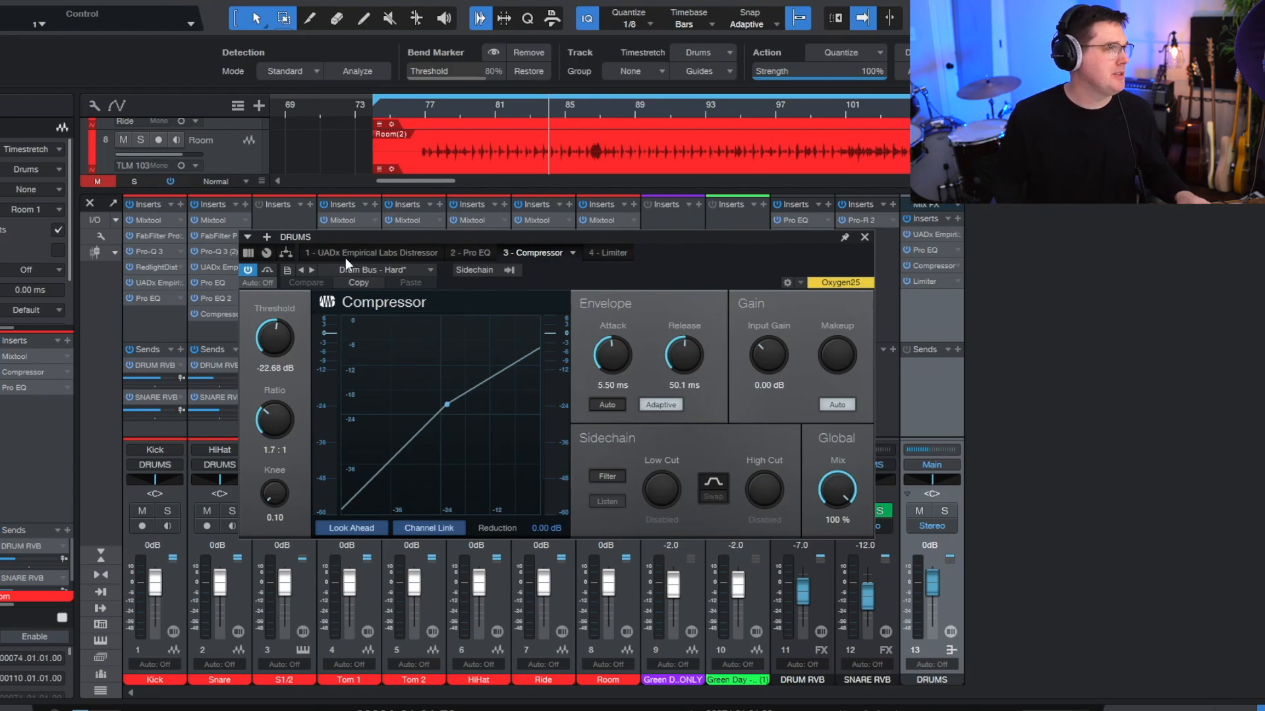
left_click(249, 271)
left_click(484, 115)
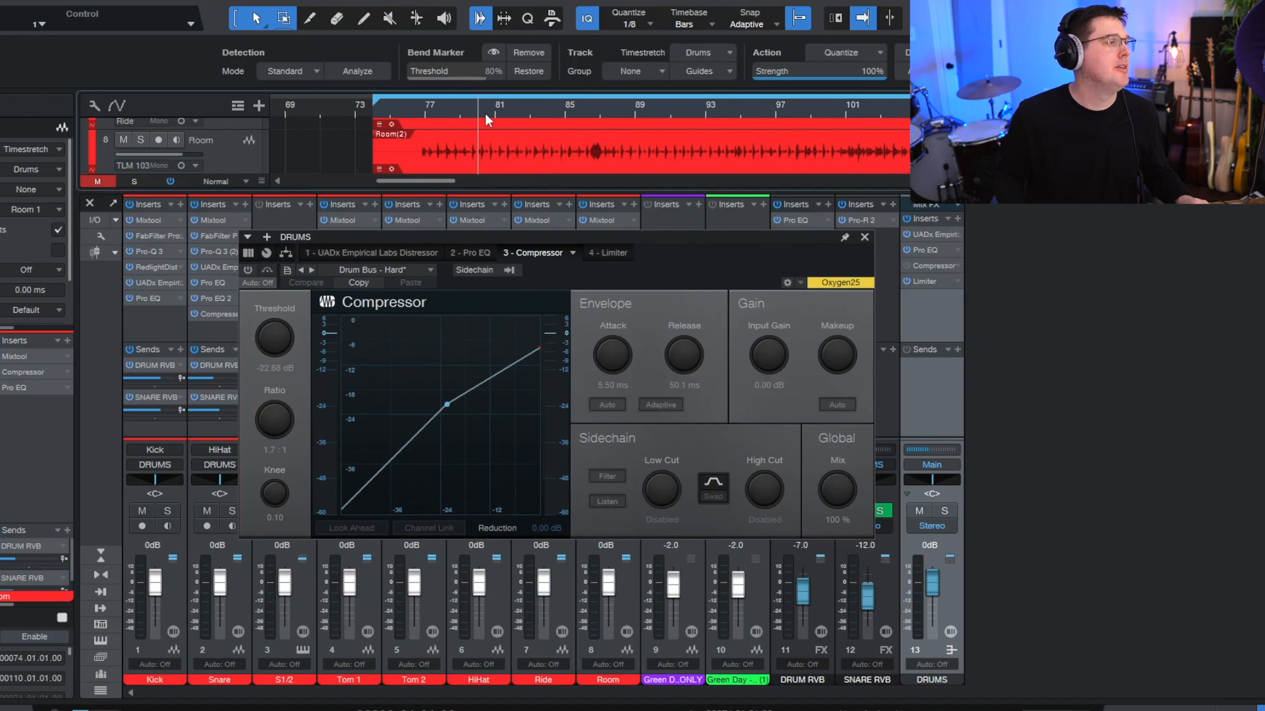
left_click(247, 270)
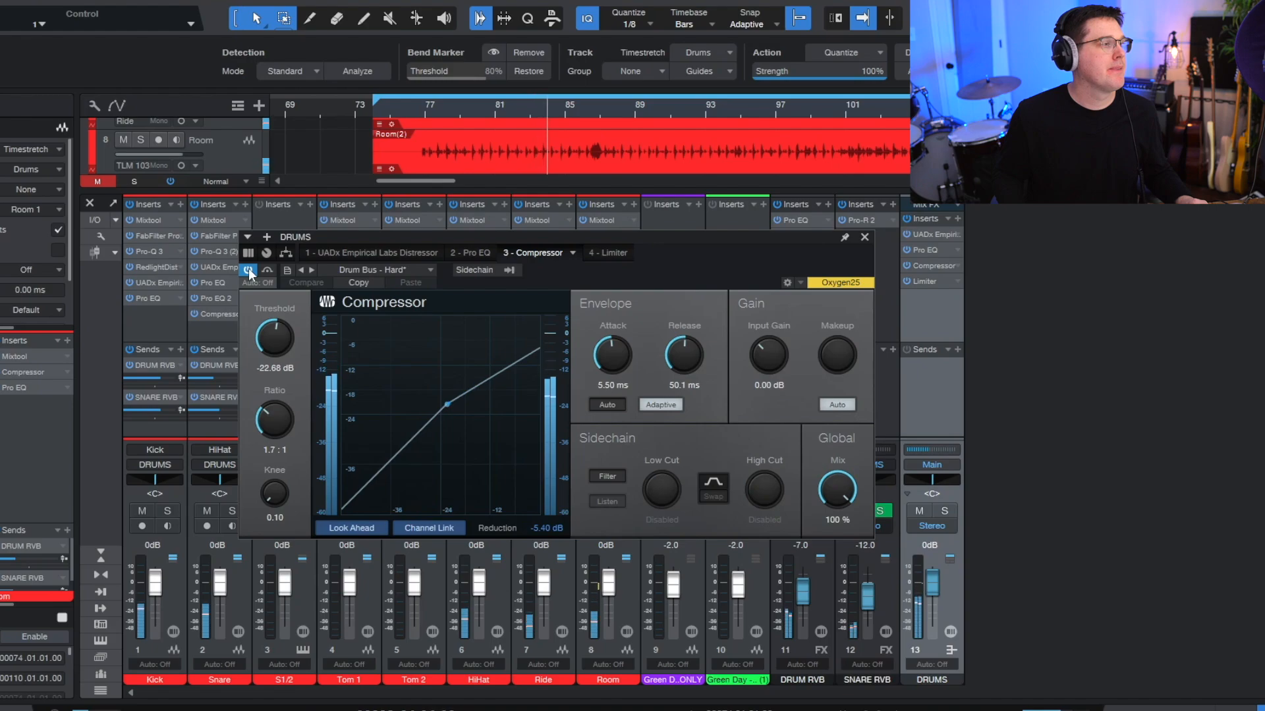
left_click(247, 269)
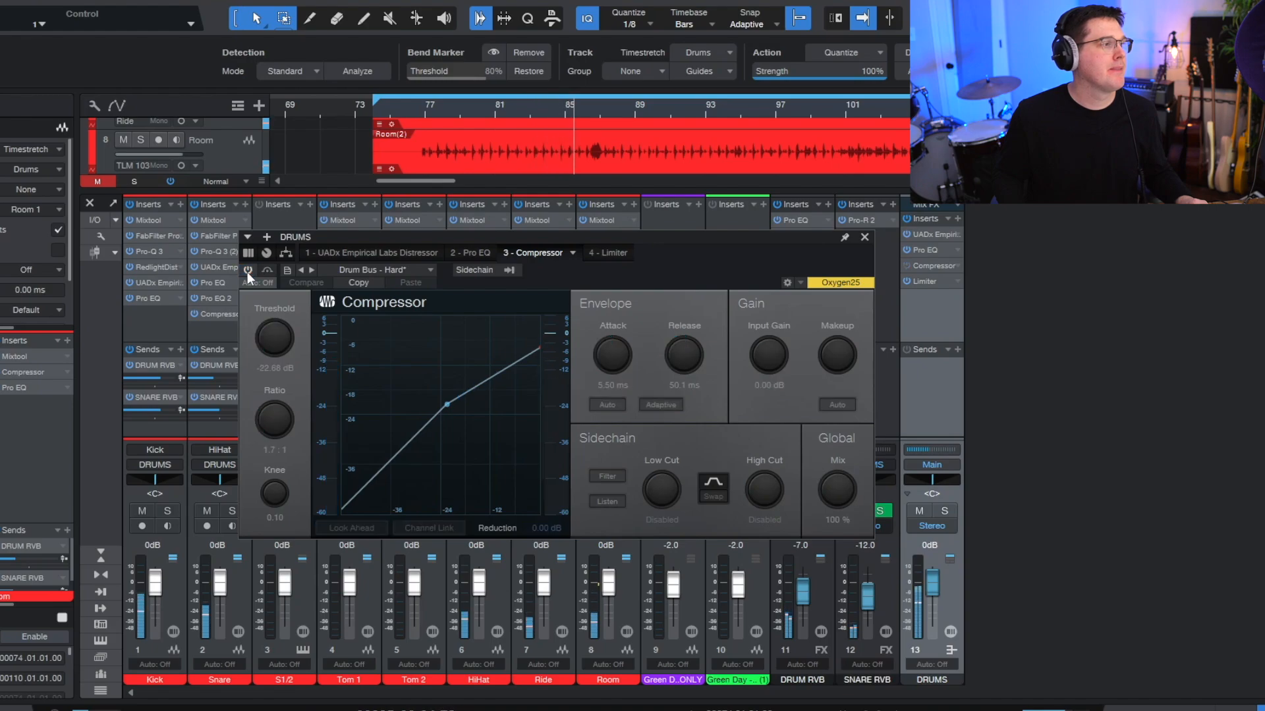
left_click(248, 270)
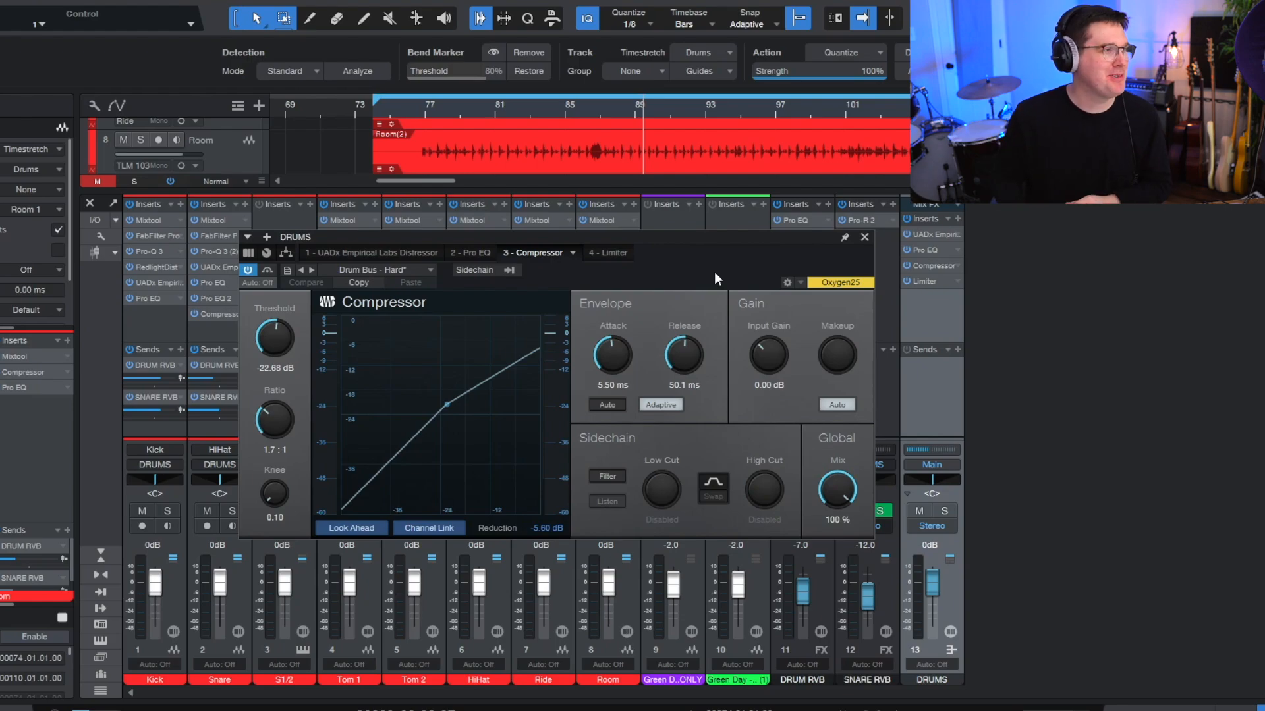
Step: Check the DRUMS bus Limiter's gain reduction during playback from around bar 83, resetting its reduction read-out, and close the plug-in window
left_click(619, 255)
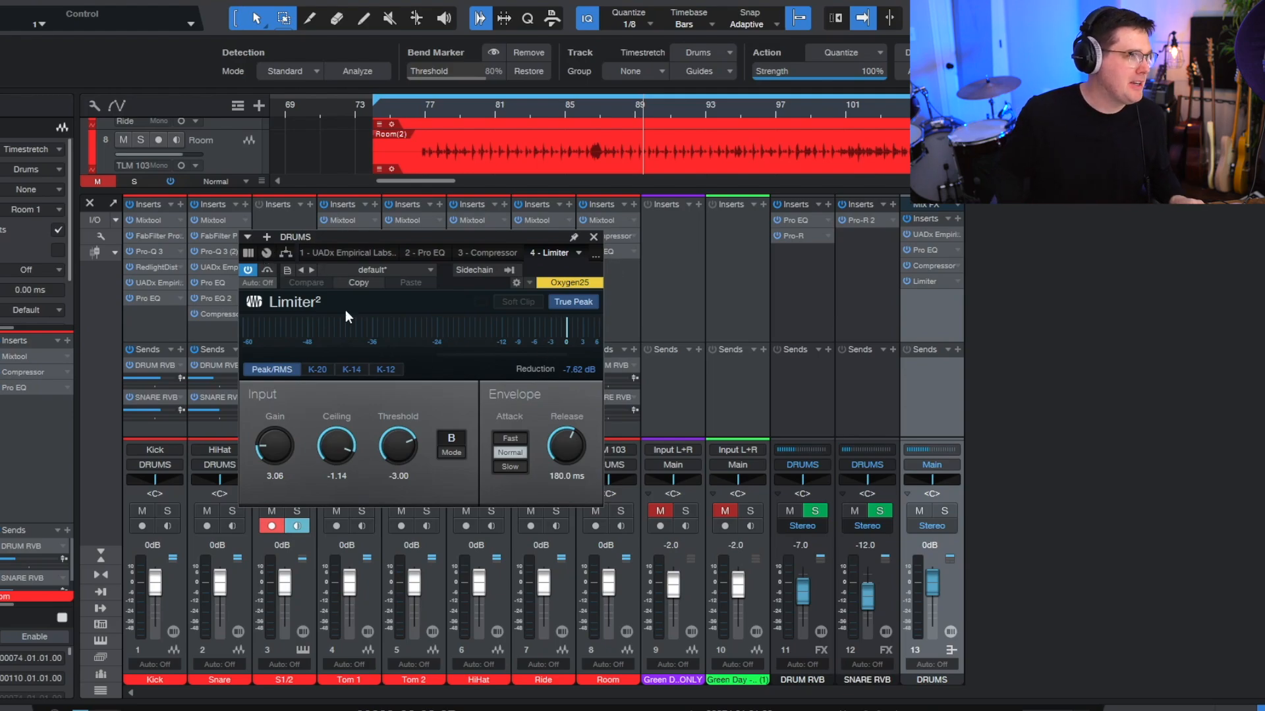
left_click(527, 112)
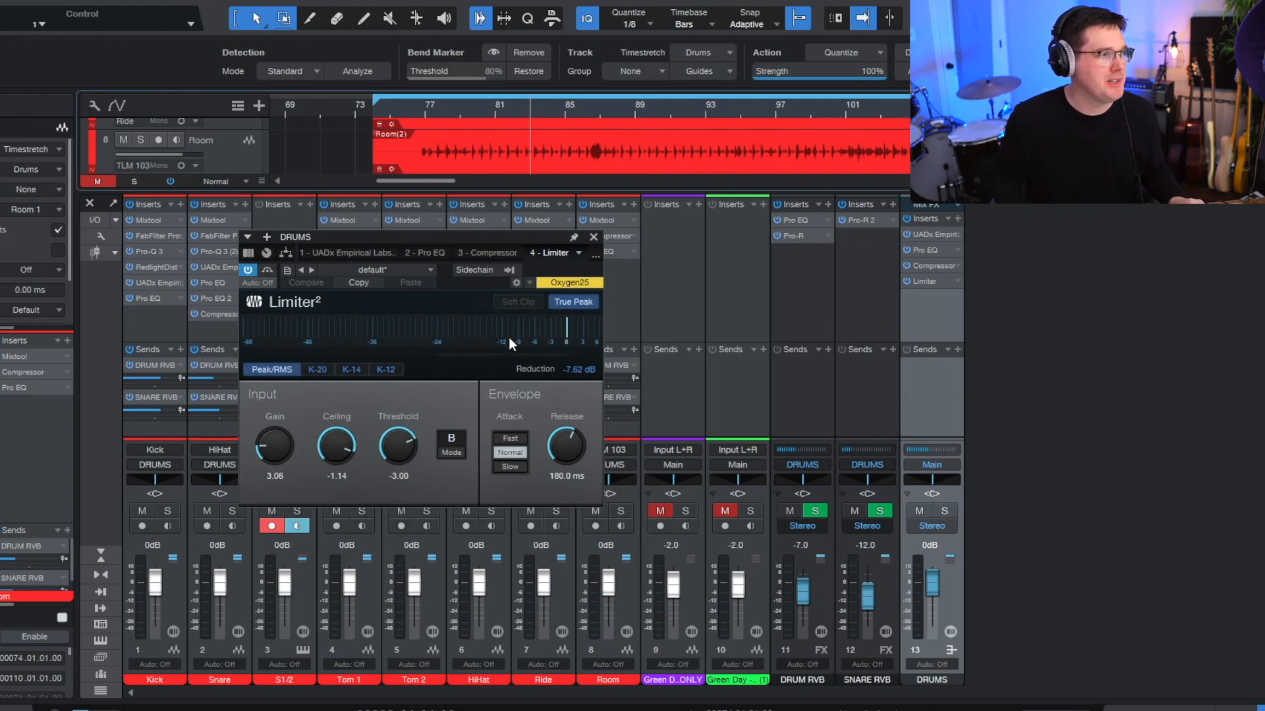
key("space")
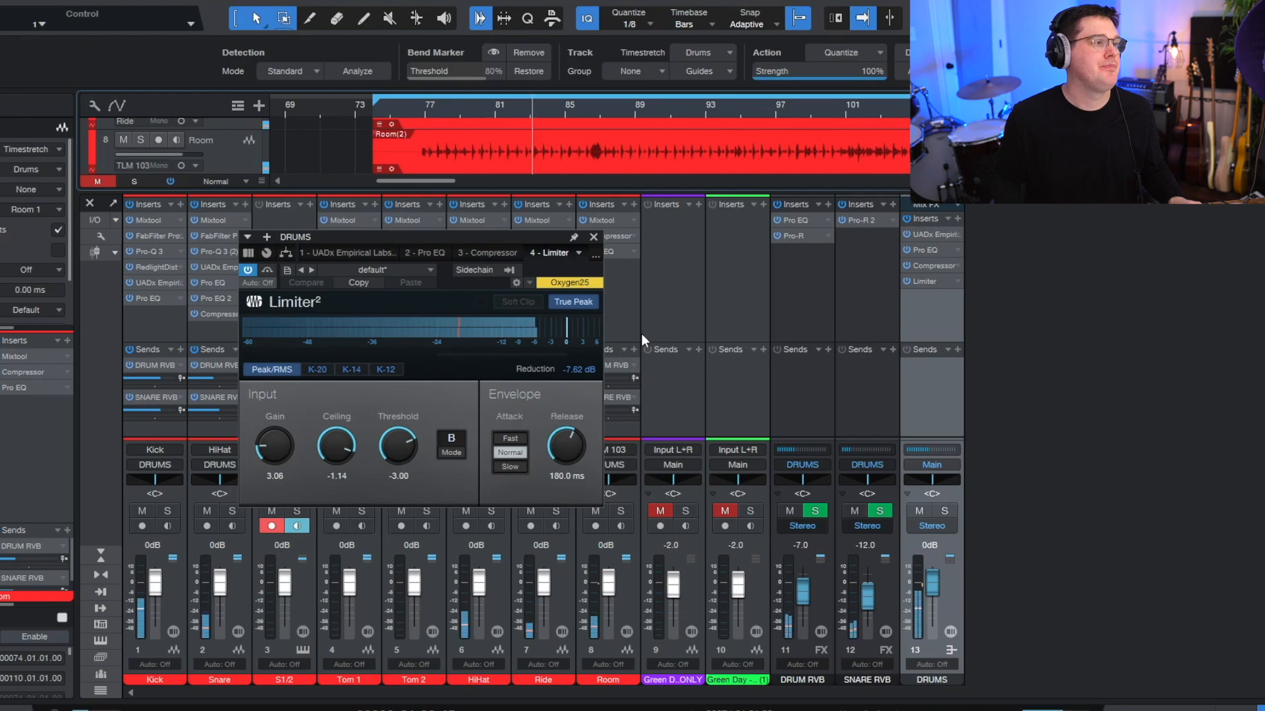
left_click(584, 371)
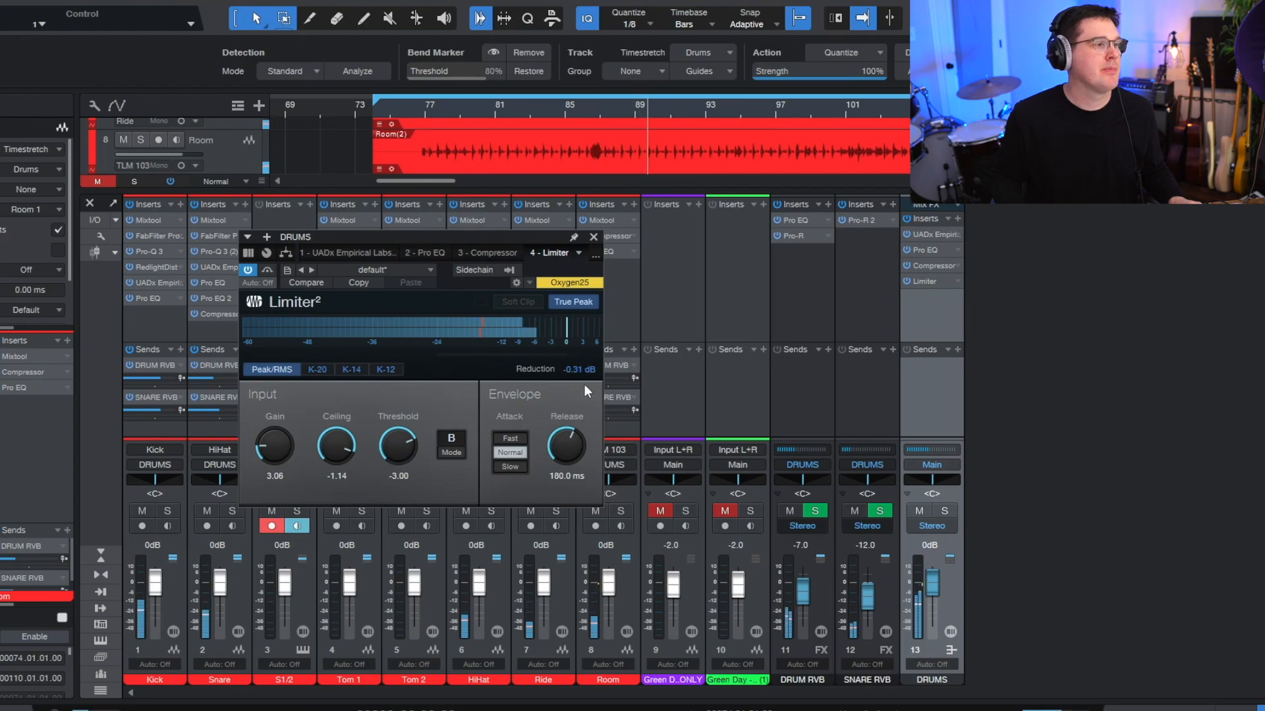
key("space")
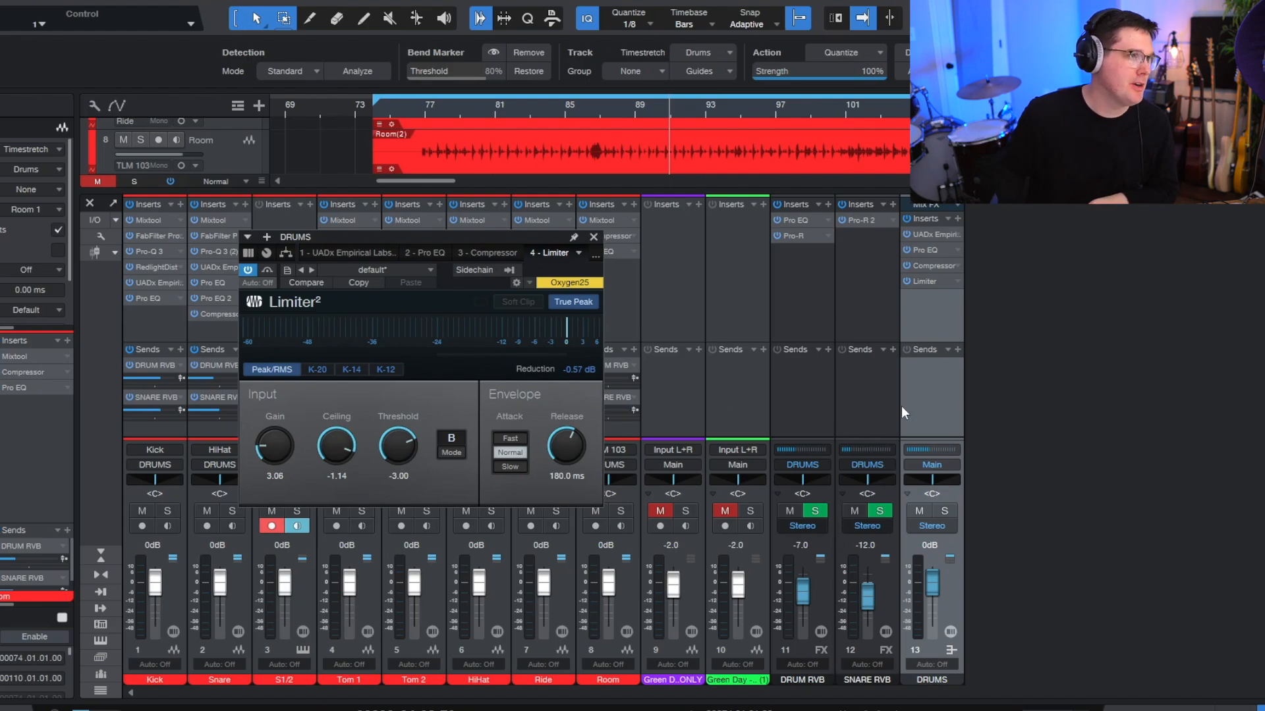
left_click(594, 236)
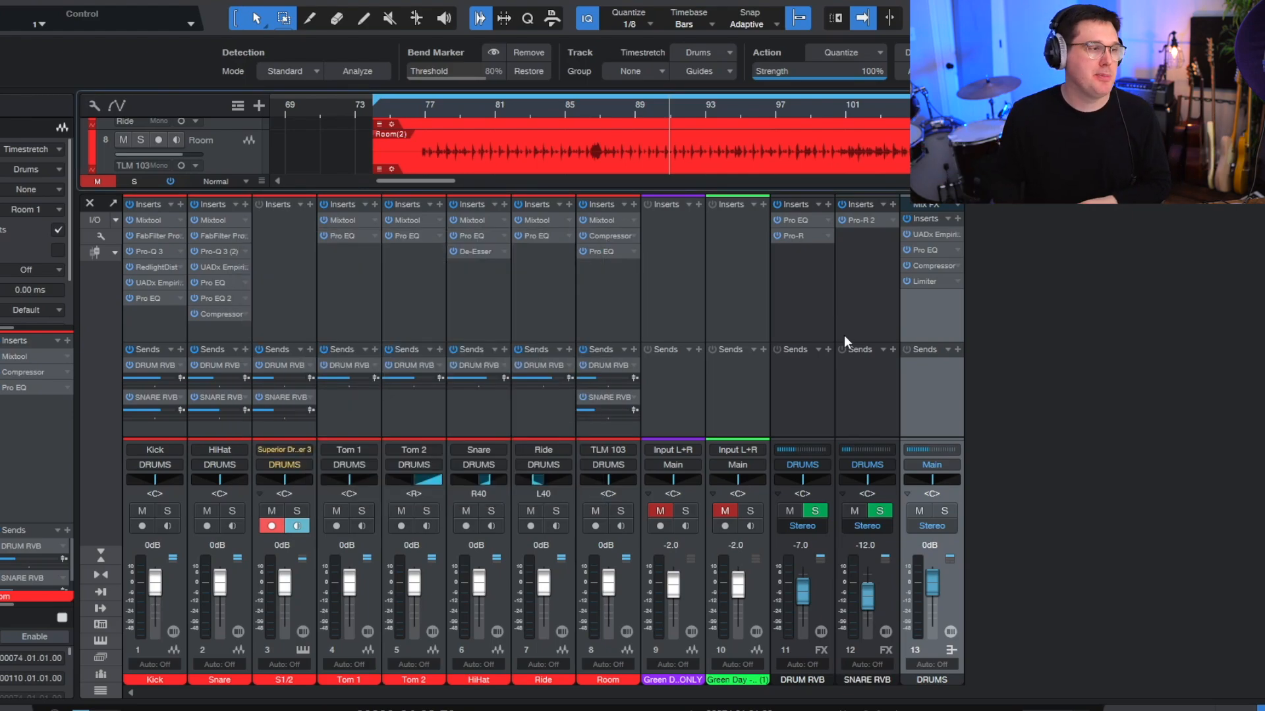
Step: Review the Pro EQ and FabFilter Pro-R settings on the DRUM RVB channel, and close the plug-in window
left_click(815, 319)
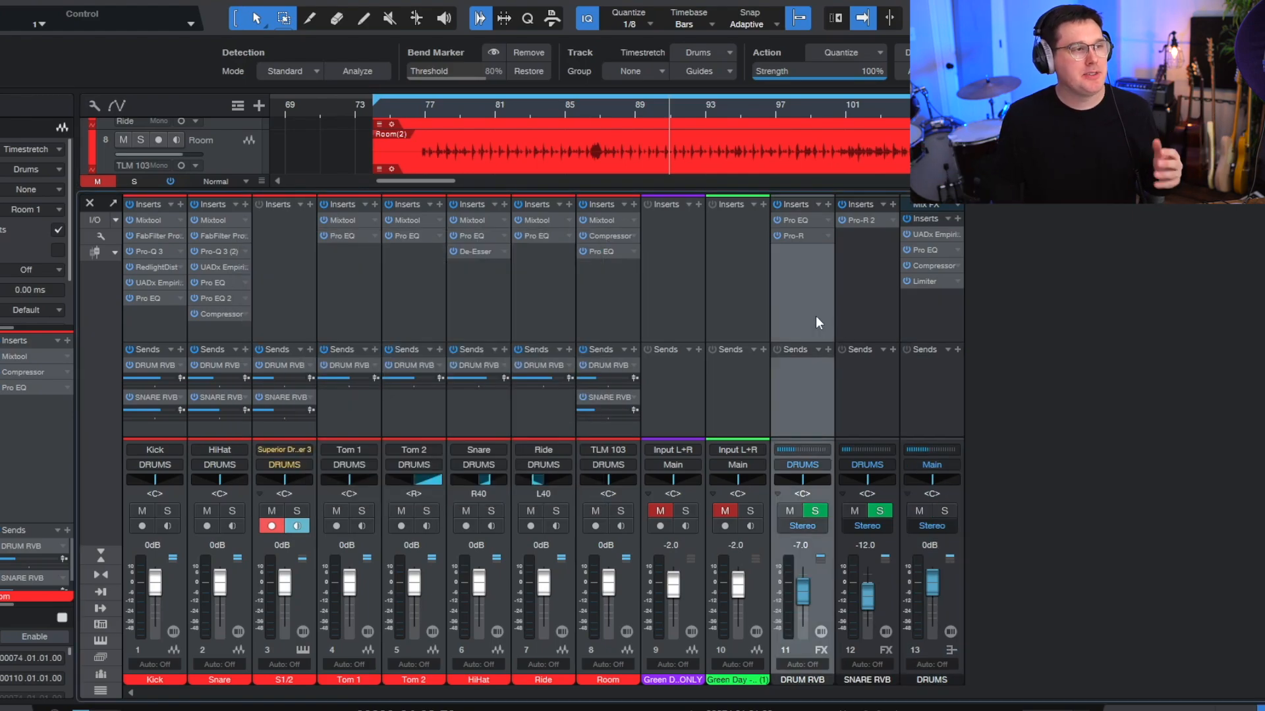
left_click(798, 221)
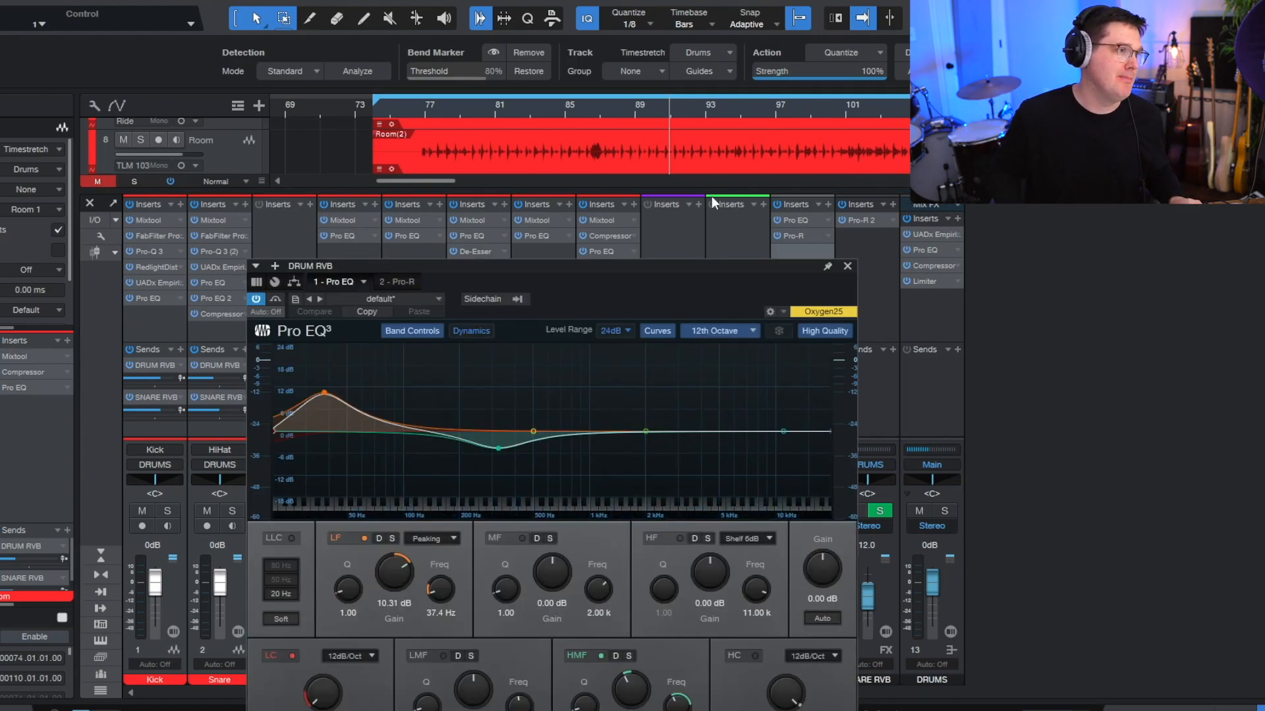
left_click_drag(624, 271, 1056, 222)
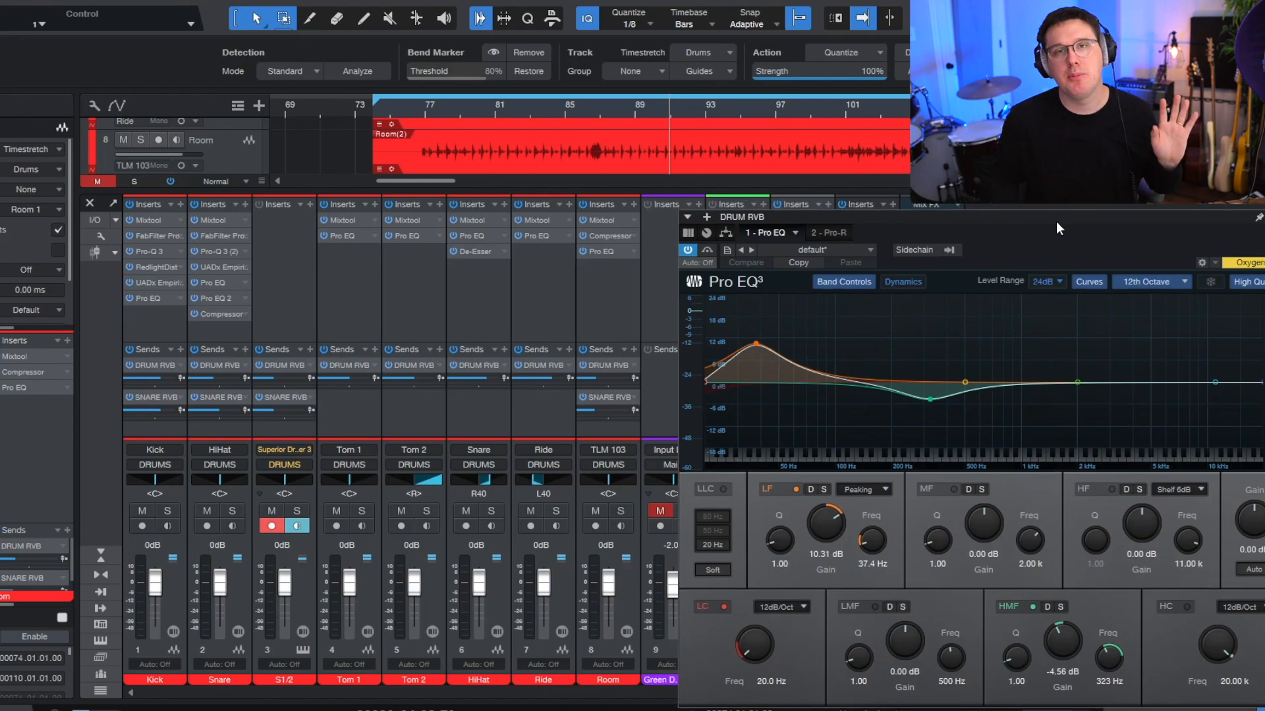
left_click(824, 233)
left_click_drag(862, 216, 785, 108)
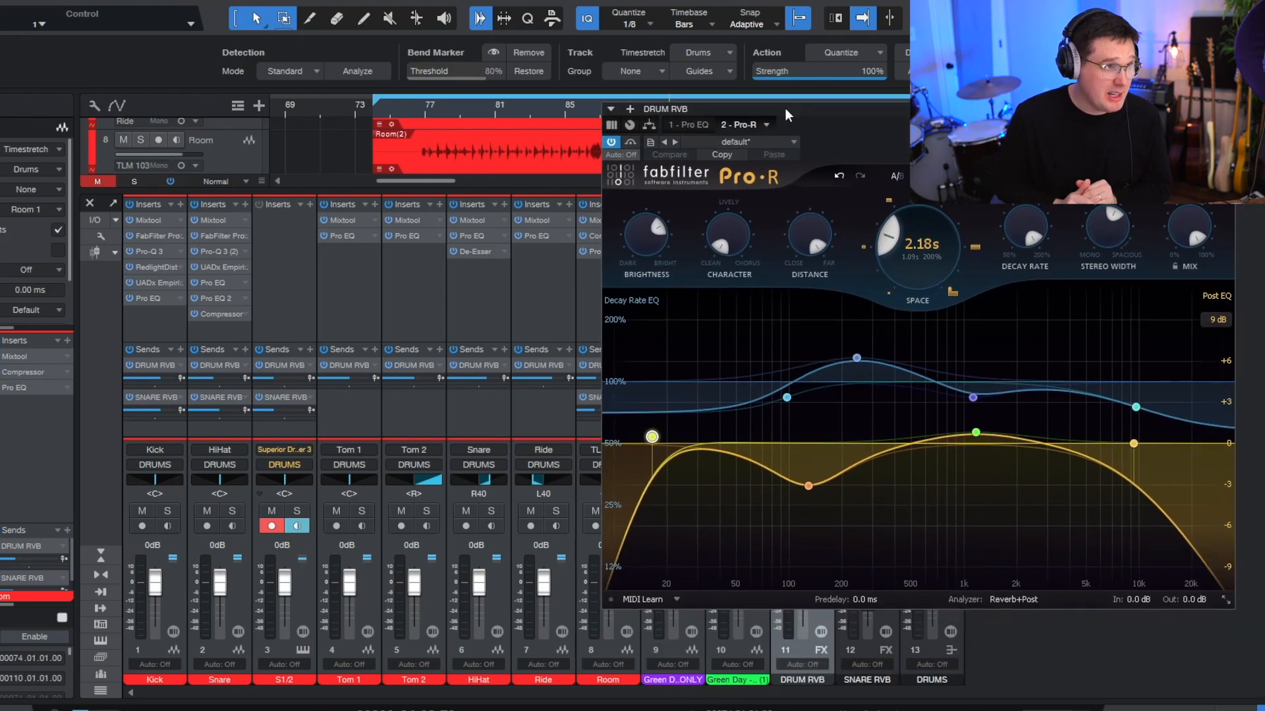
mouse_move(896, 262)
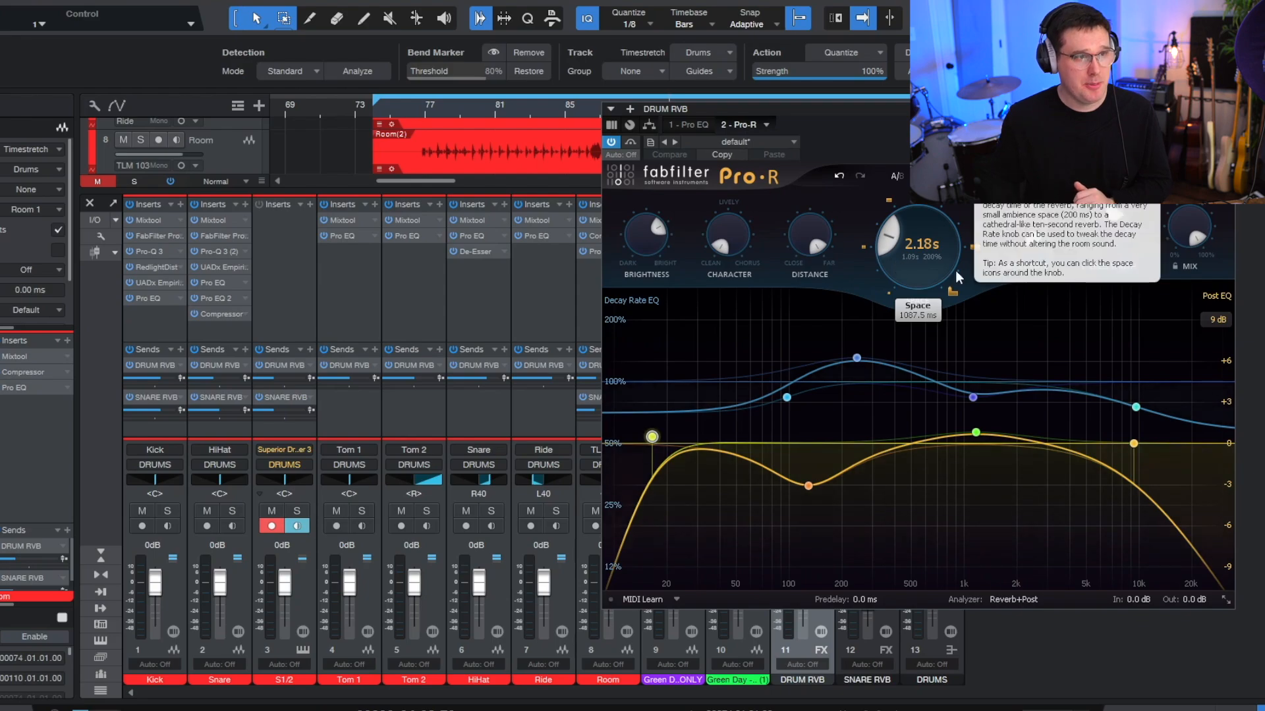
mouse_move(1097, 223)
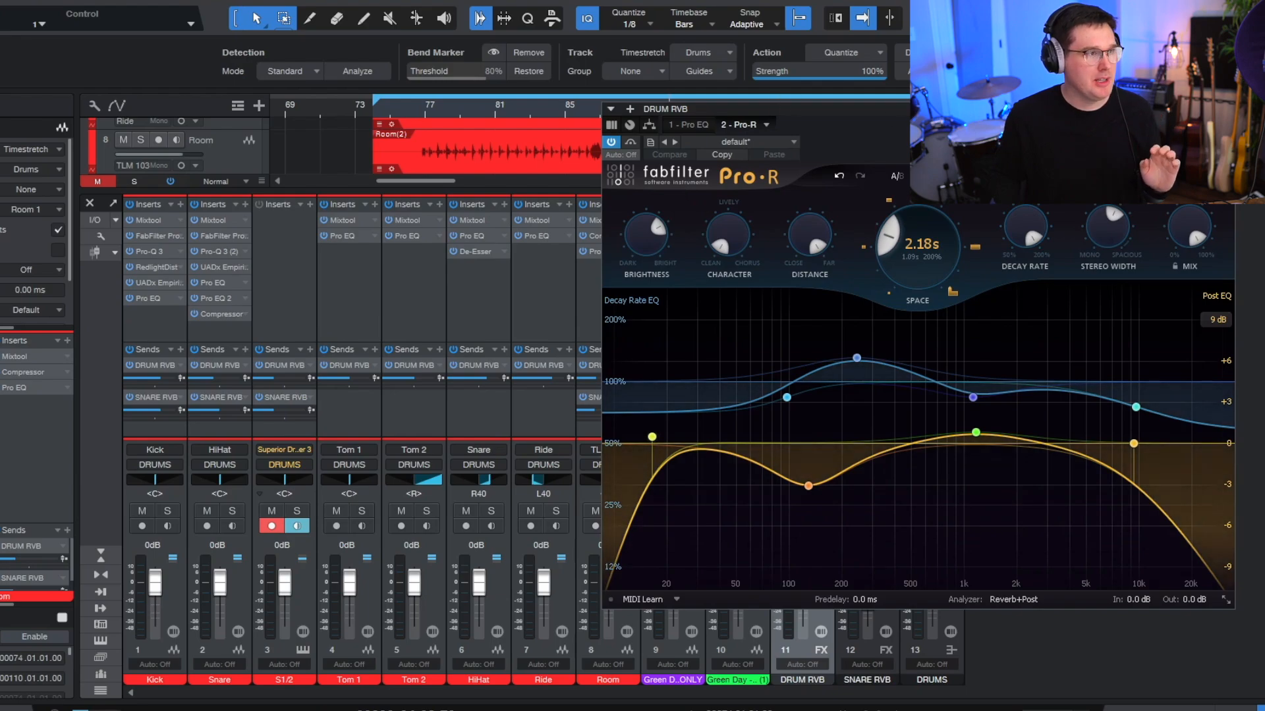
left_click(1226, 109)
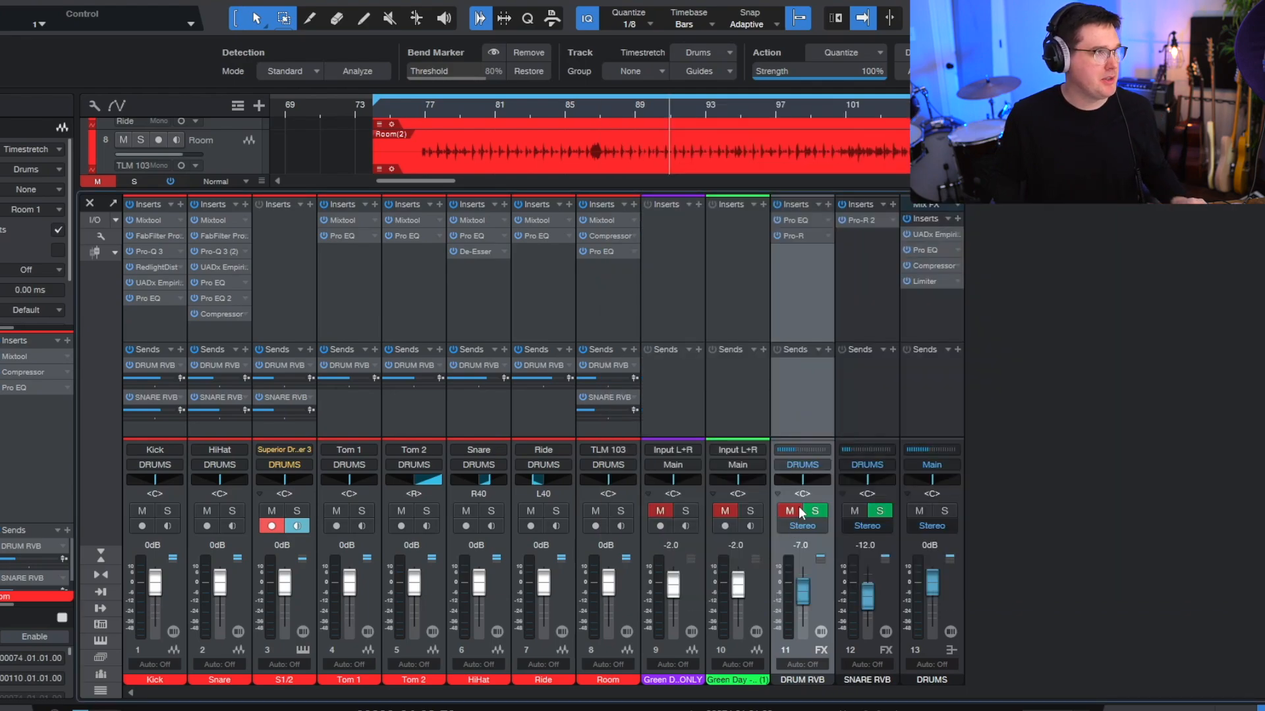
Step: Play the kit from around bar 79, compare it with DRUM RVB muted and unmuted, and stop playback with the reverb unmuted
left_click(467, 116)
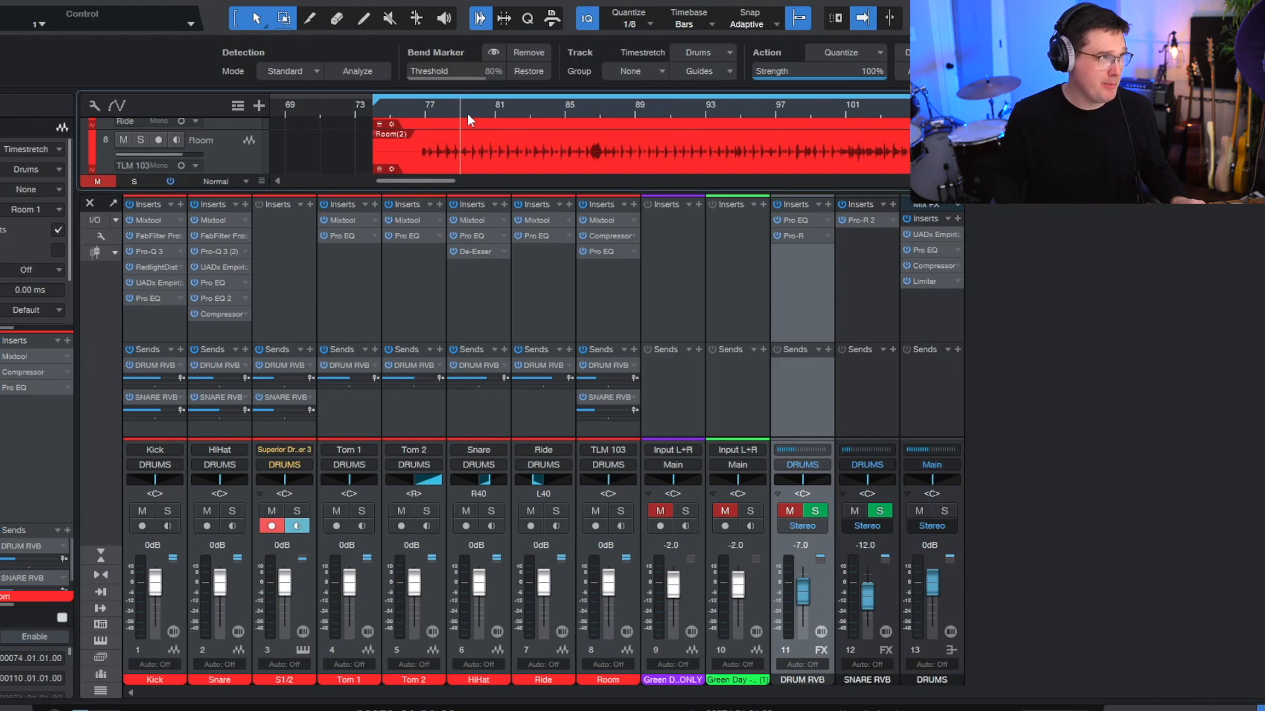
key("space")
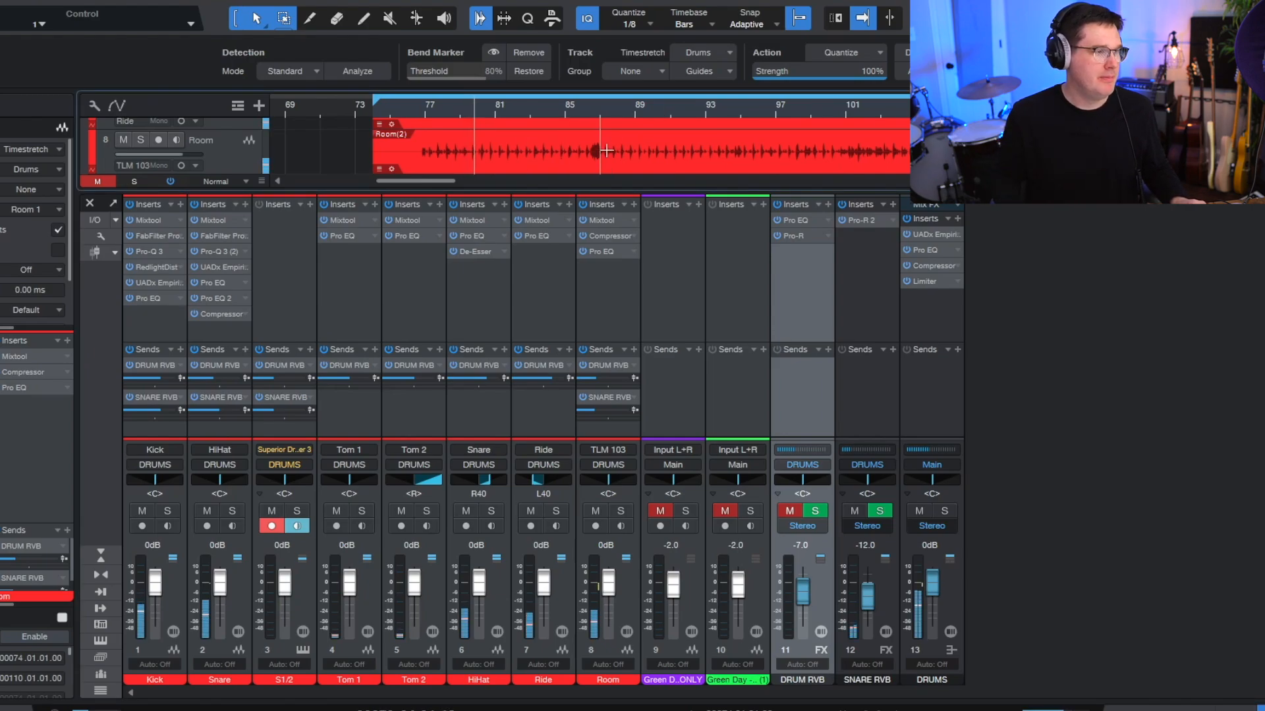
left_click(789, 512)
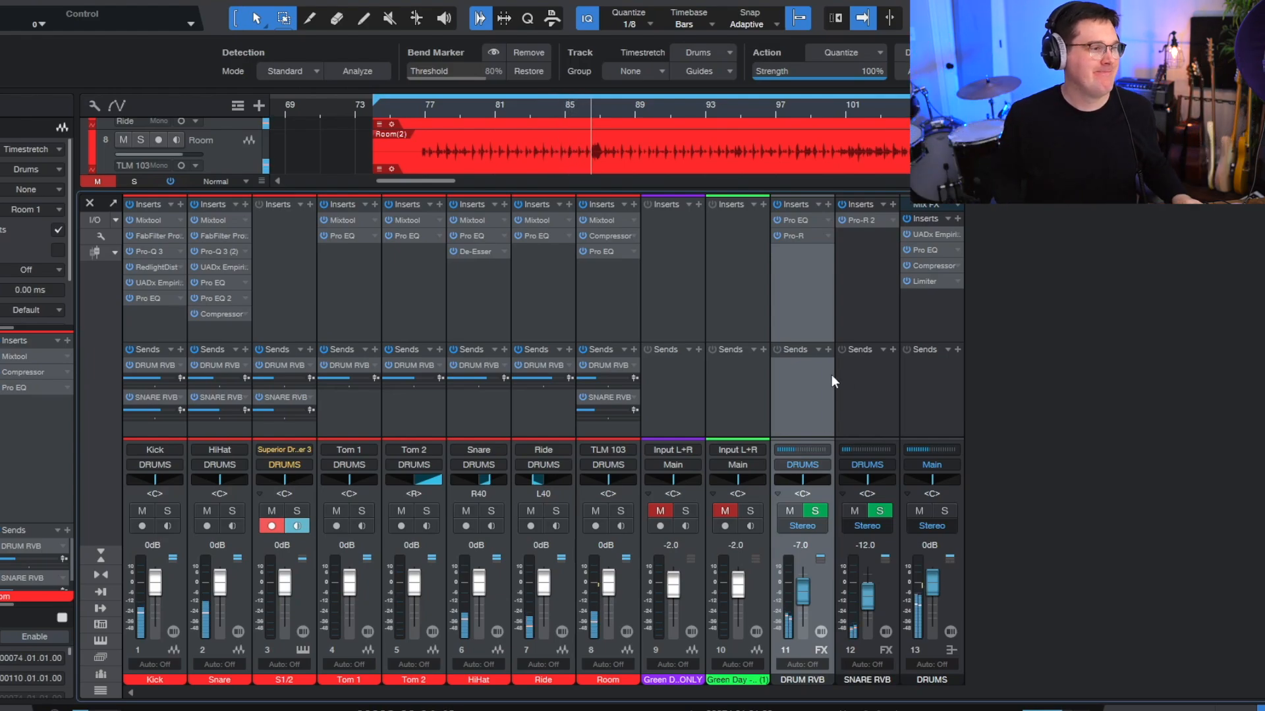
left_click(790, 512)
key("space")
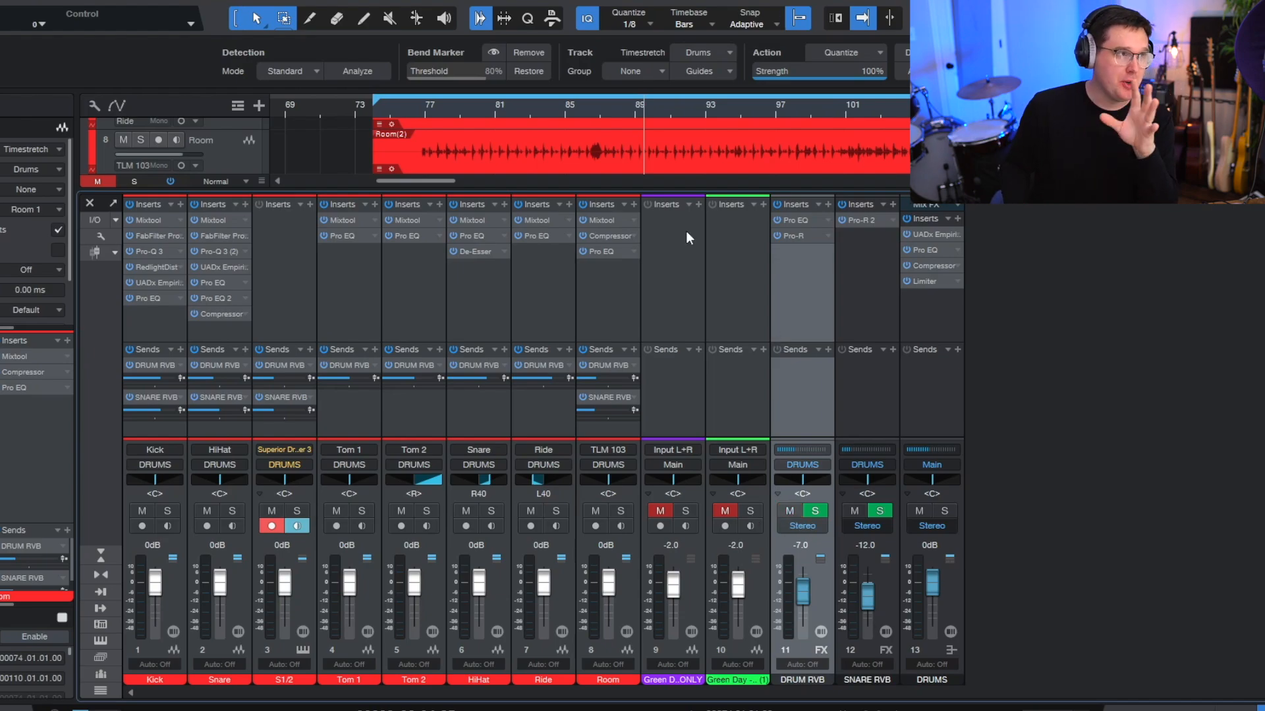
Step: Store the DRUM RVB channel's FX chain as preset "DRUM RVB GREENDAY" with the description "Tre Cool Arena Drums"
left_click(819, 204)
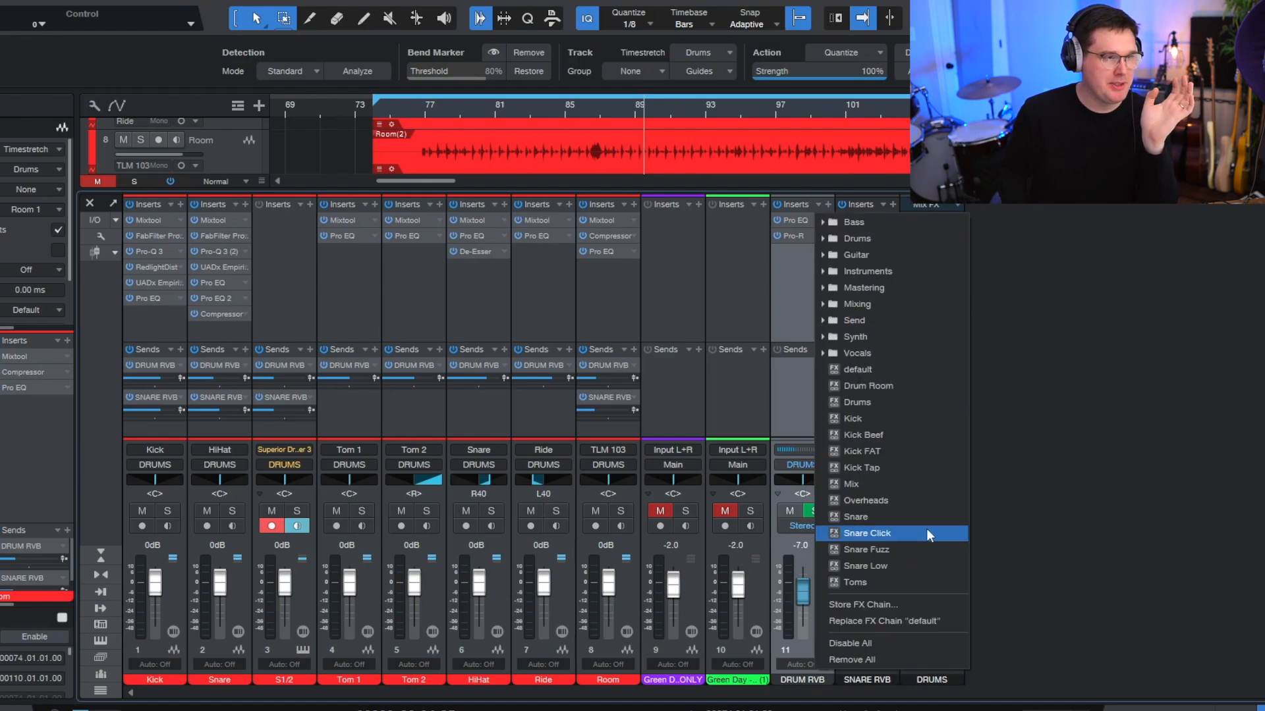
left_click(911, 605)
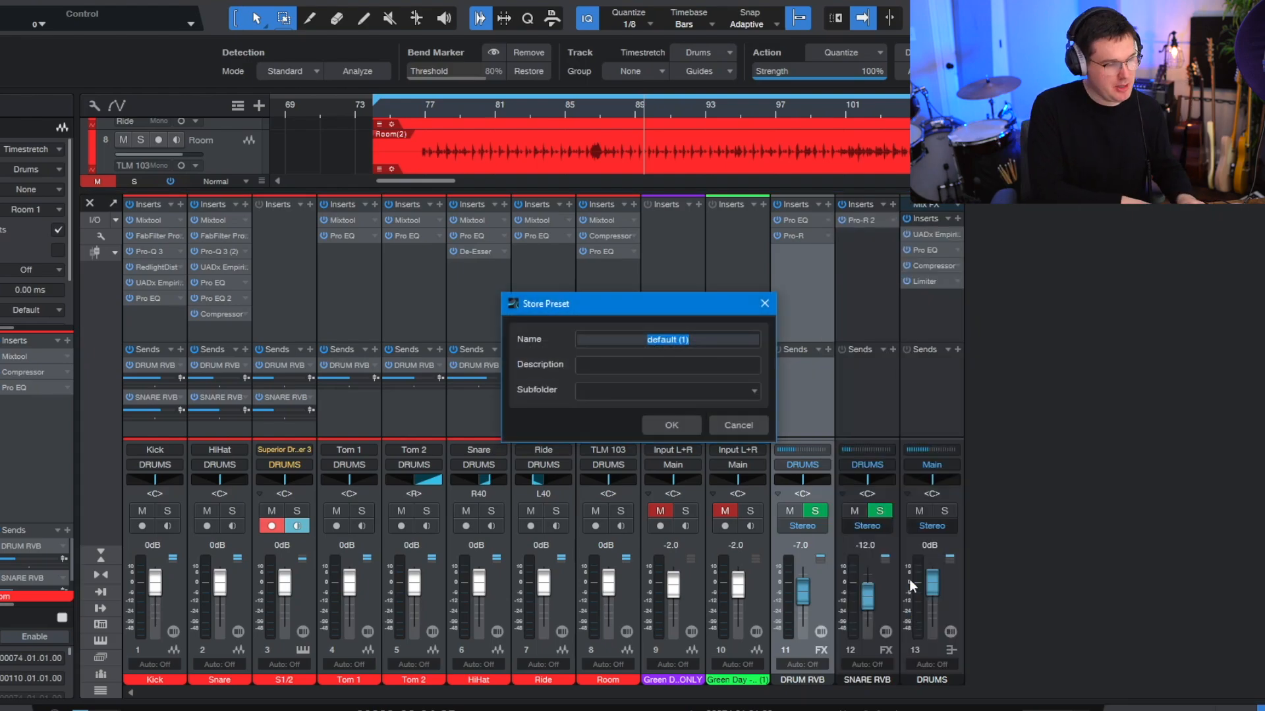
type("DRU")
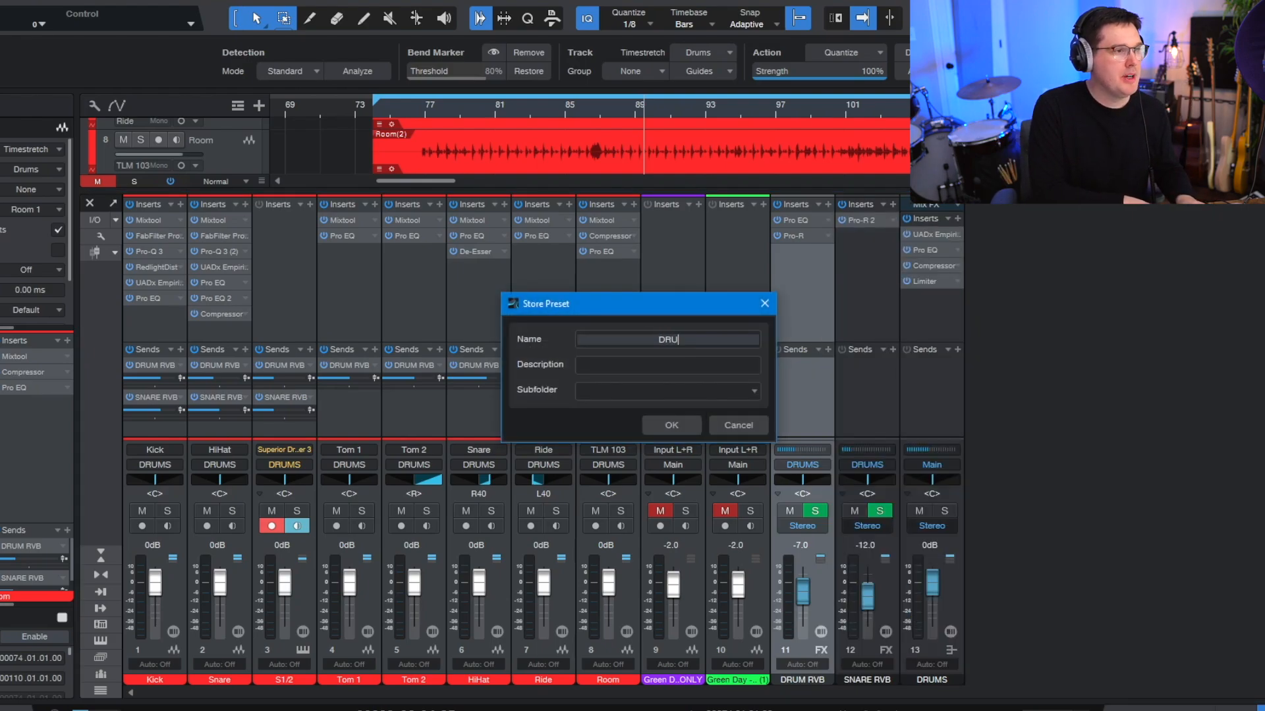
type("M RVB GREE")
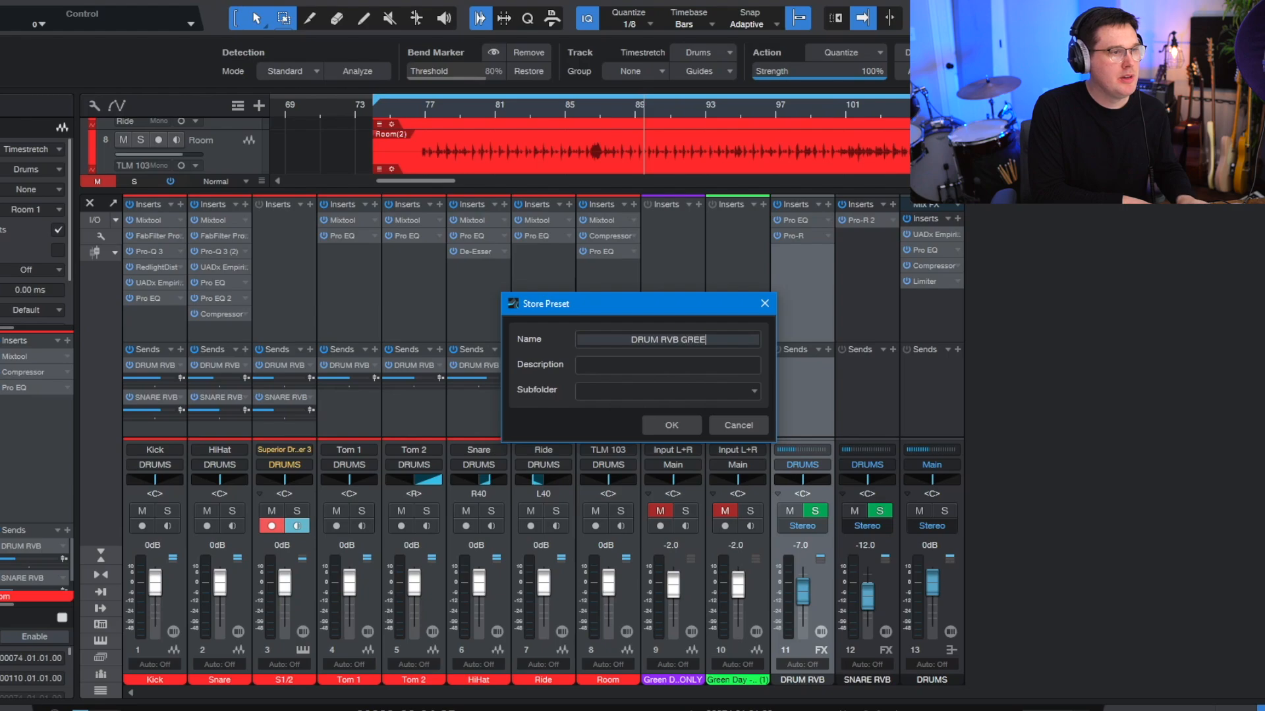
type("NDAY")
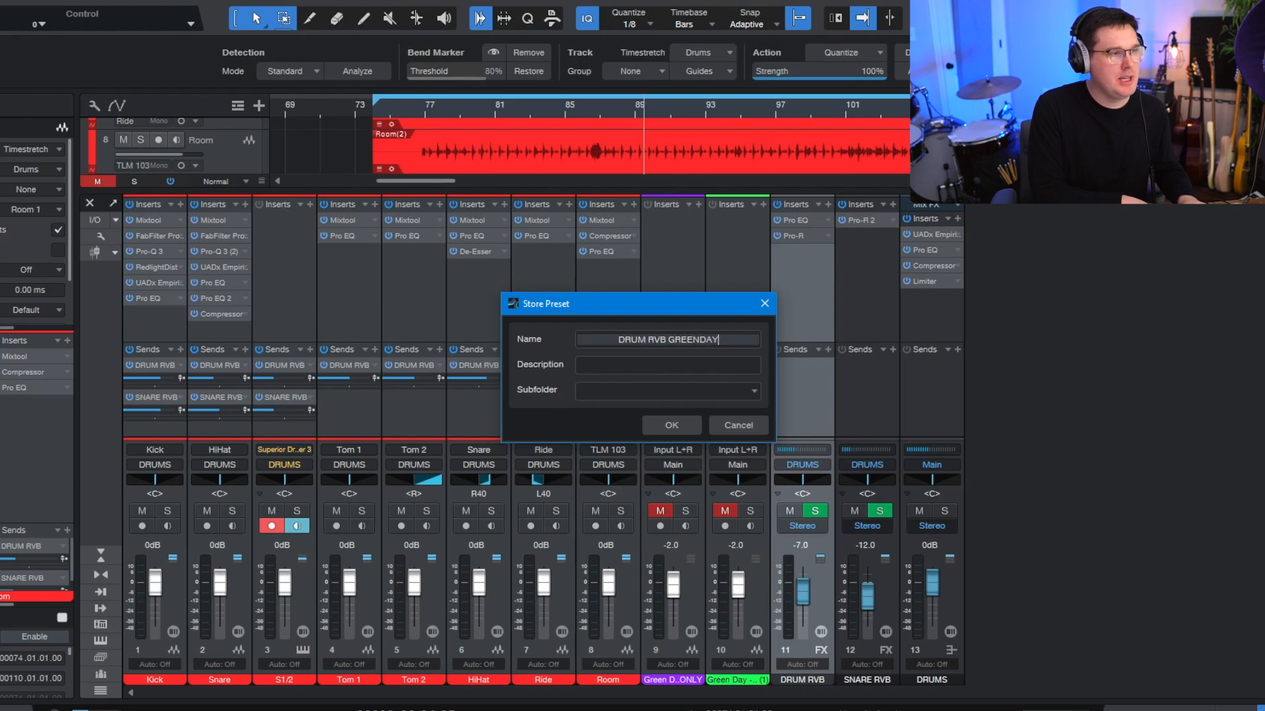
key("Tab")
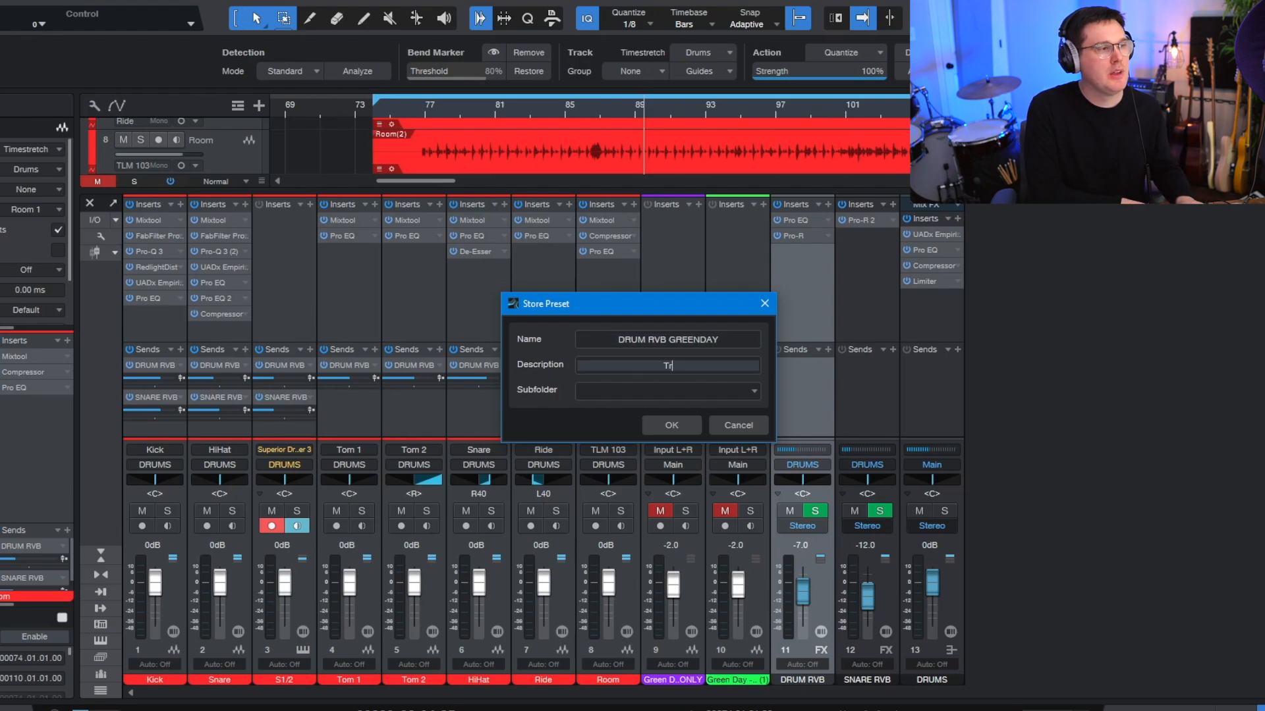
type("Tre Cool Arena Drums")
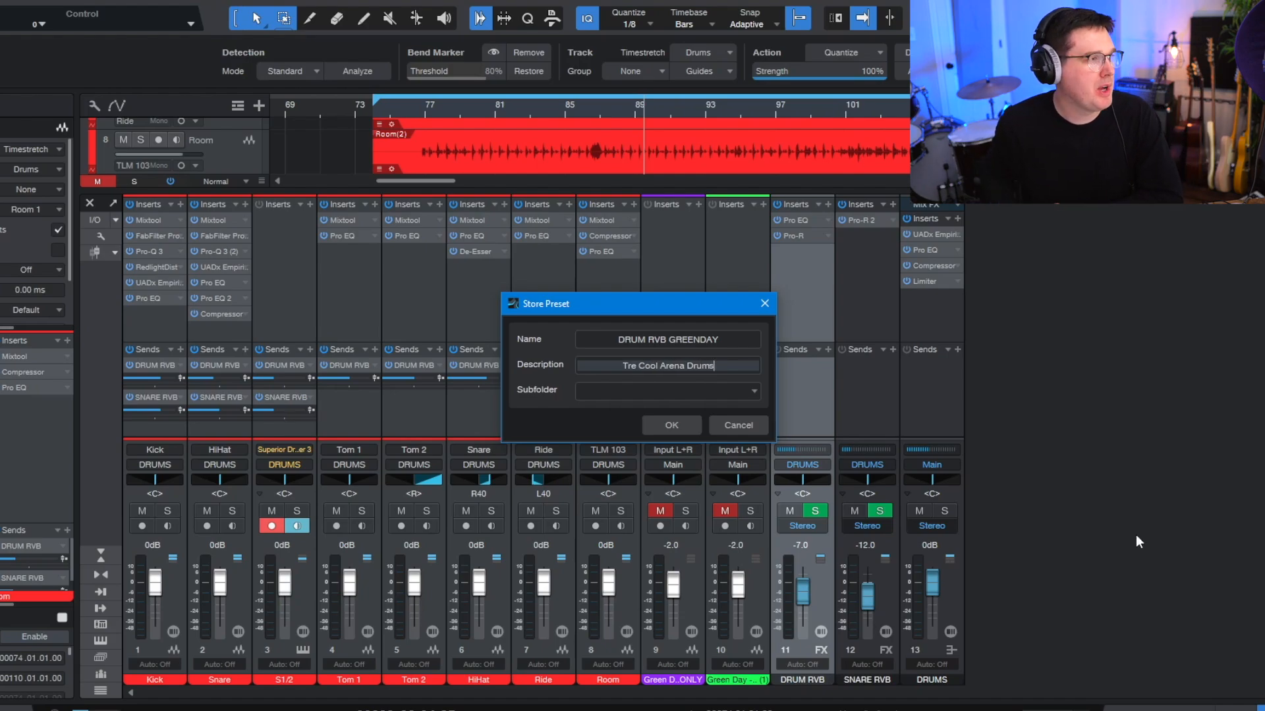
left_click(680, 428)
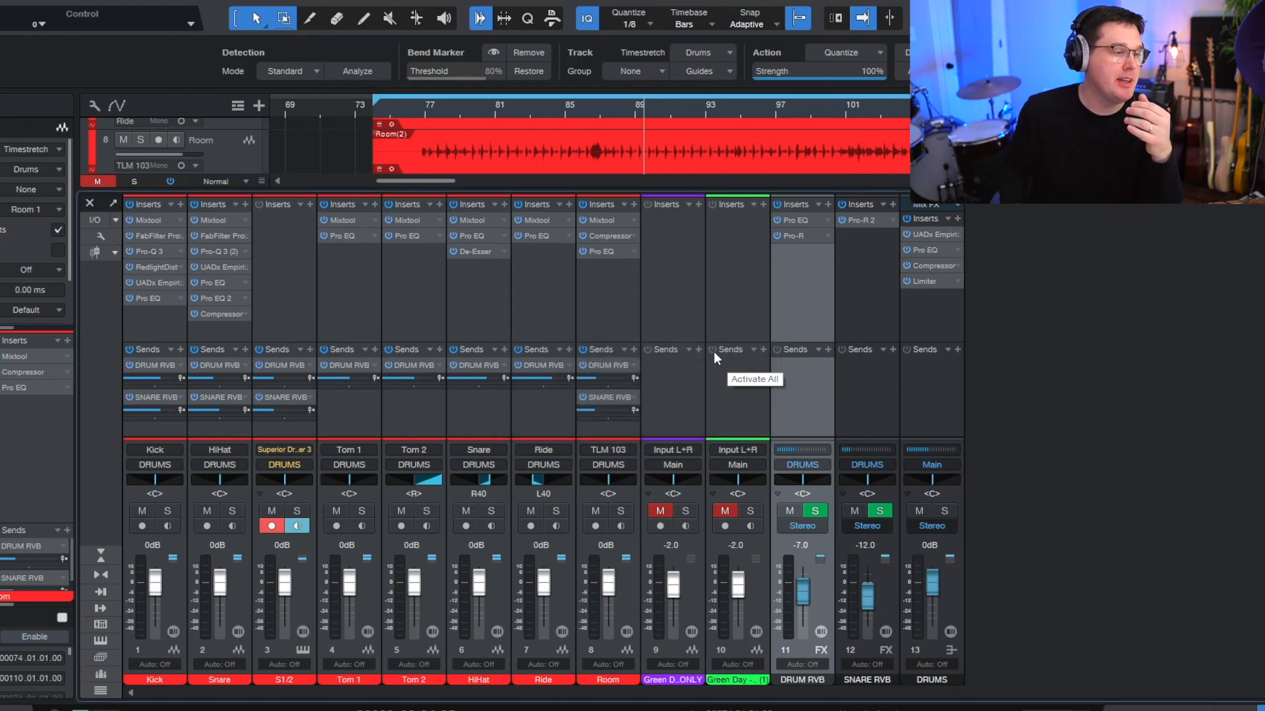
Step: Load the stored FX chain preset "DRUM RVB GREENDAY" on the DRUM RVB channel
left_click(818, 204)
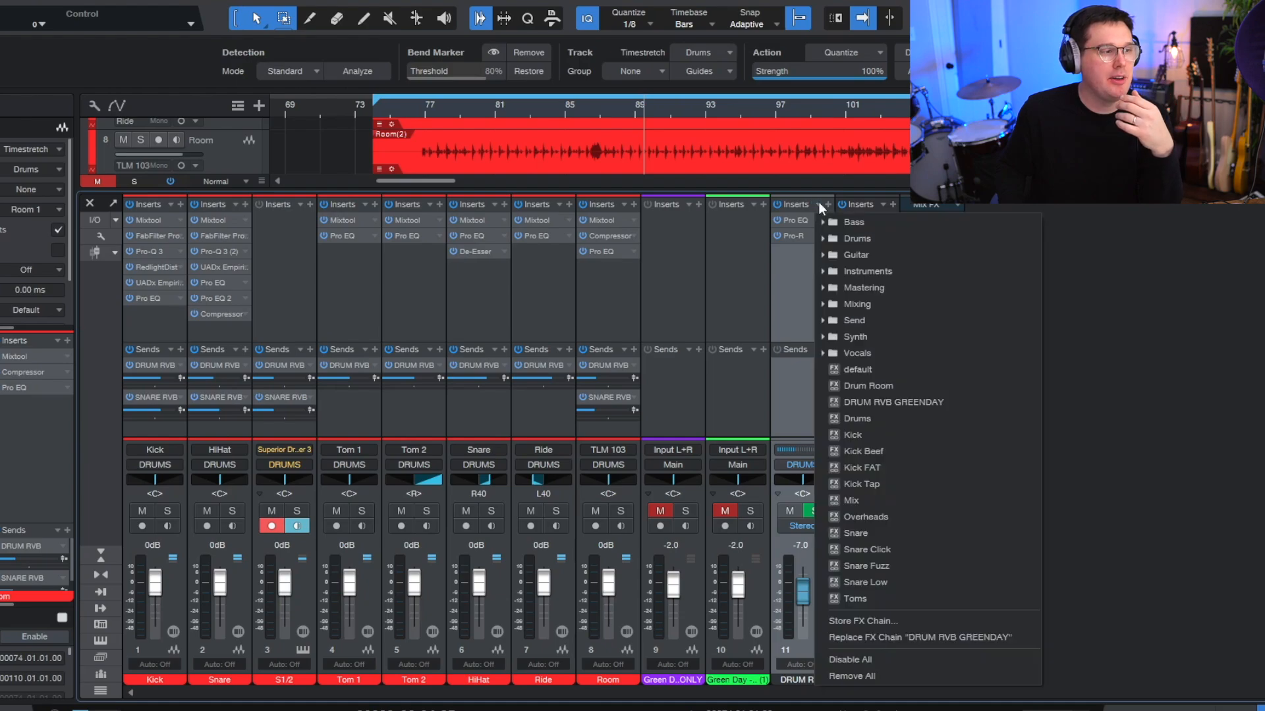
left_click(818, 202)
left_click(826, 204)
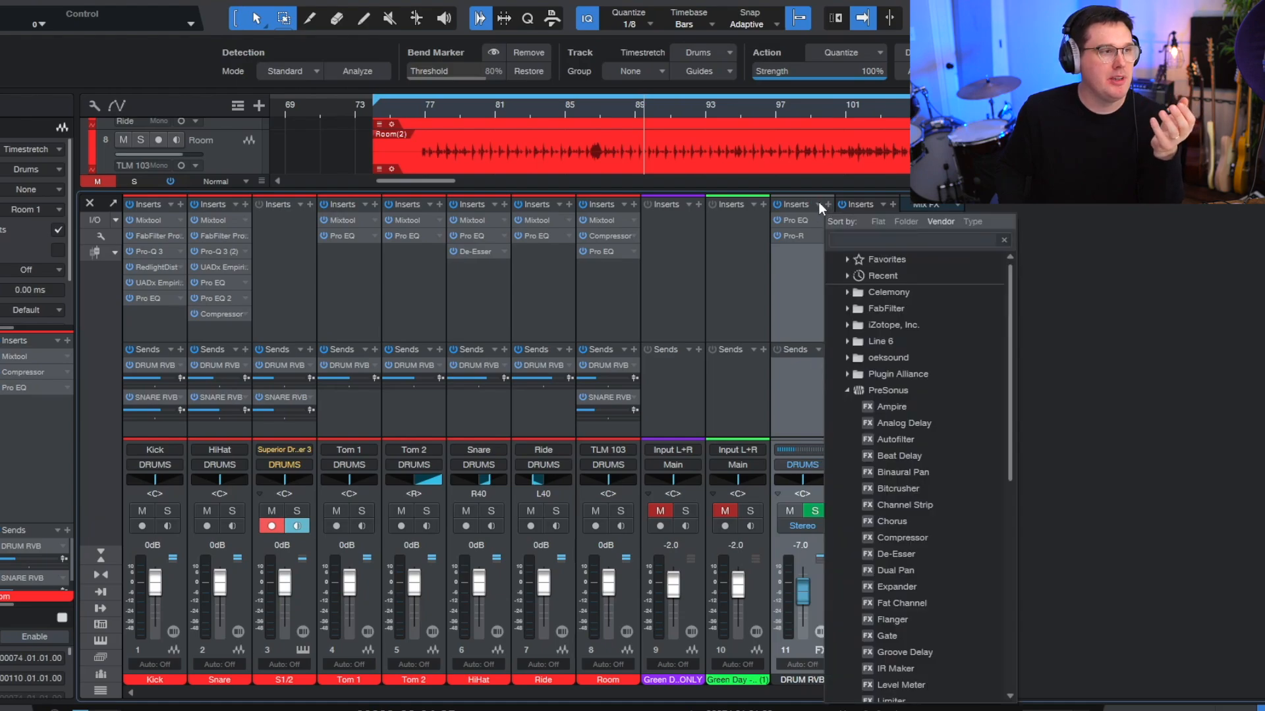
left_click(819, 204)
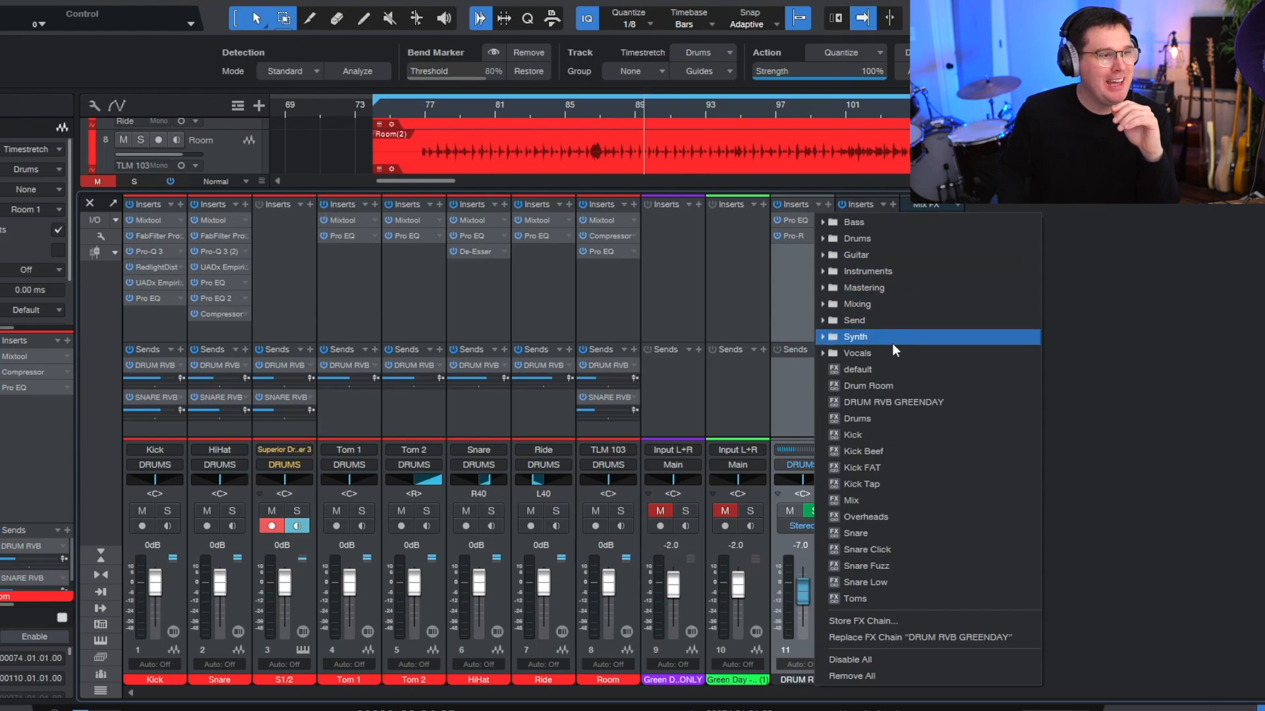
left_click(918, 403)
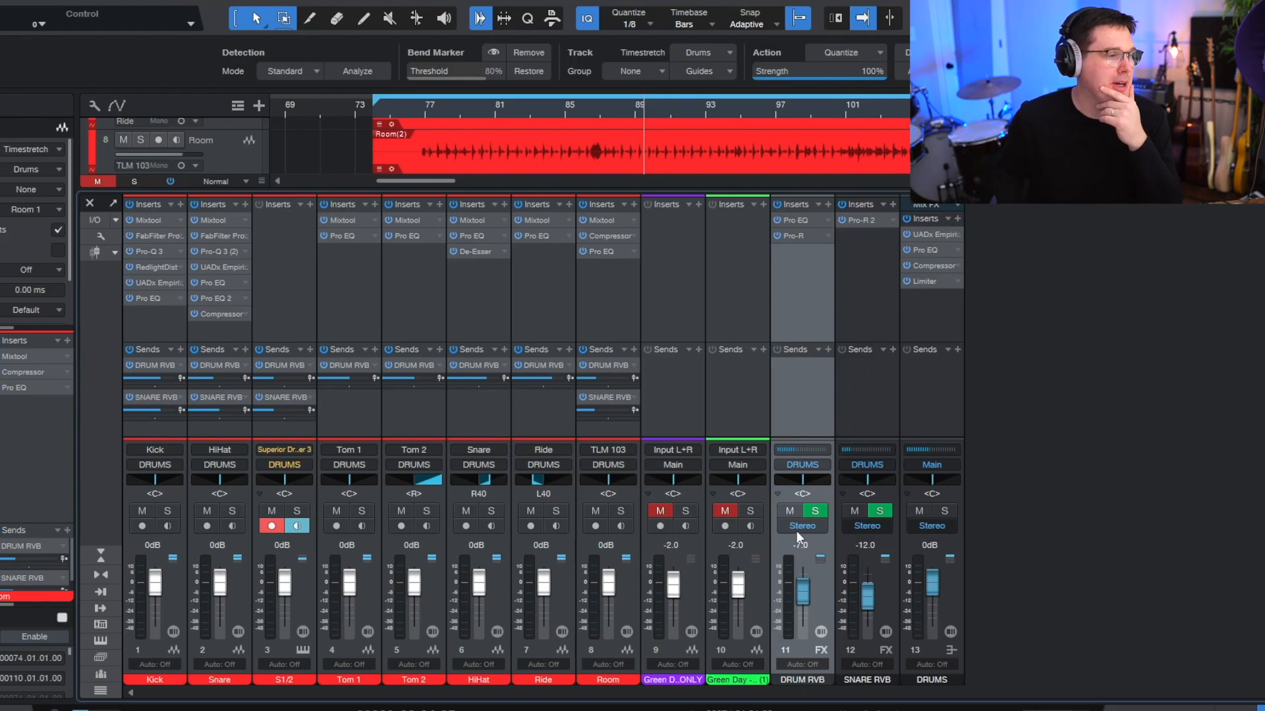
Step: Review the FabFilter Pro-R settings and Snare Plate preset on the SNARE RVB channel, and close the plug-in window
left_click(874, 304)
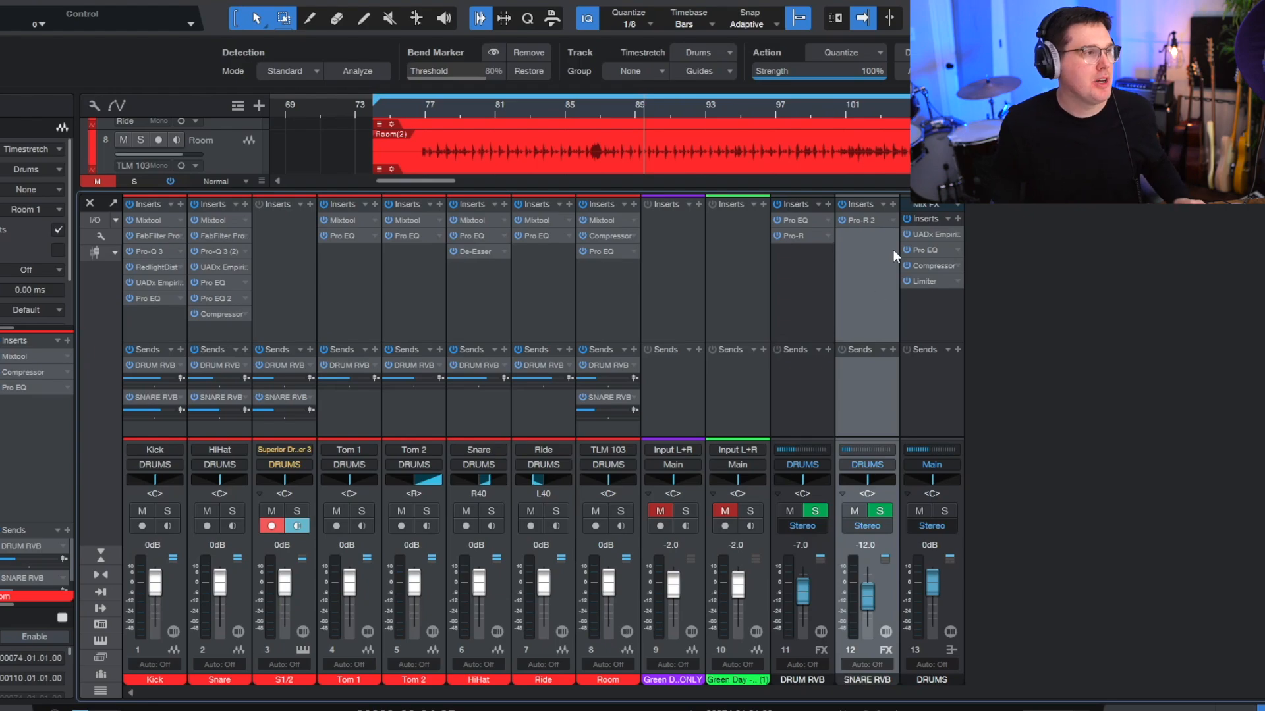
left_click(864, 219)
left_click_drag(611, 271, 860, 184)
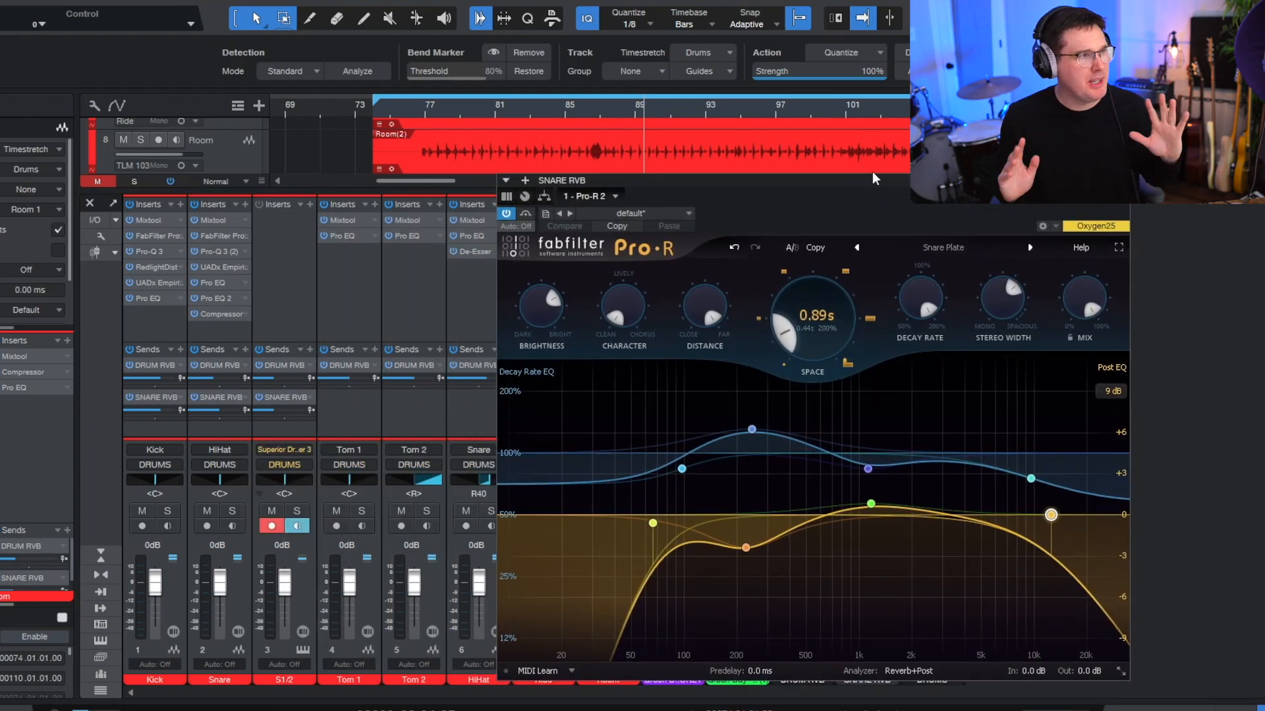
left_click(954, 250)
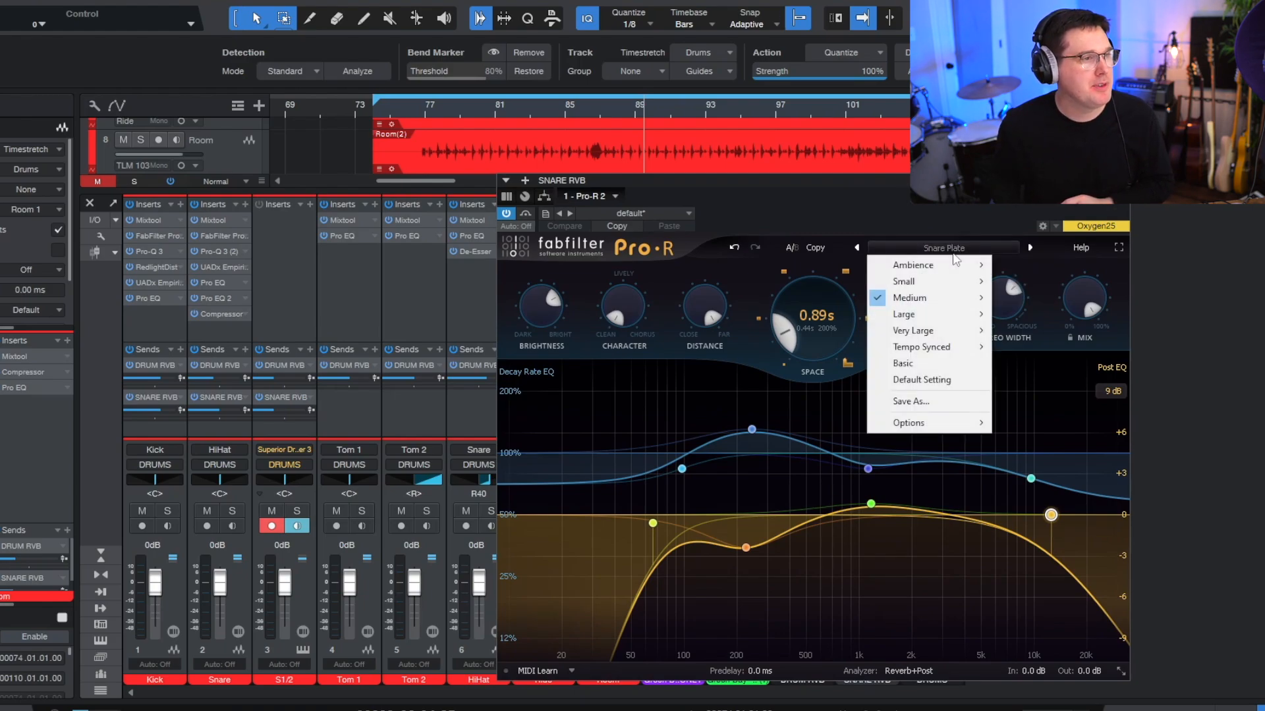
left_click(946, 225)
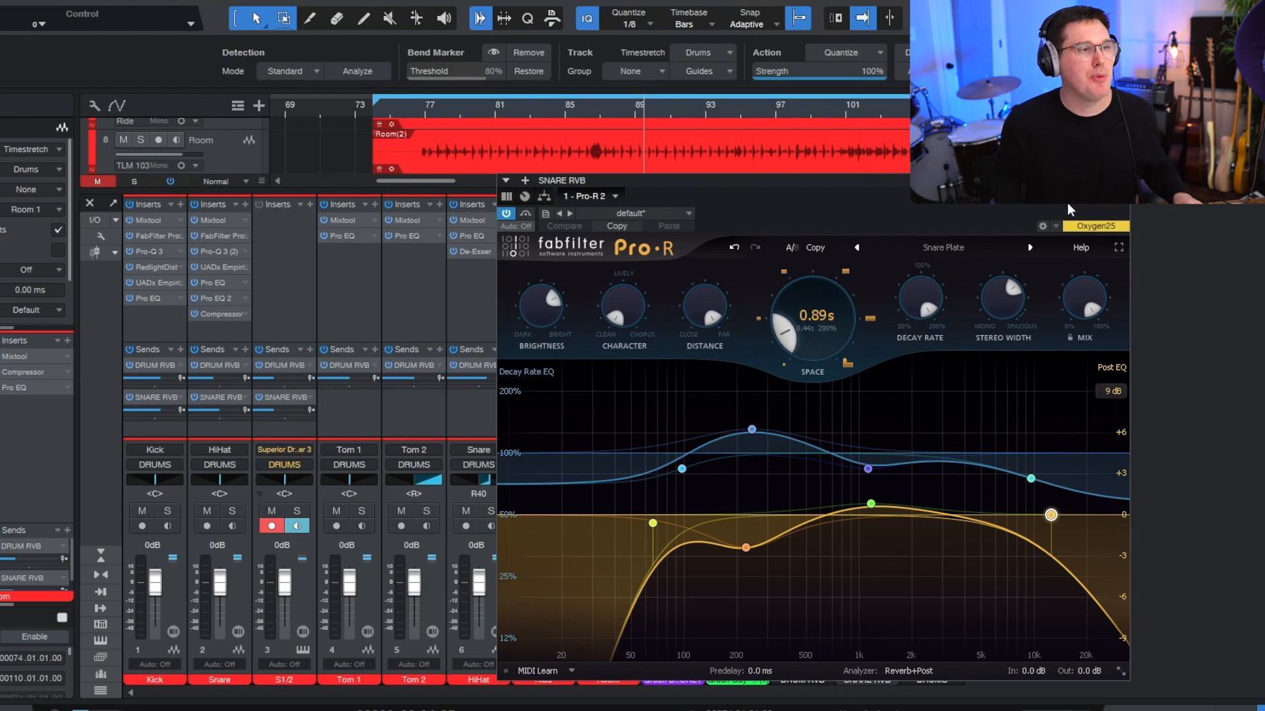
left_click(1120, 181)
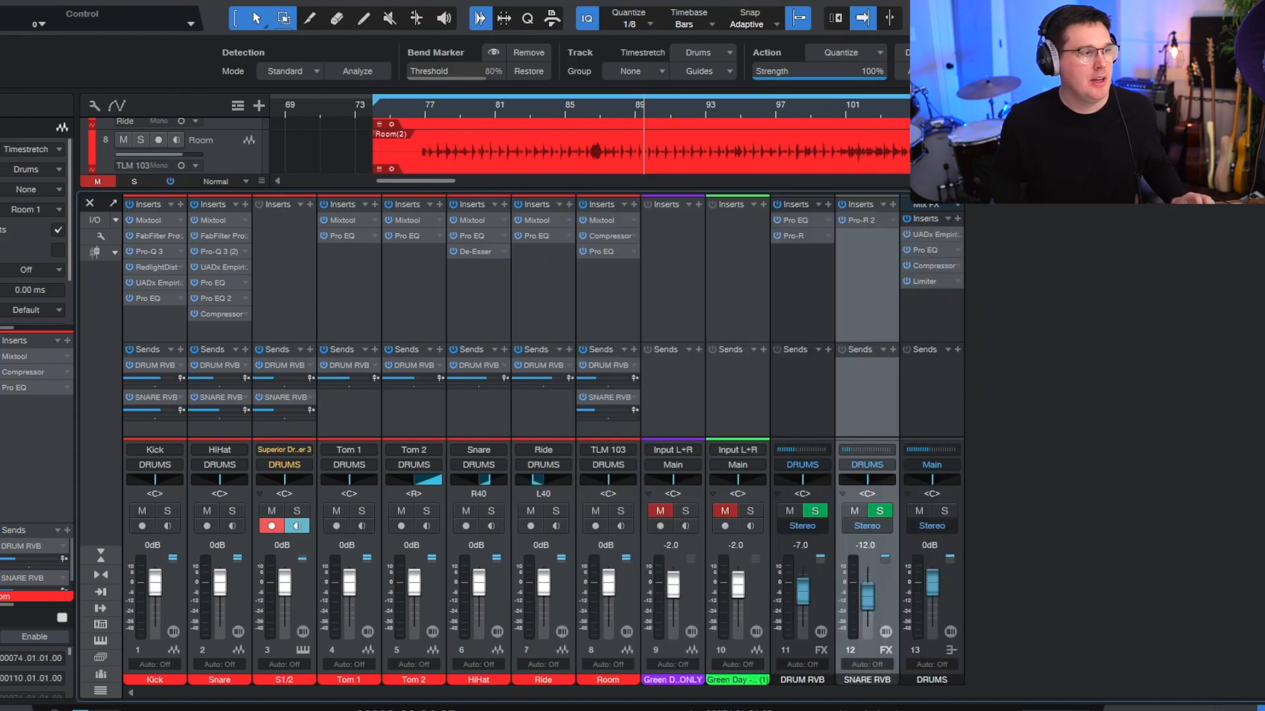
Step: Play the kit from around bar 89, toggling solo and mute on SNARE RVB to compare, and leave both reverb channels unmuted
left_click(880, 511)
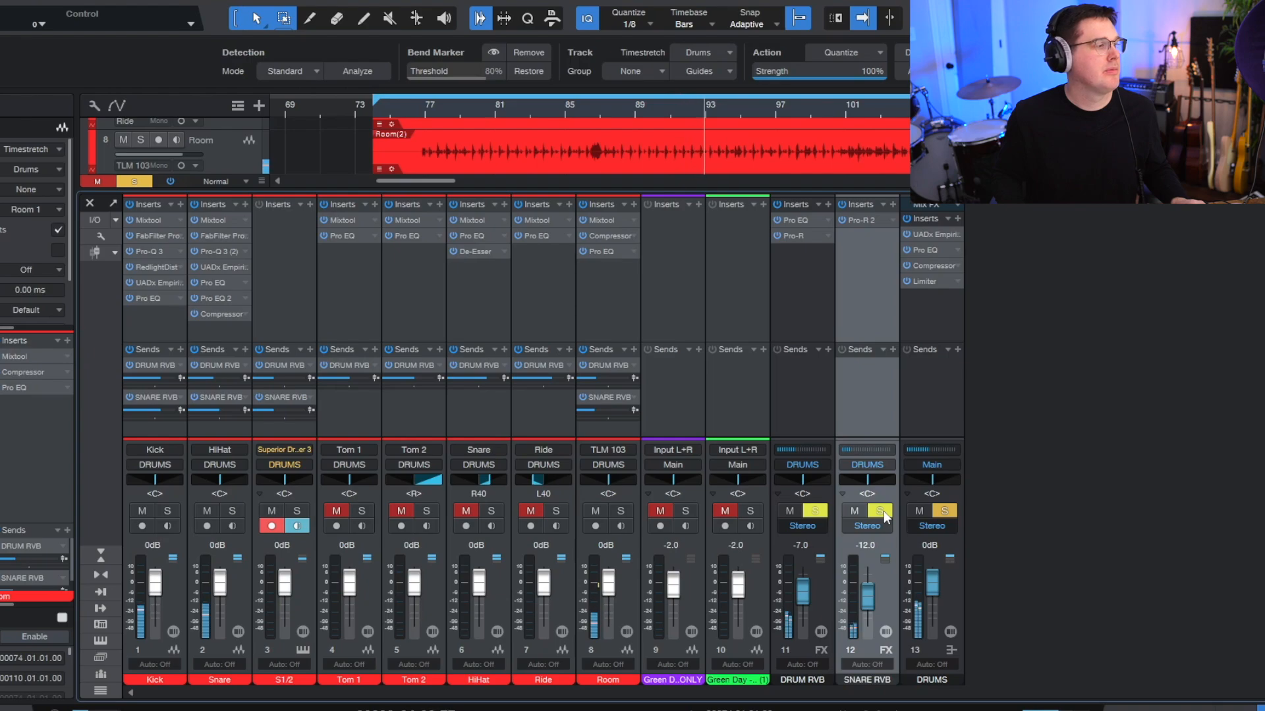
left_click(880, 511)
left_click(854, 511)
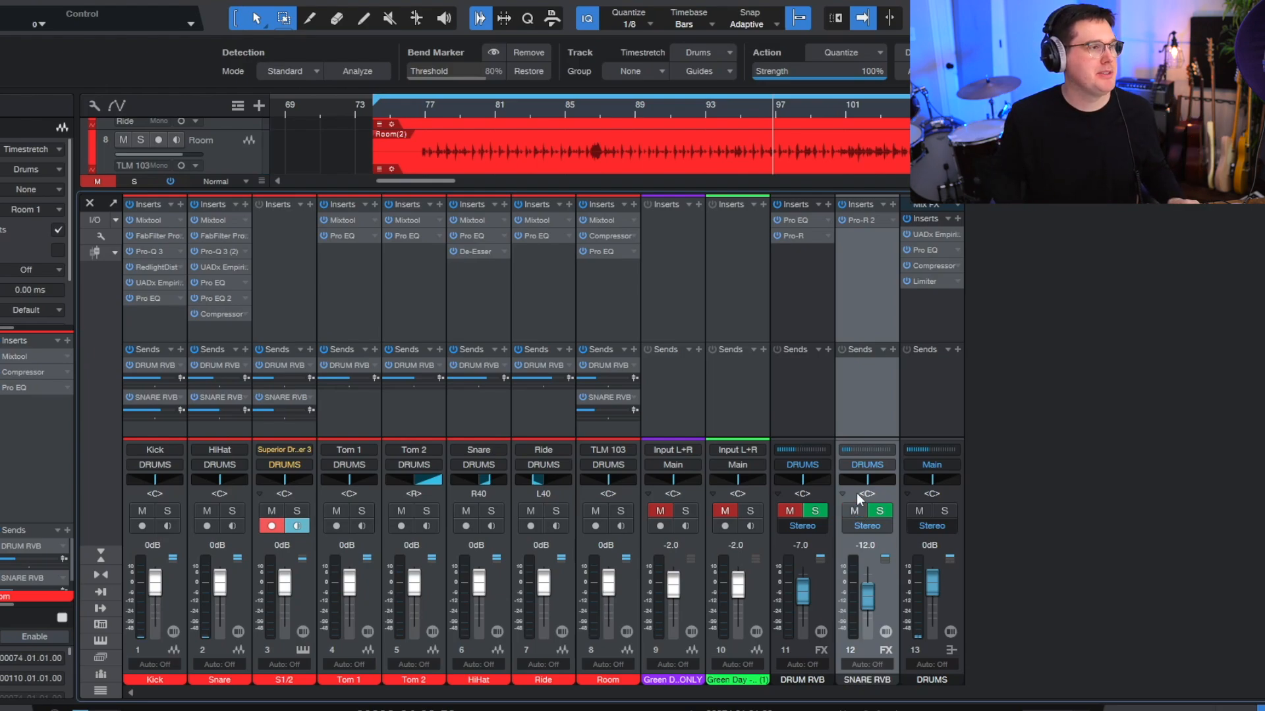
key("space")
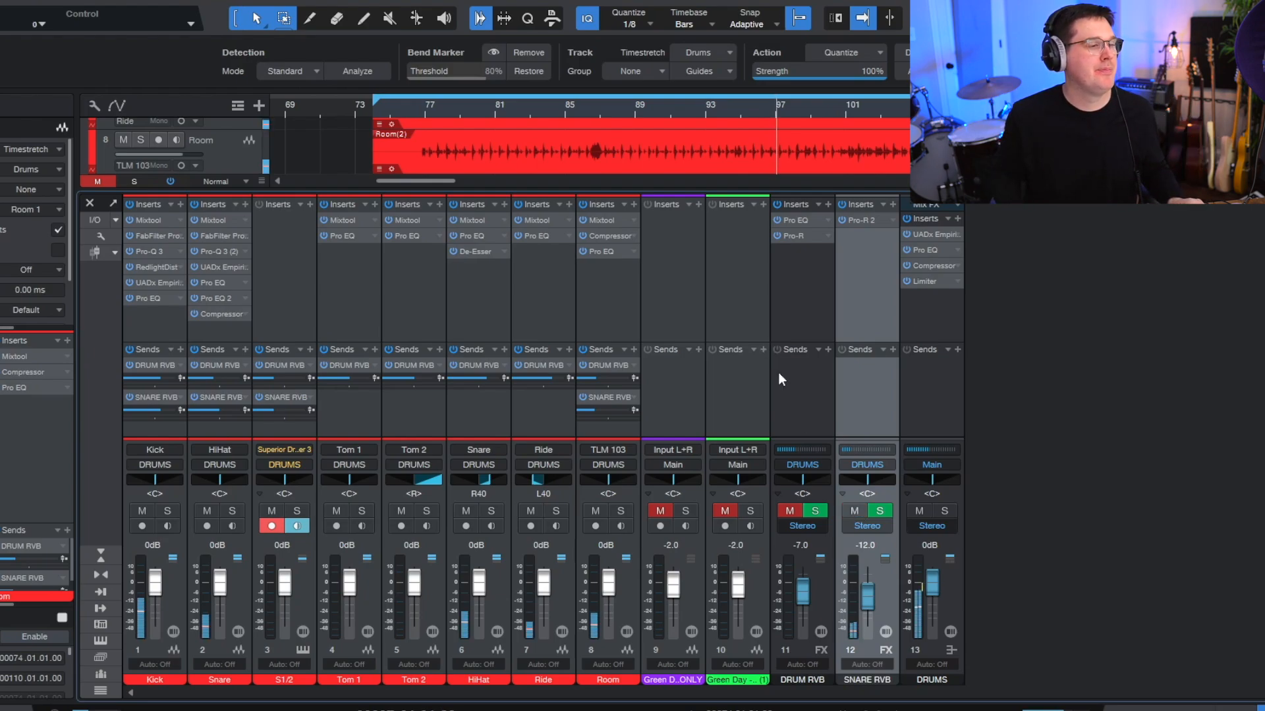
left_click(860, 511)
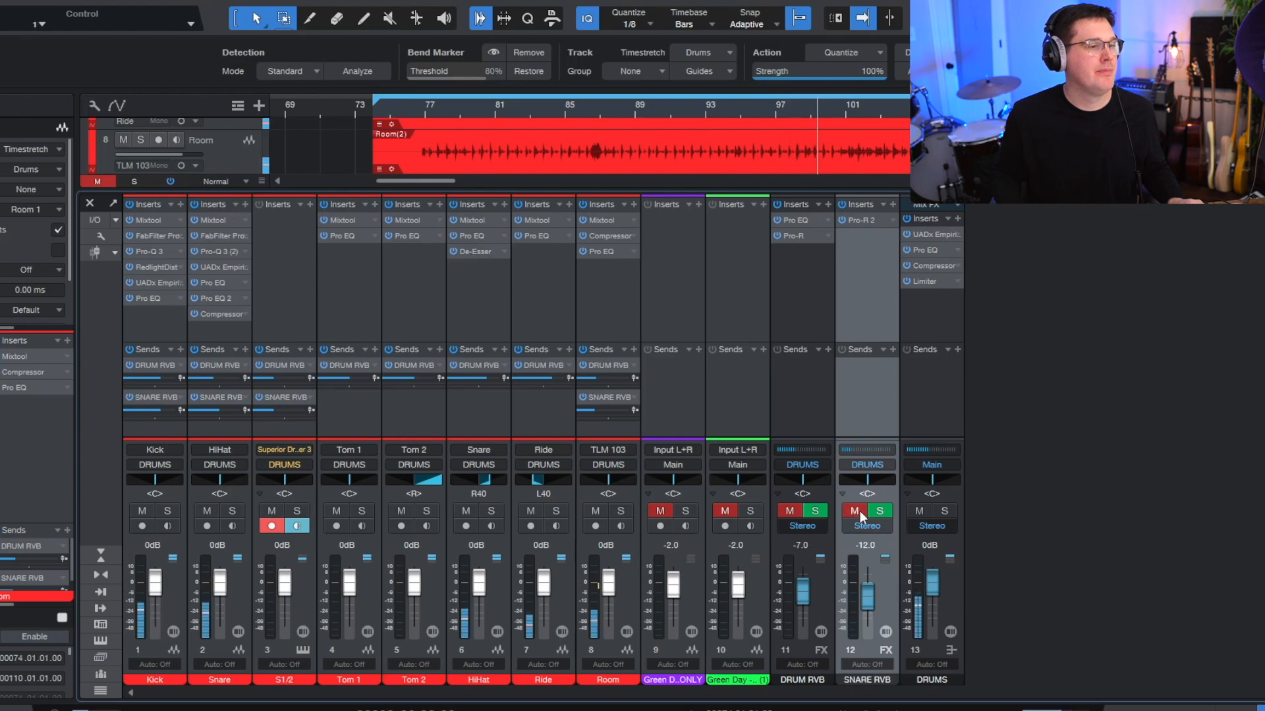
left_click(860, 511)
left_click(789, 511)
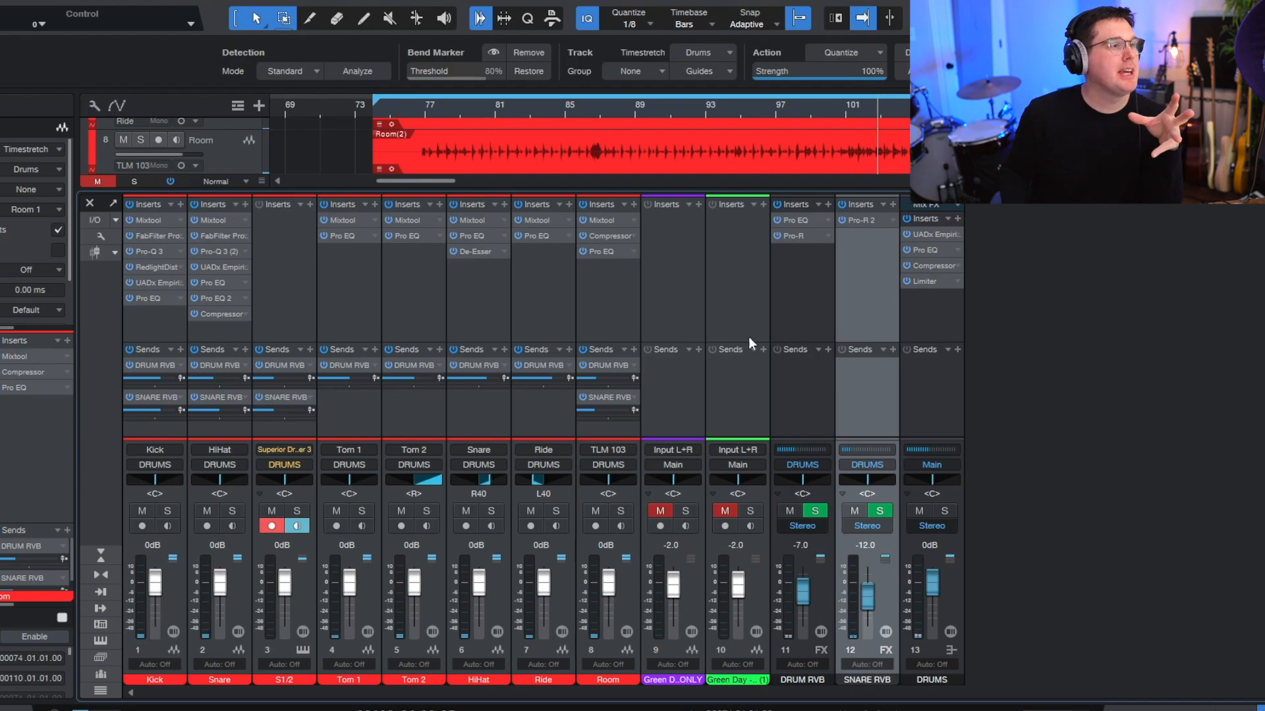
Step: Bypass all inserts on the Kick to Room channels and the DRUMS bus, and mute the DRUM RVB and SNARE RVB channels
left_click(629, 301)
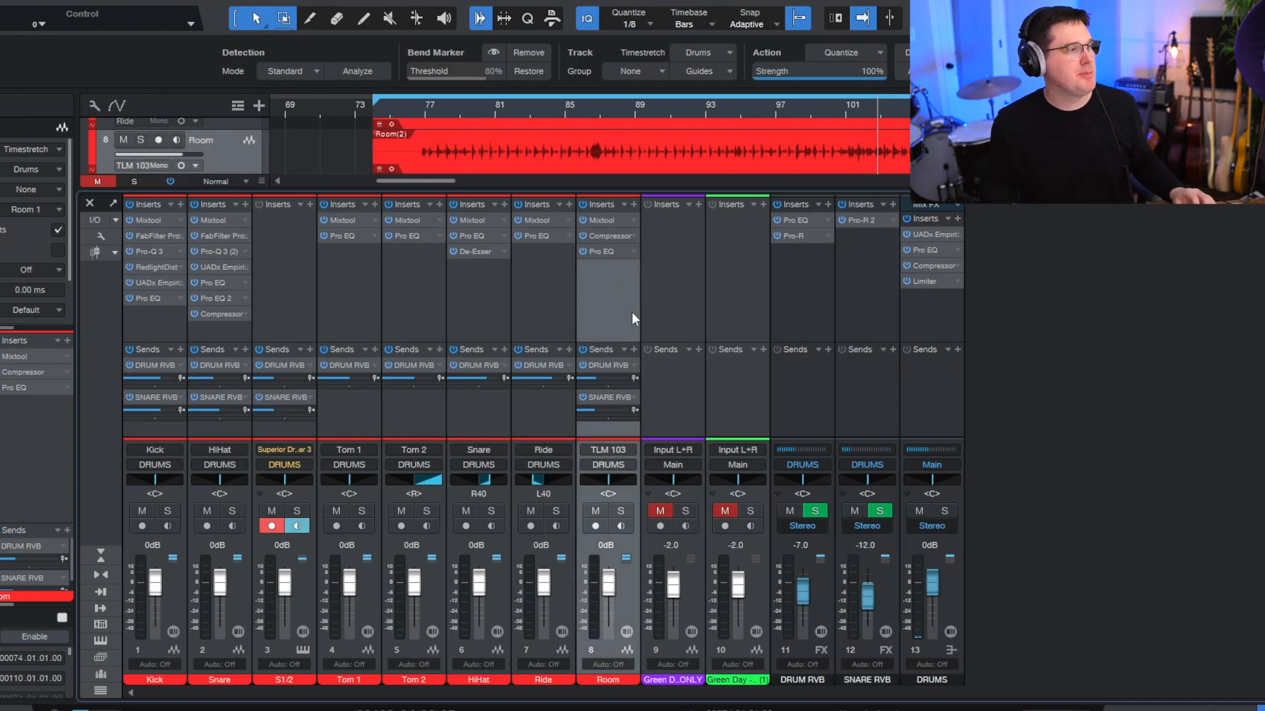
left_click(137, 319)
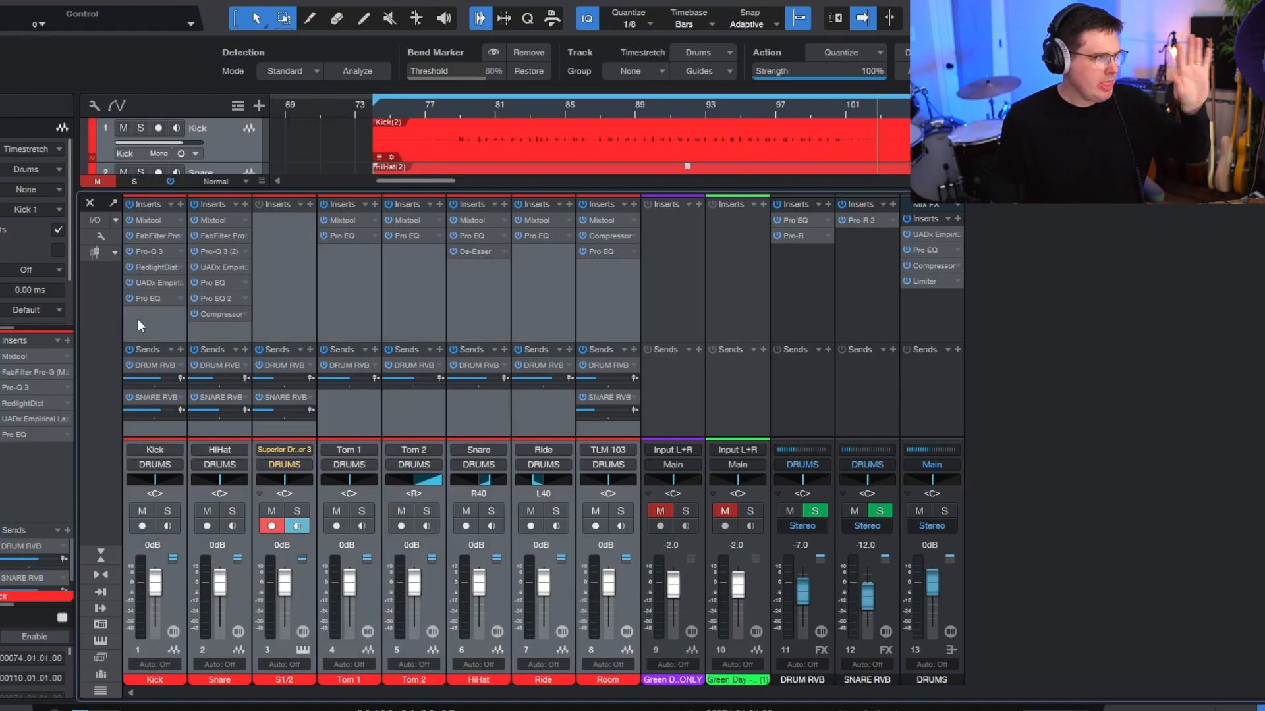
left_click(129, 204)
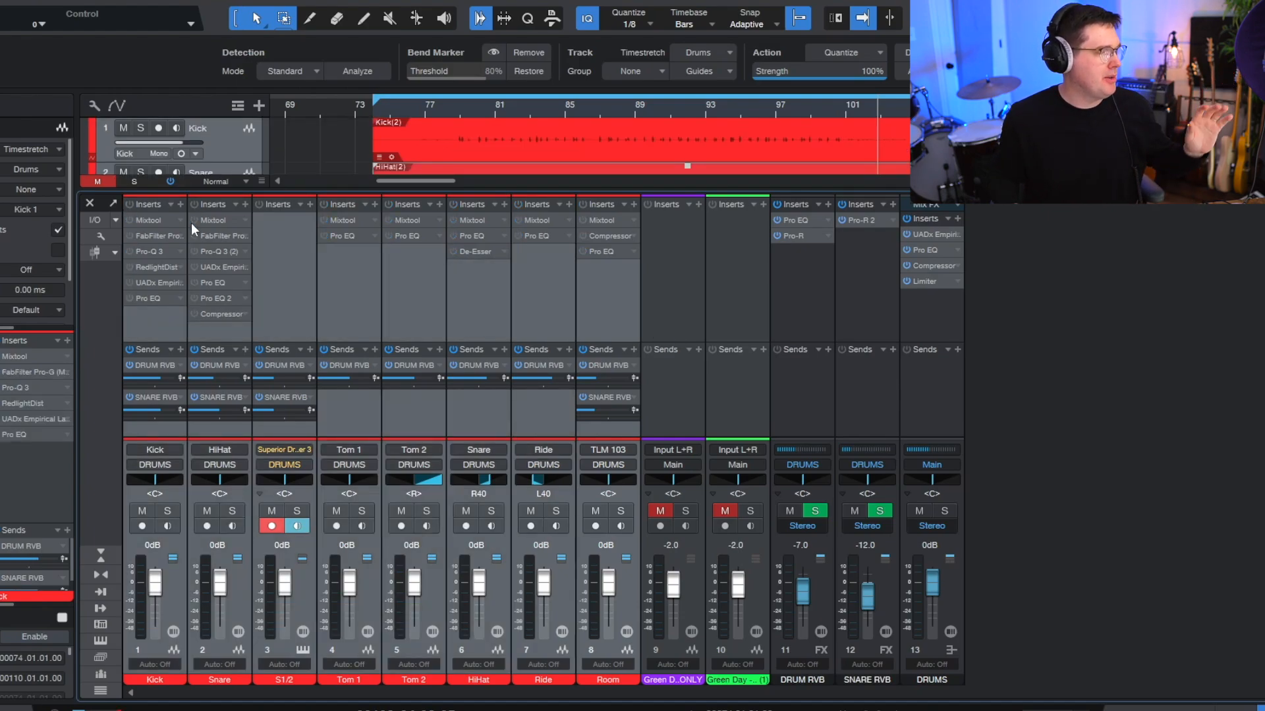
left_click(817, 293)
left_click(875, 314, "ctrl")
left_click(854, 511)
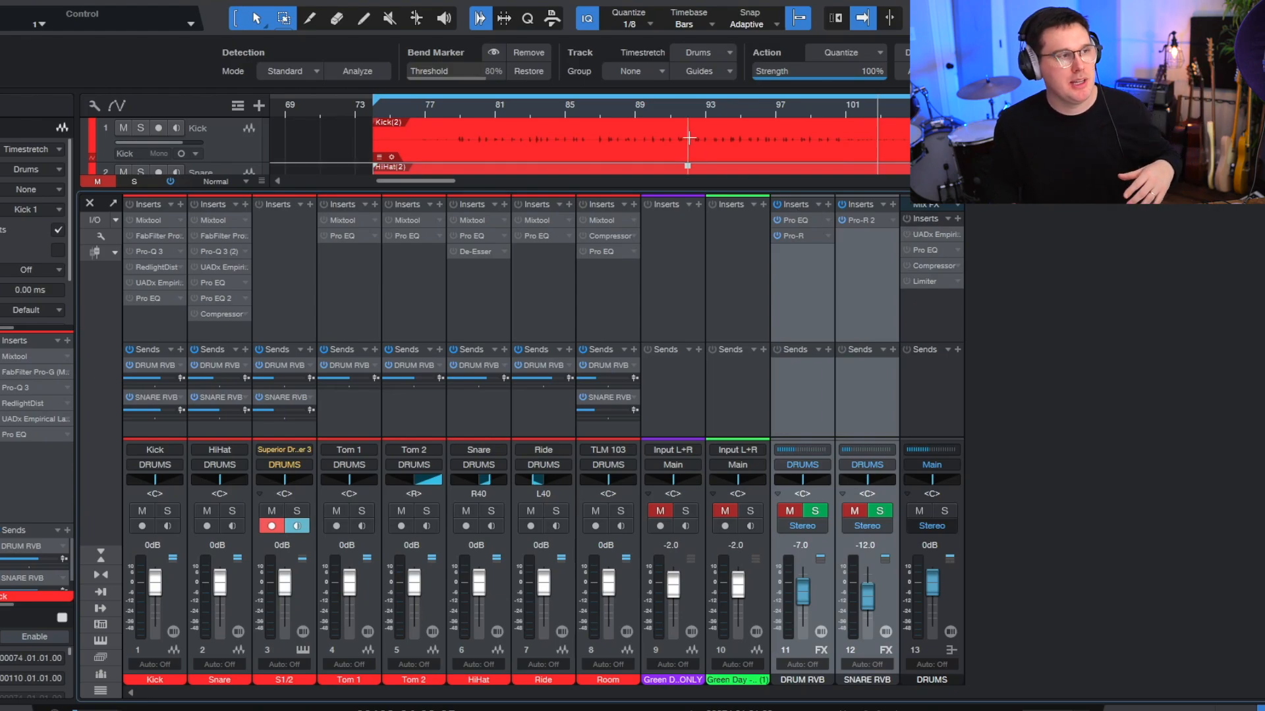
Step: Mute the S1/2 channel and listen to the unprocessed drums from around bar 79
left_click(456, 107)
left_click(272, 511)
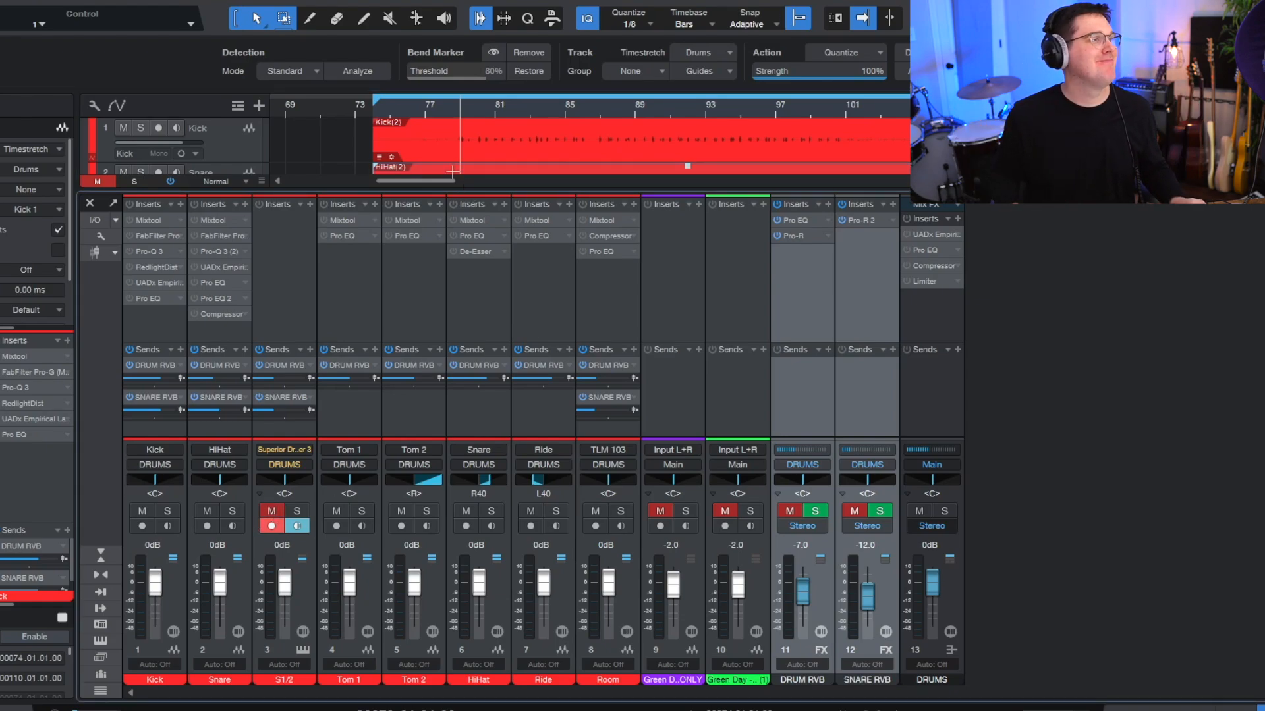
key("space")
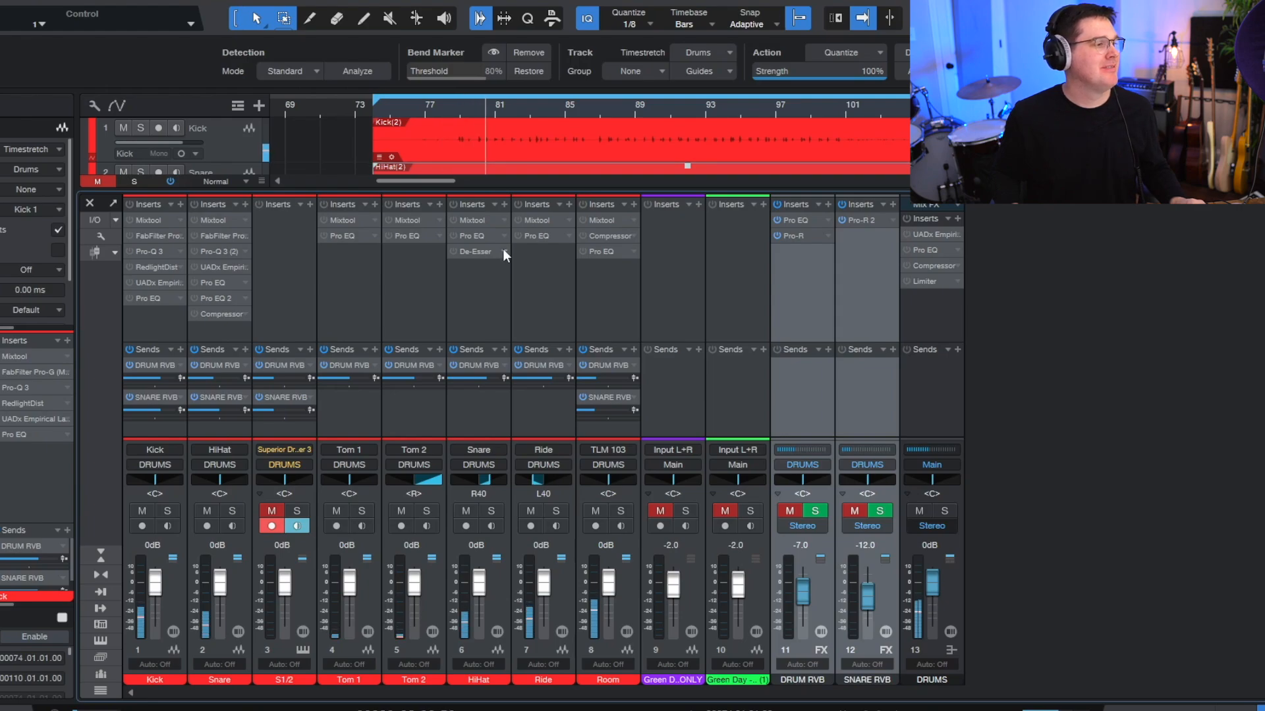
scroll(469, 159, "down", 1)
scroll(469, 153, "down", 3)
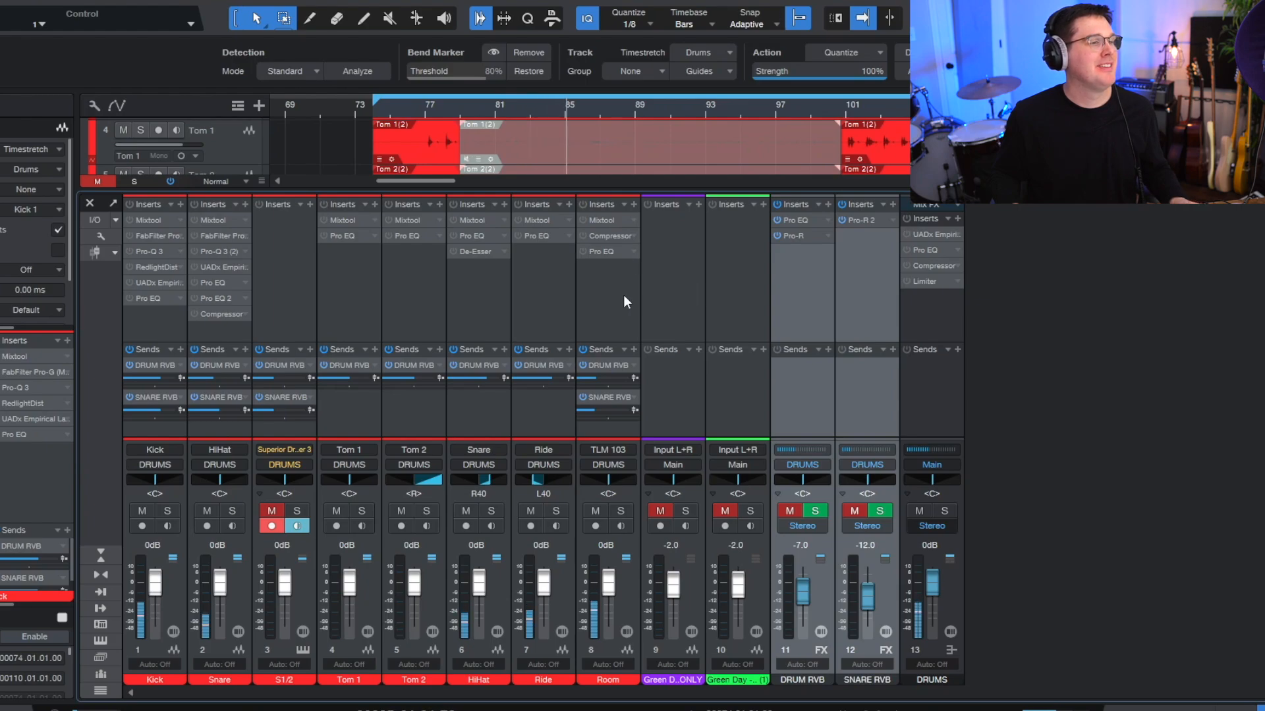
Step: Re-enable all inserts on the drum channels and the DRUMS bus, and unmute DRUM RVB and SNARE RVB
left_click(915, 323)
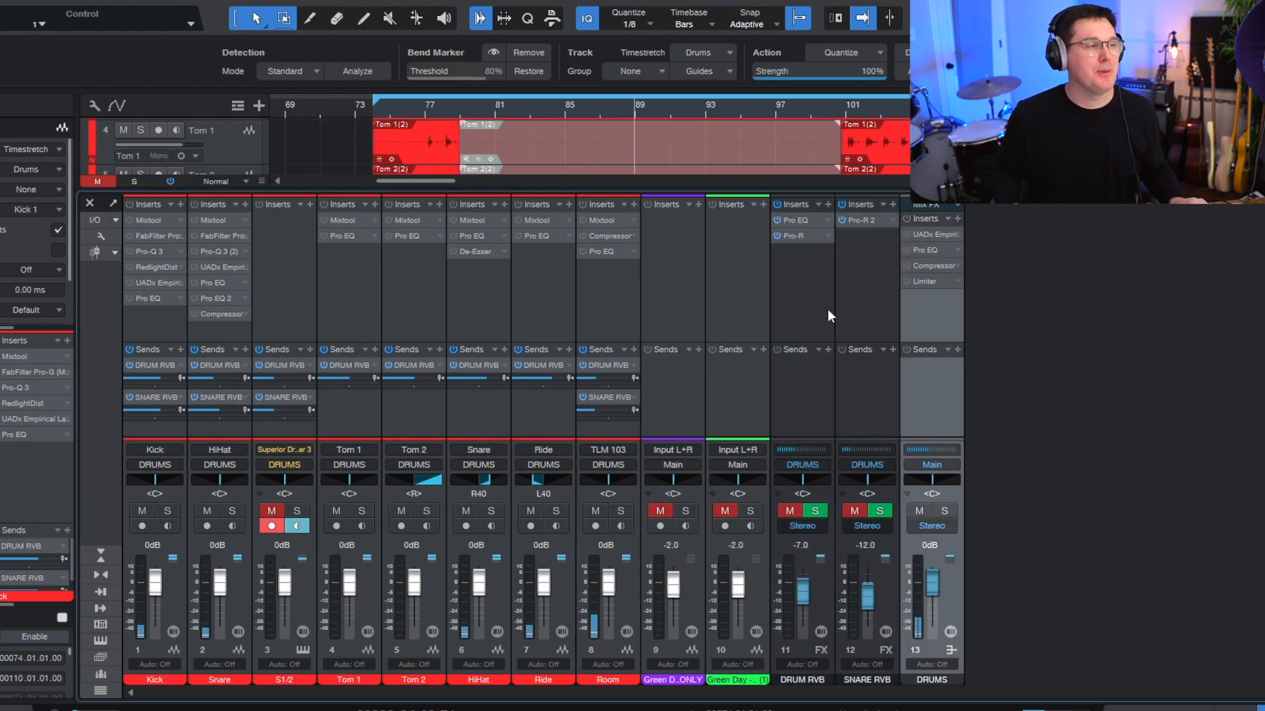
left_click(141, 334)
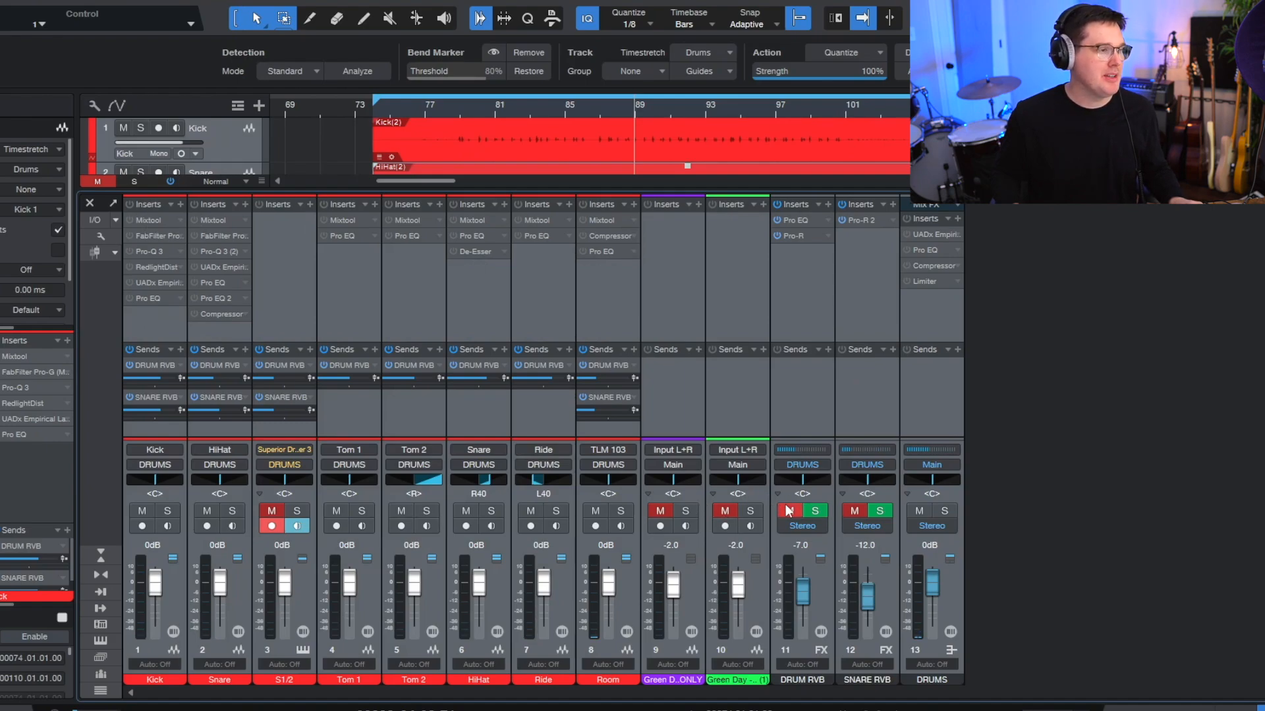
left_click(130, 206, "alt")
left_click(823, 324)
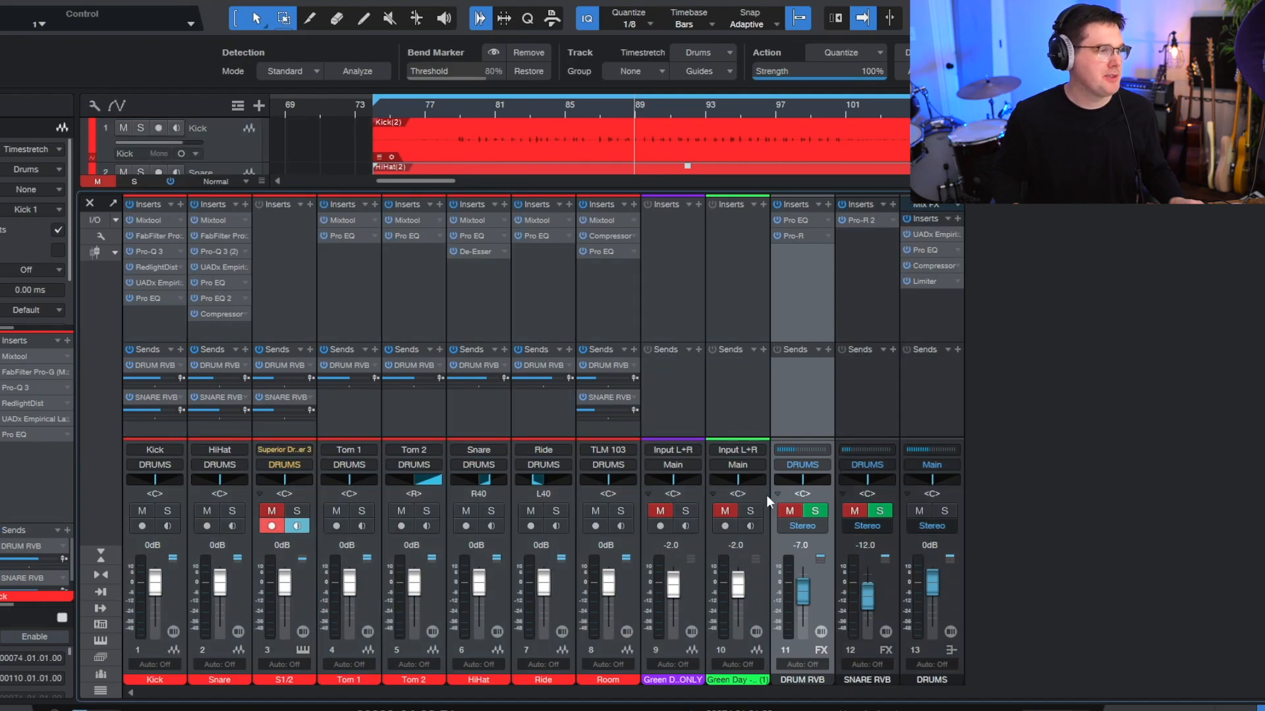
Step: Play the fully processed drums from around bar 77 for comparison, zooming the timeline out, and stop playback
left_click(435, 104)
key("space")
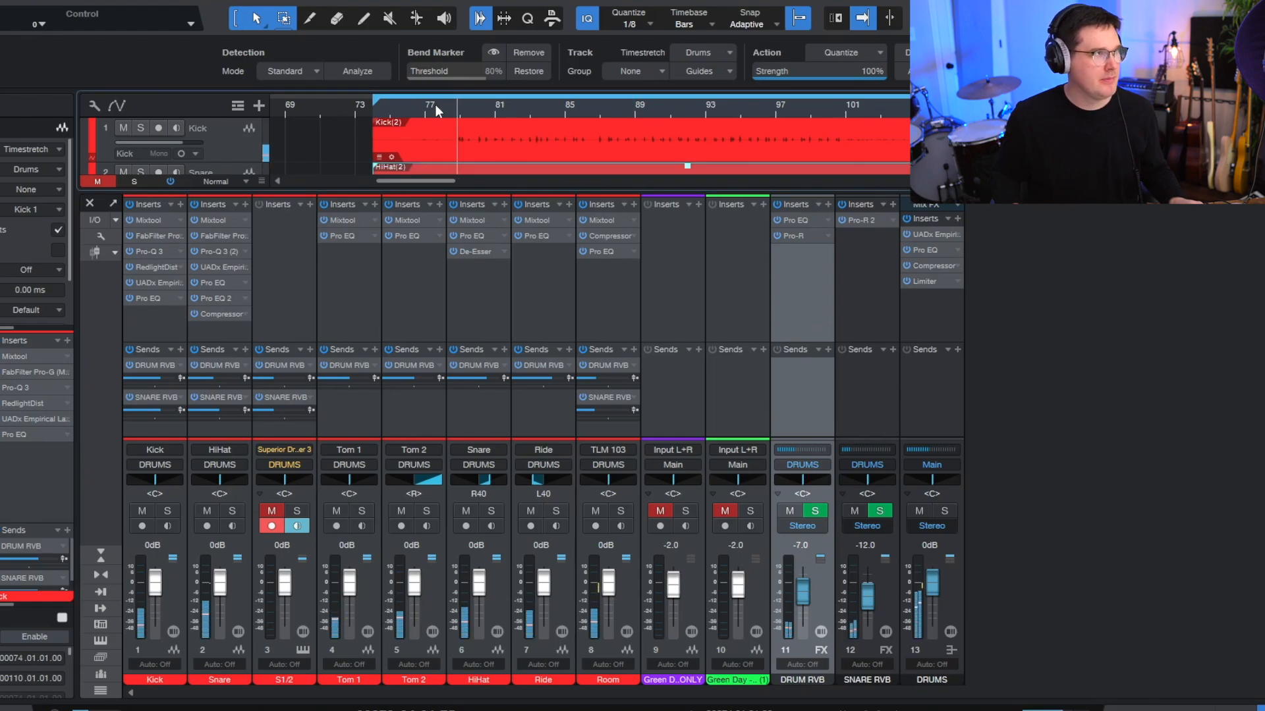
left_click_drag(434, 104, 403, 86)
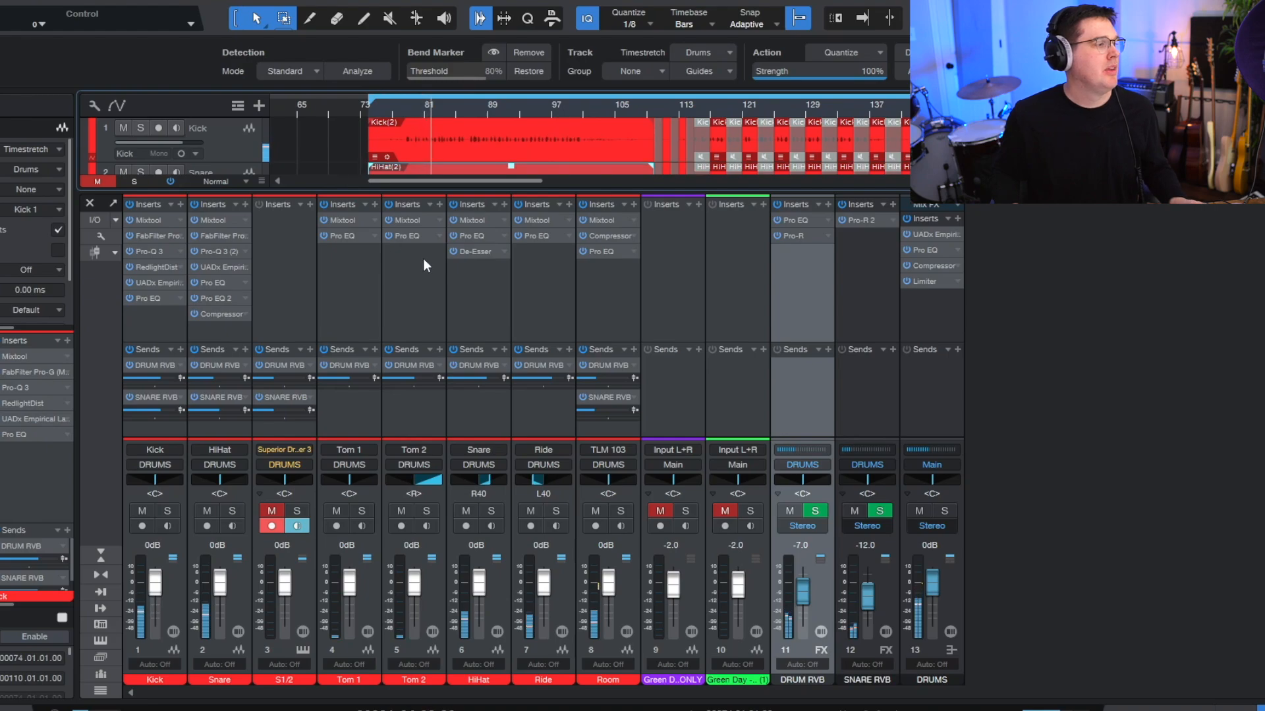
key("f")
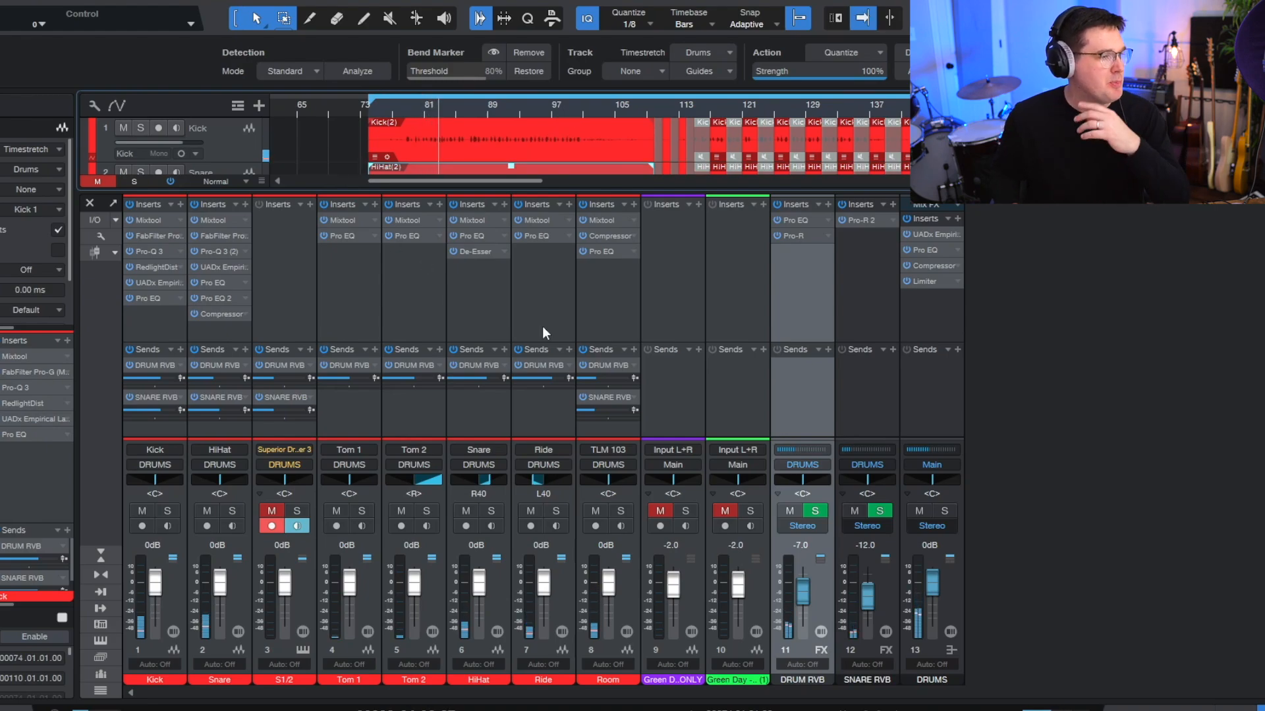
Step: Review the Mixtool and Compressor settings on the Room channel, and solo the channel
left_click(600, 220)
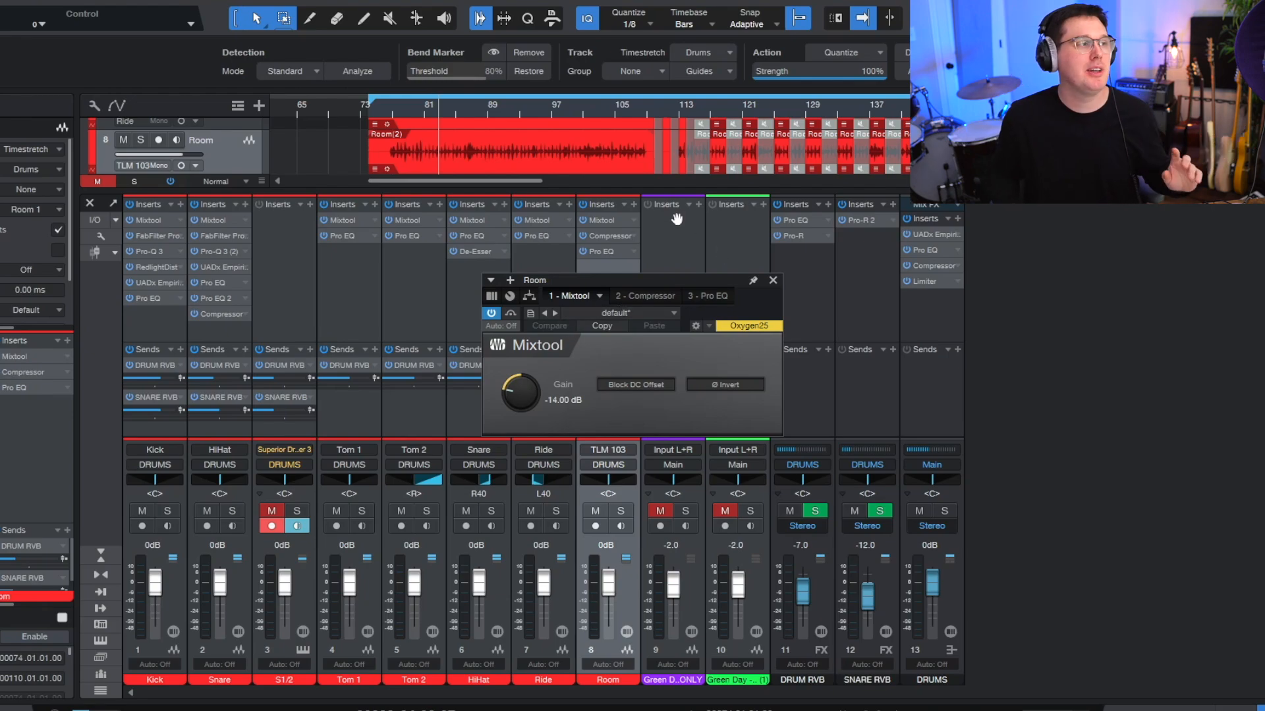
left_click(655, 297)
left_click_drag(674, 279, 894, 285)
key("s")
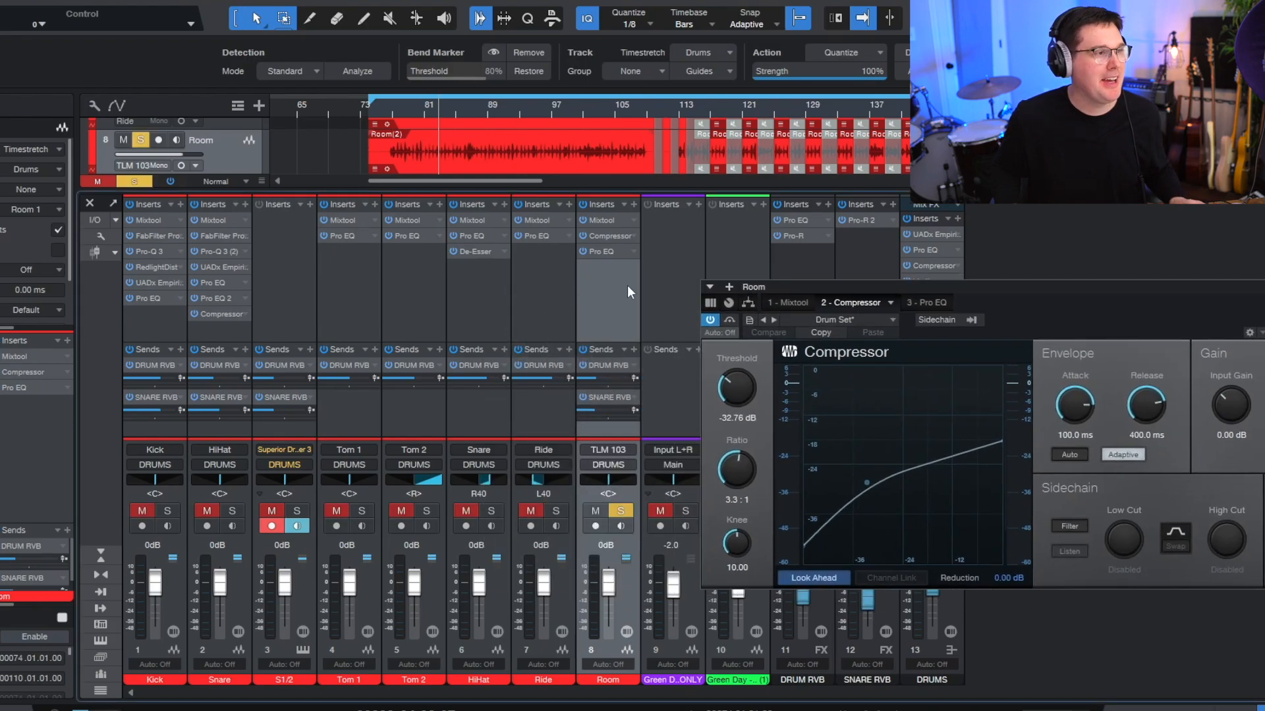
left_click_drag(947, 286, 897, 286)
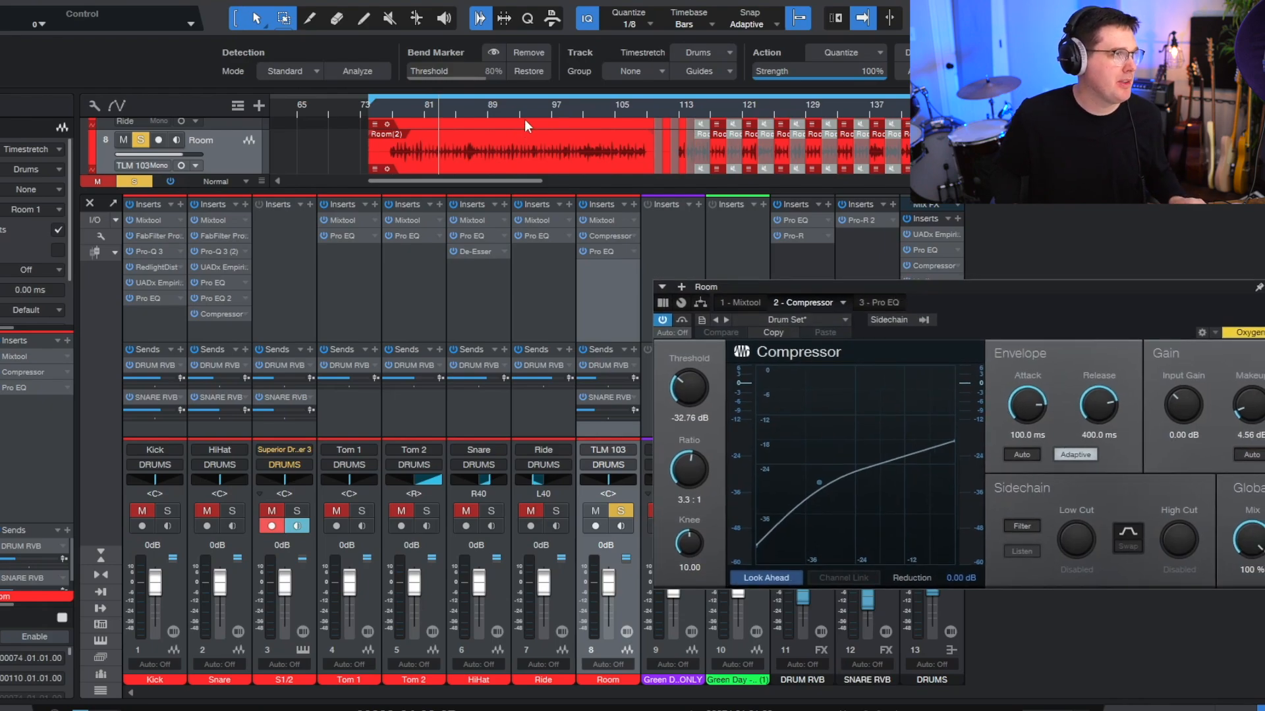
Step: Play the soloed Room channel from around bar 90, comparing it with its Compressor bypassed and re-enabled
left_click(505, 112)
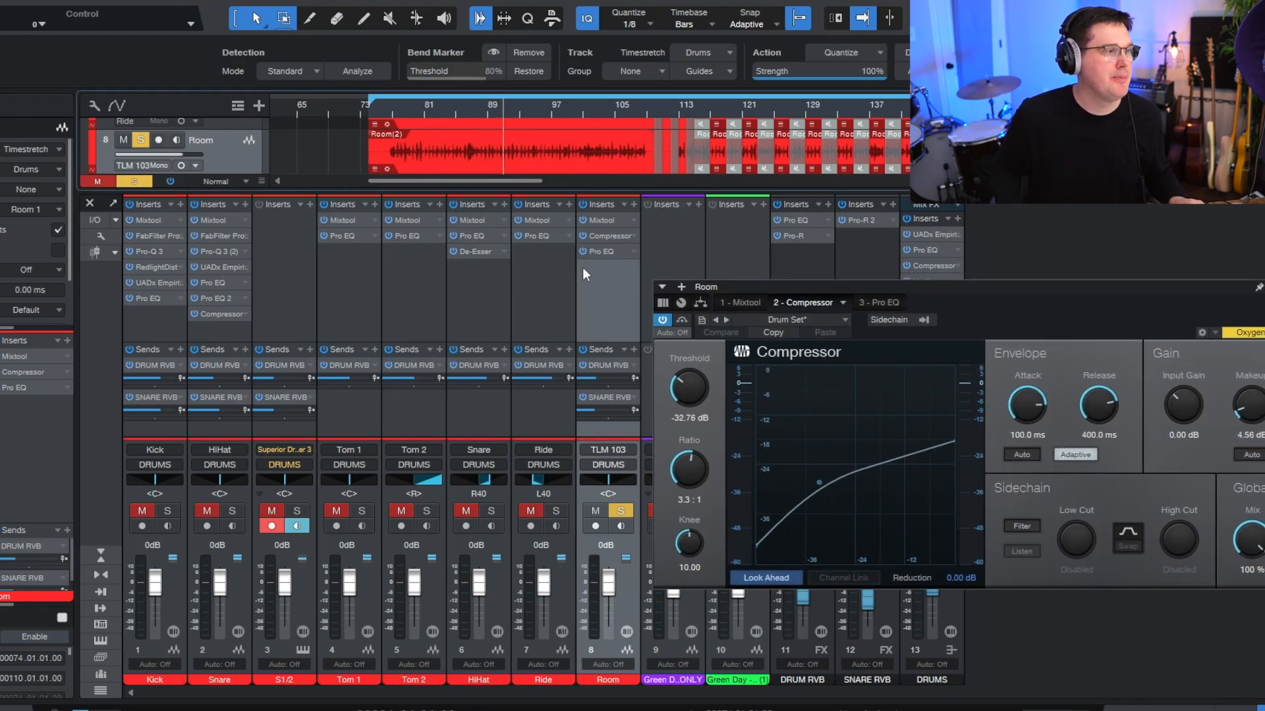
key("space")
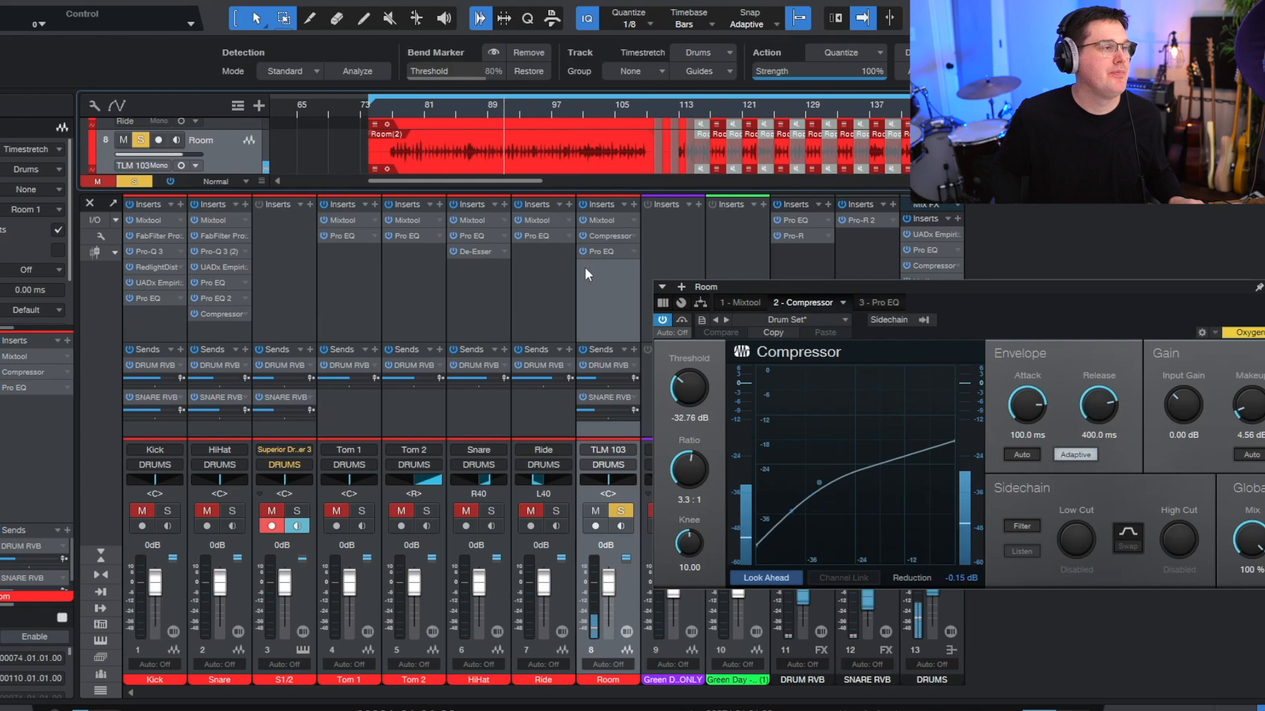
left_click(662, 321)
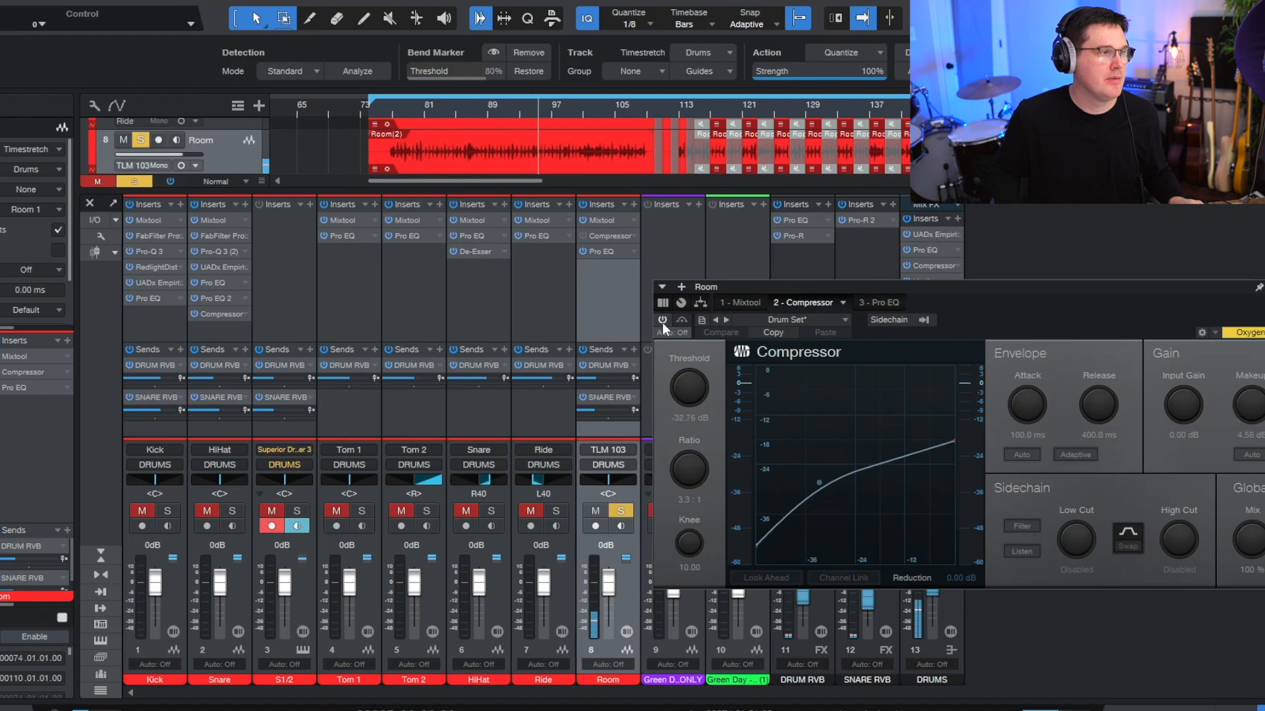
left_click(662, 321)
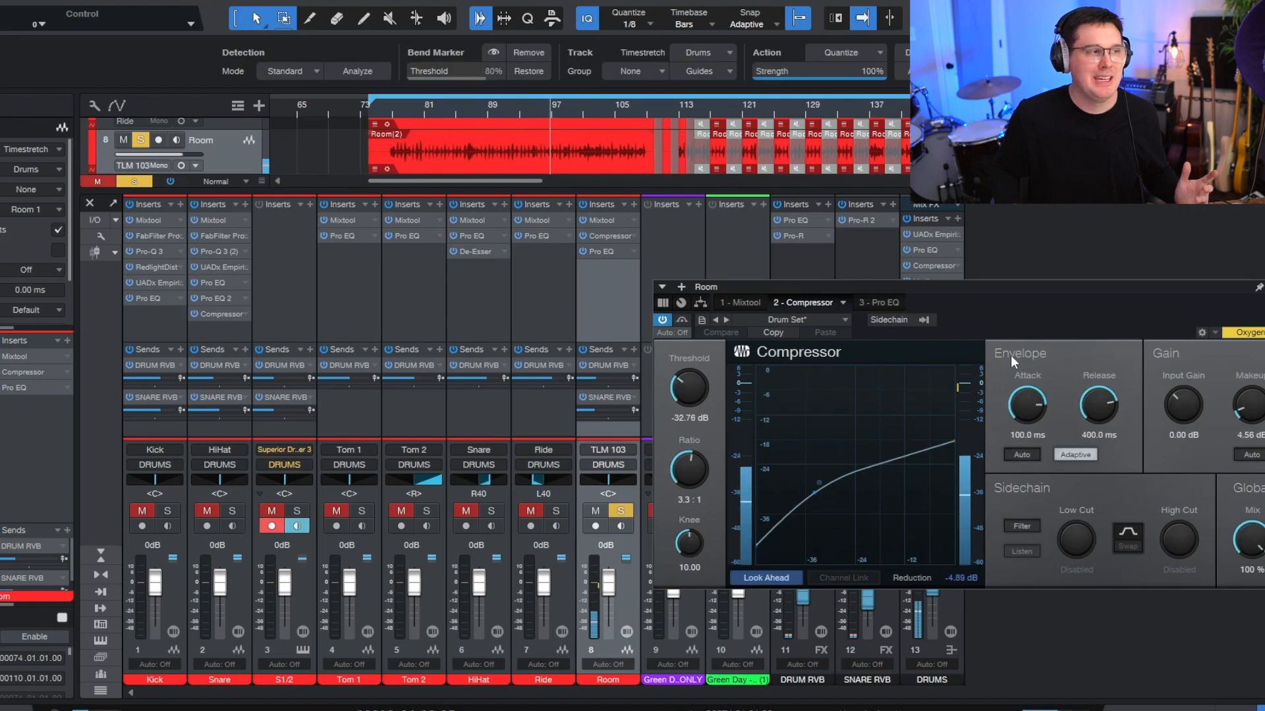
Step: Play the soloed Room channel with its Pro EQ bypassed and re-enabled for comparison, and unsolo the channel
left_click(880, 303)
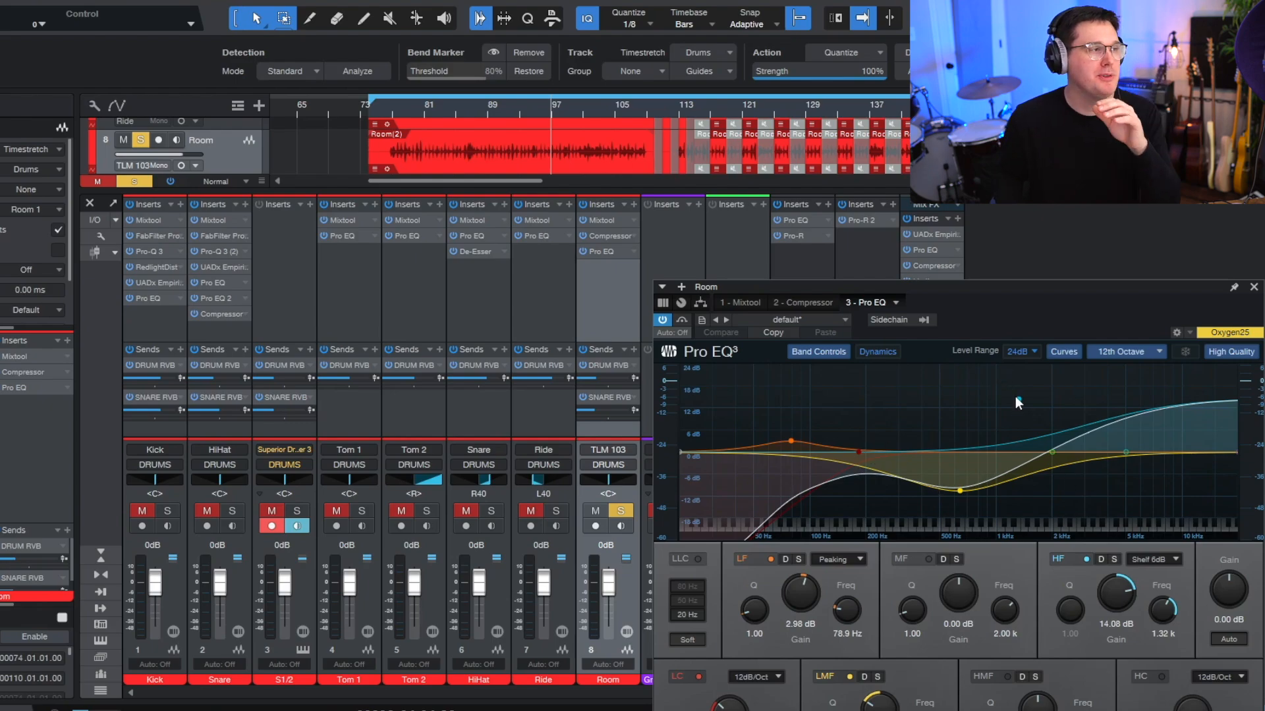
left_click(660, 320)
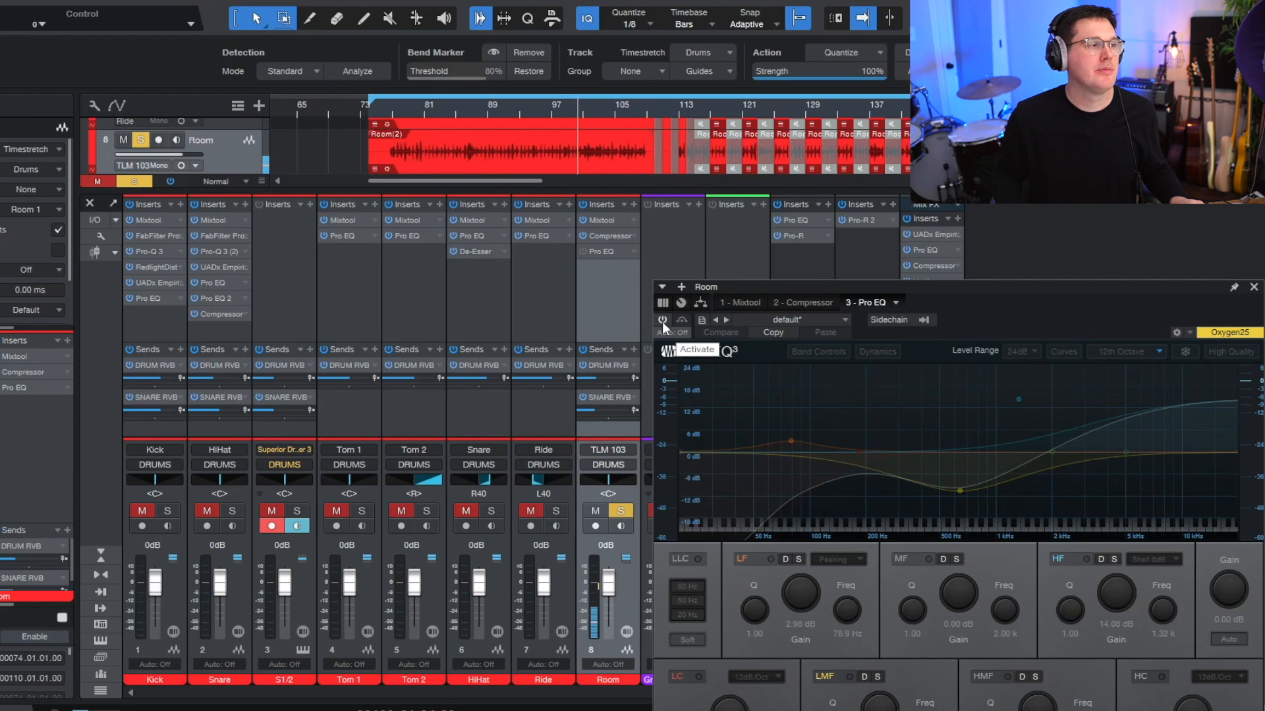
left_click(662, 321)
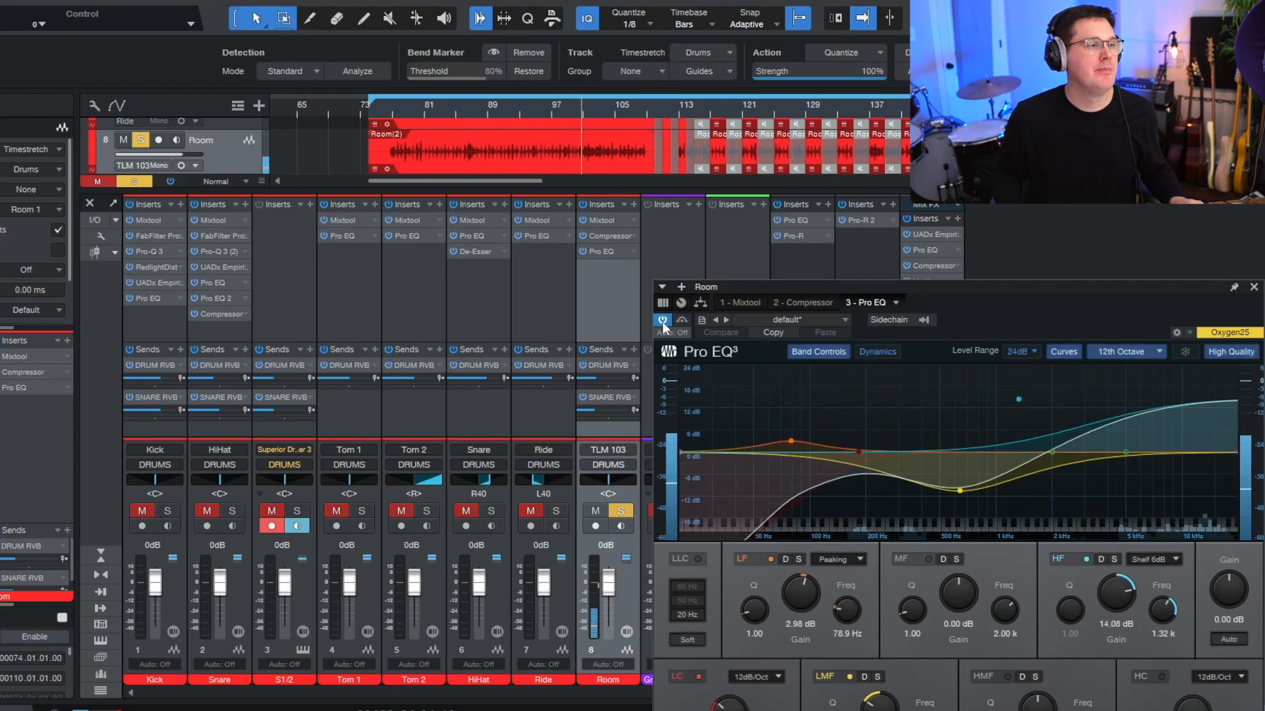
left_click(559, 102)
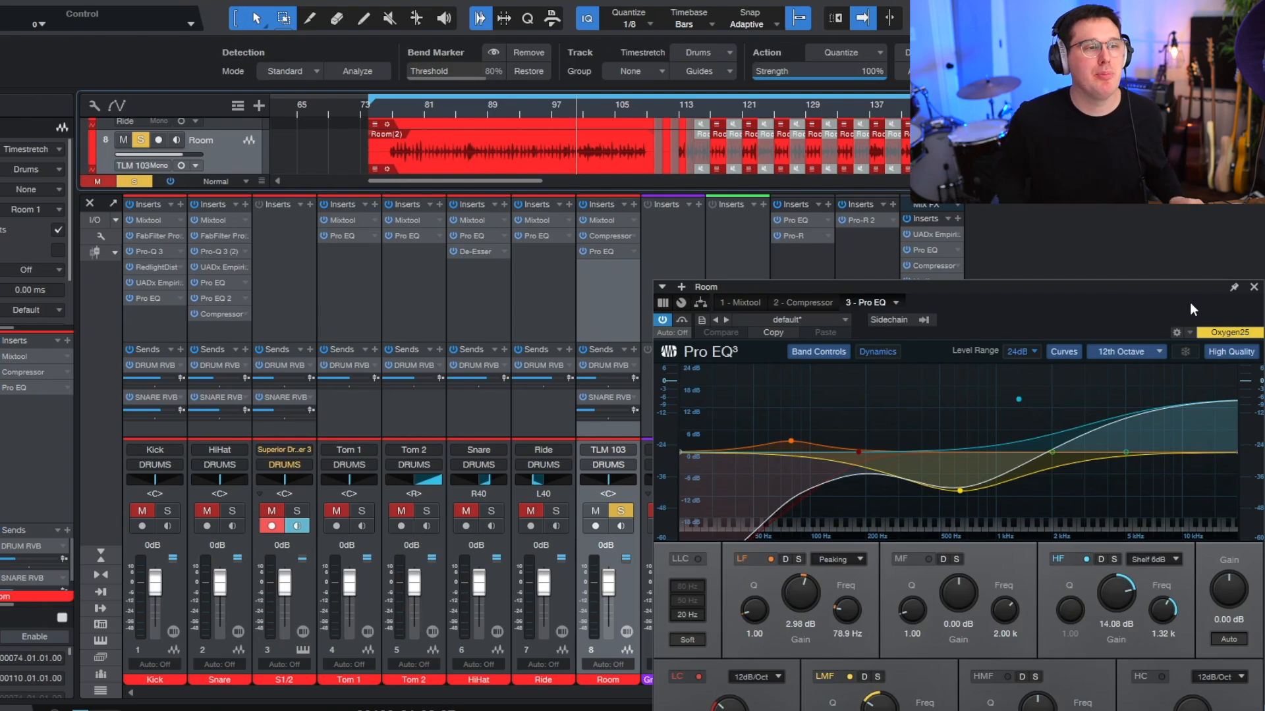
left_click(1254, 288)
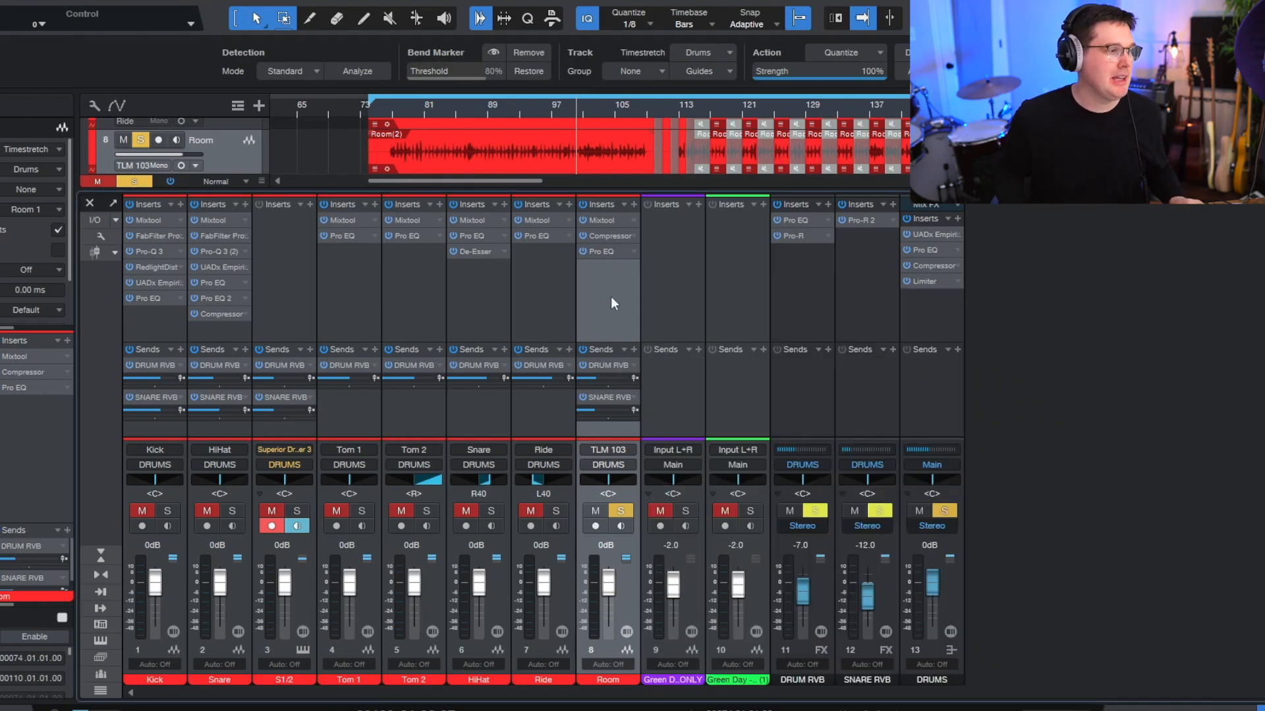
key("s")
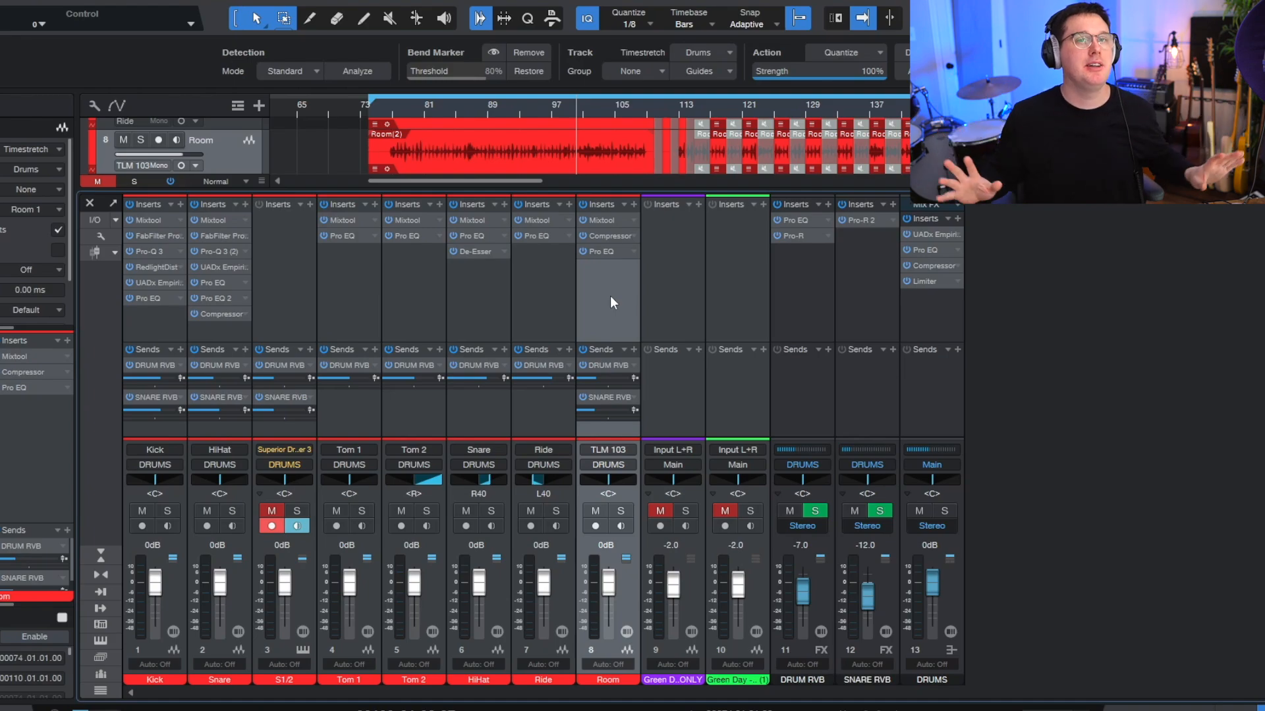
Step: Solo the Ride channel and review its Pro EQ settings
left_click(542, 274)
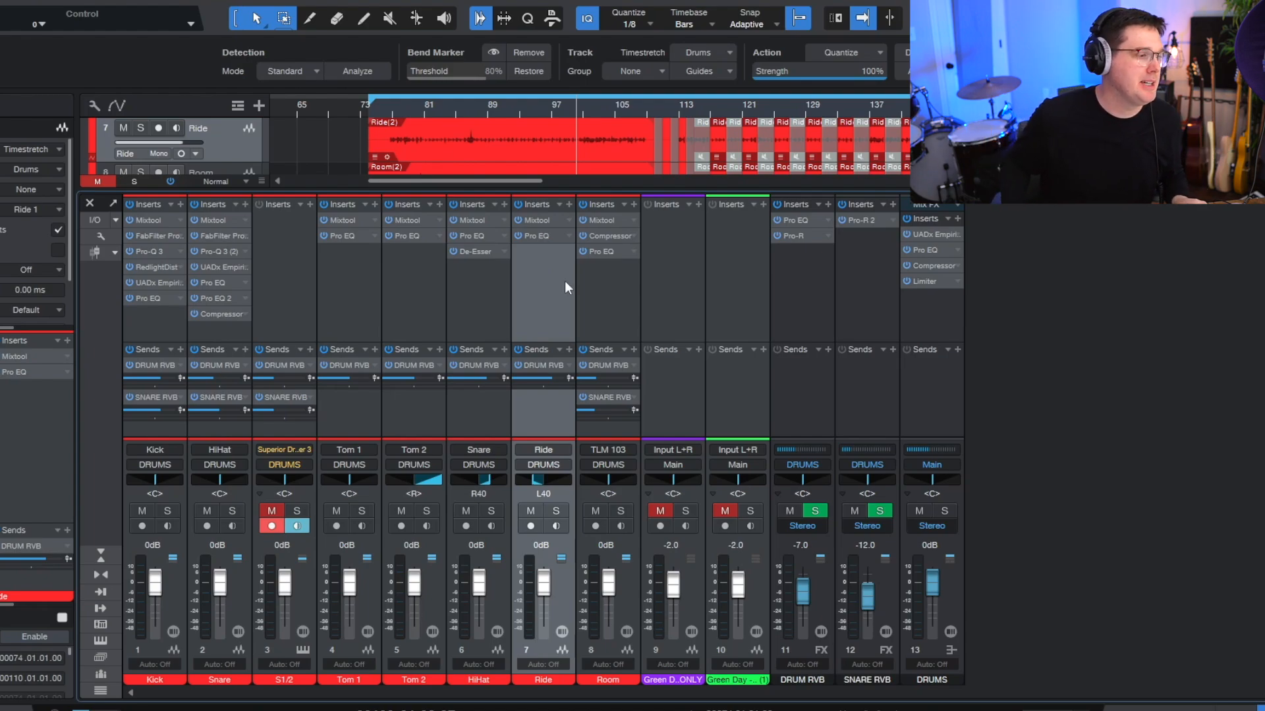
key("s")
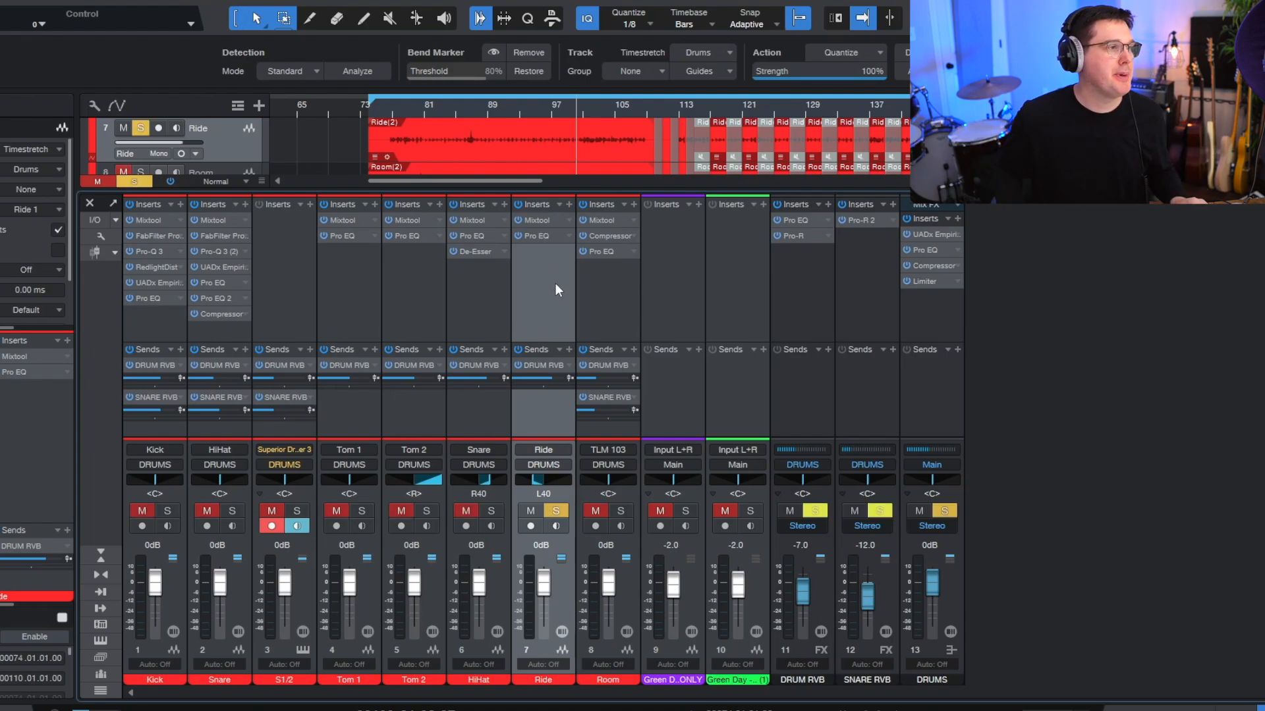
left_click(540, 237)
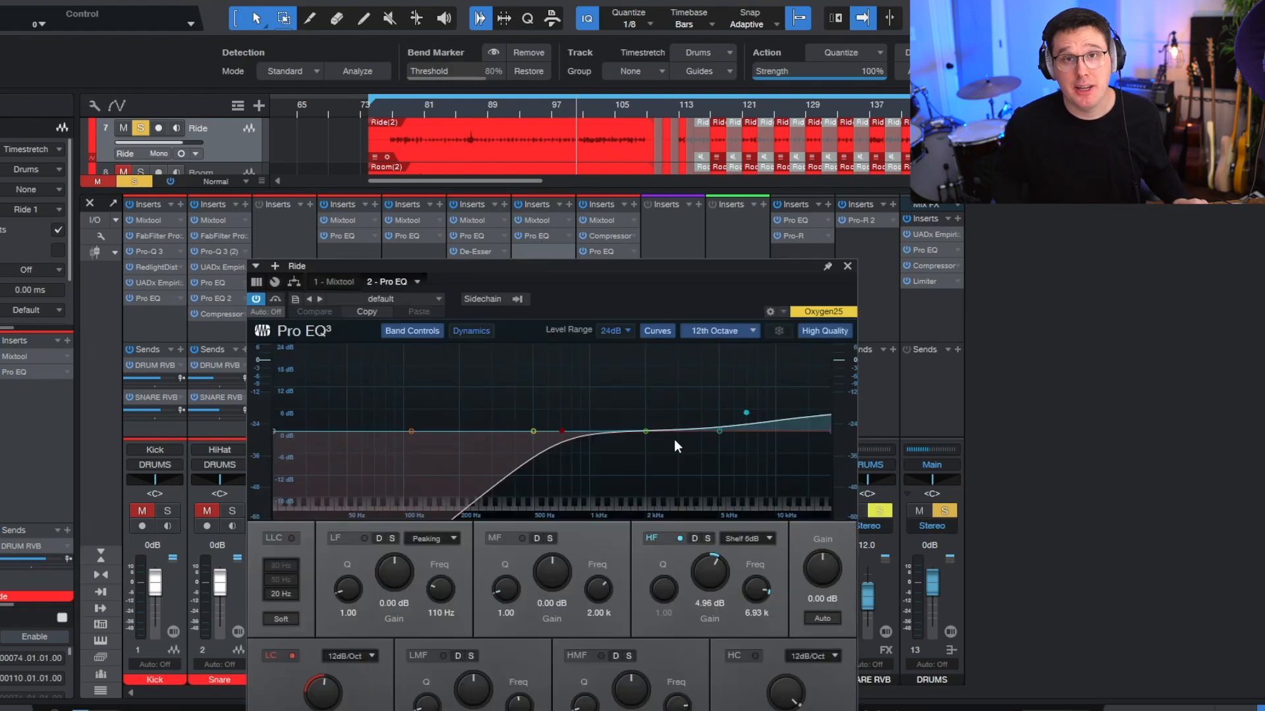
Step: Play the soloed Ride track from several positions, moving back to around bar 87, and stop playback
key("space")
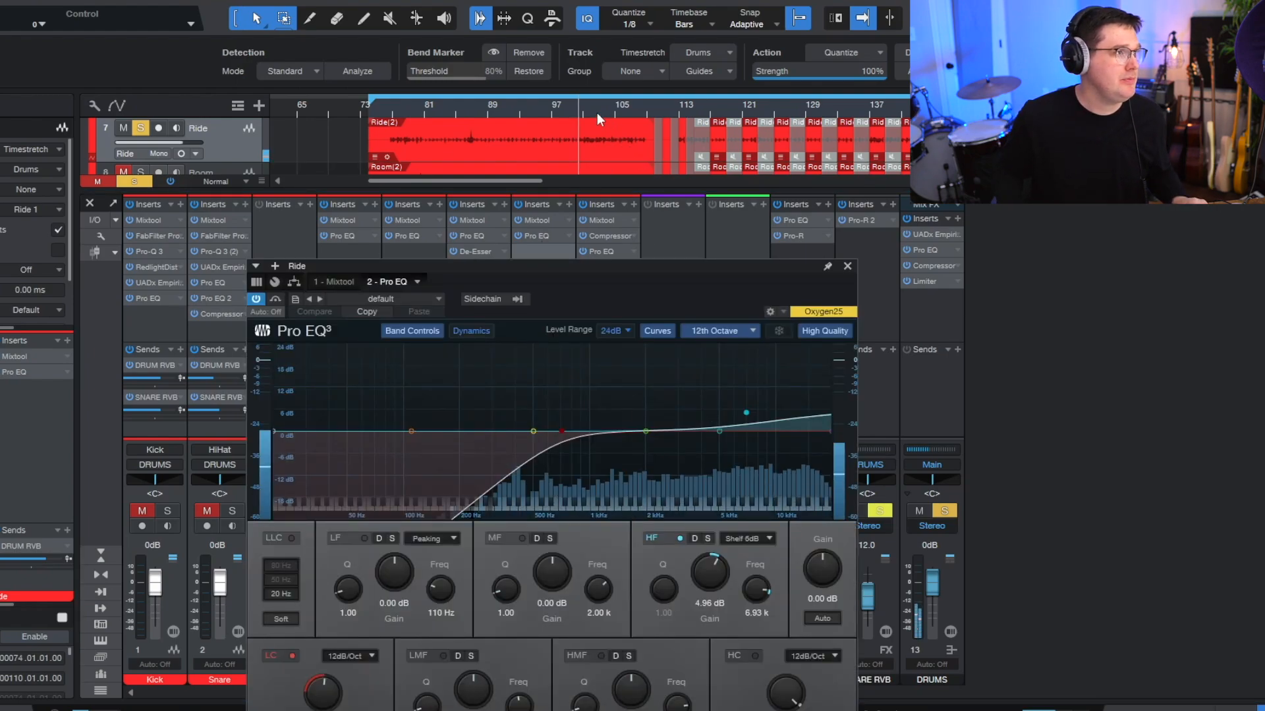
left_click_drag(598, 110, 614, 136)
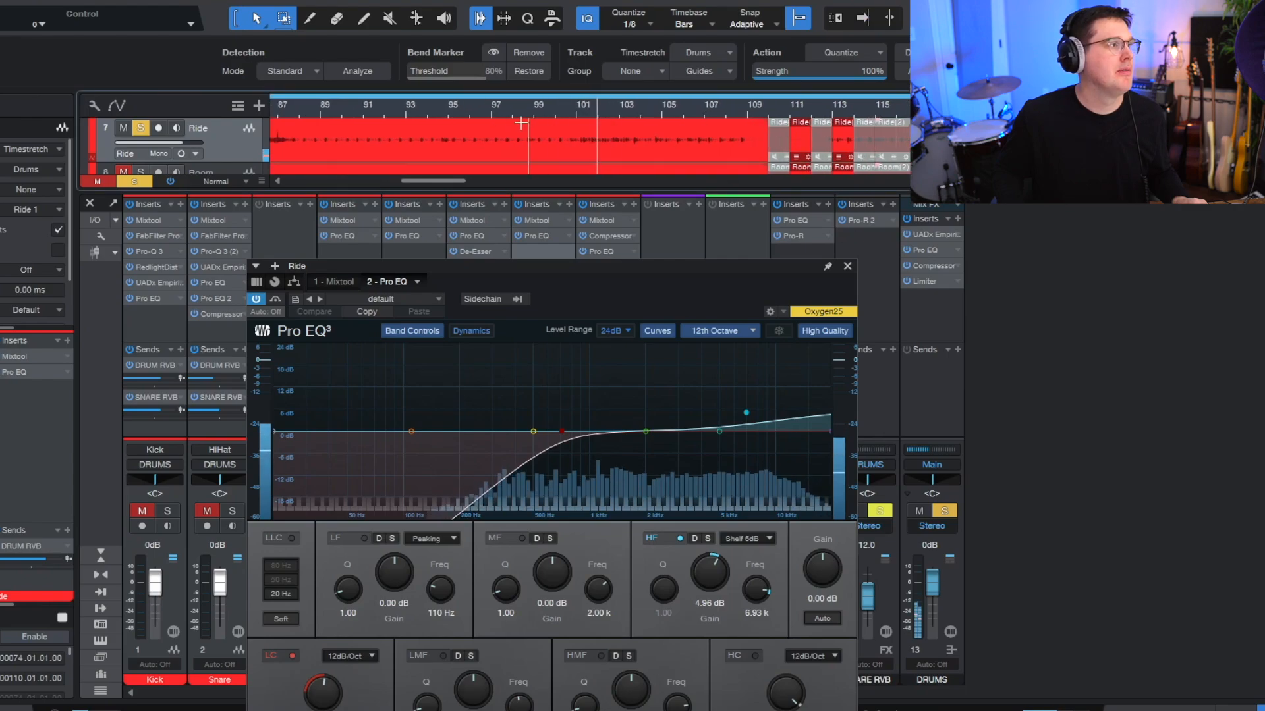
left_click(274, 111)
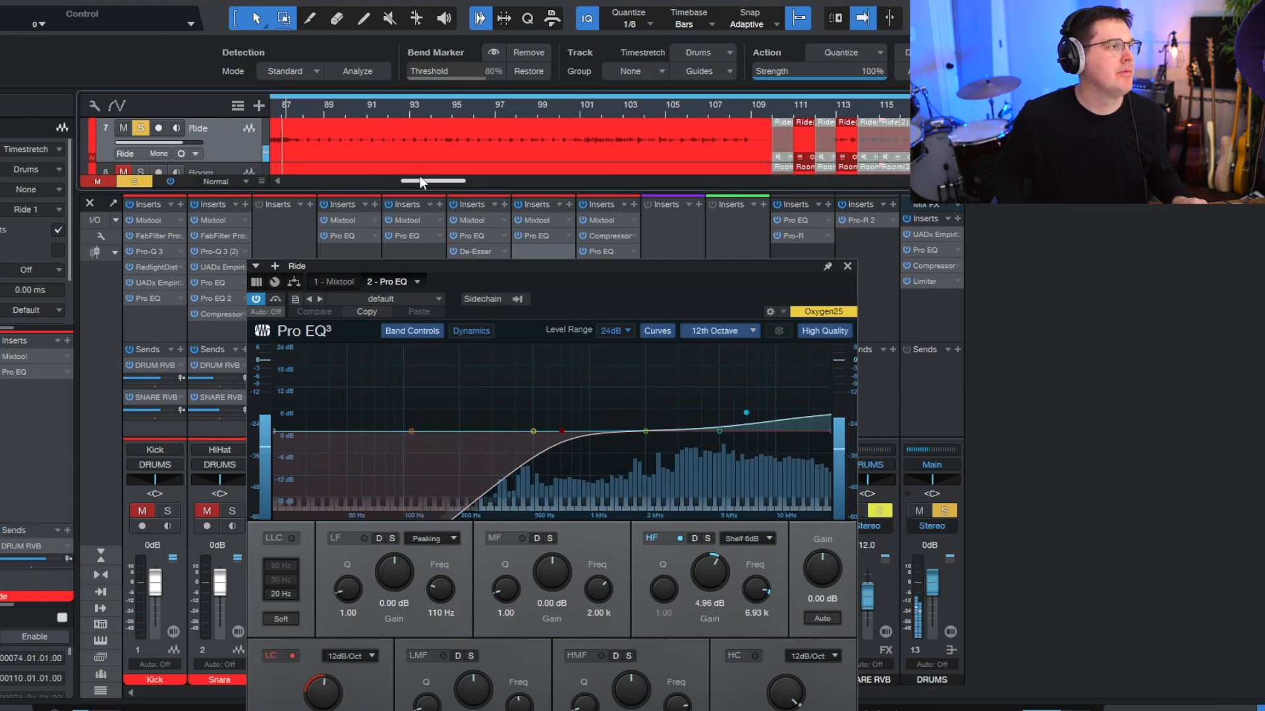
left_click_drag(420, 179, 401, 179)
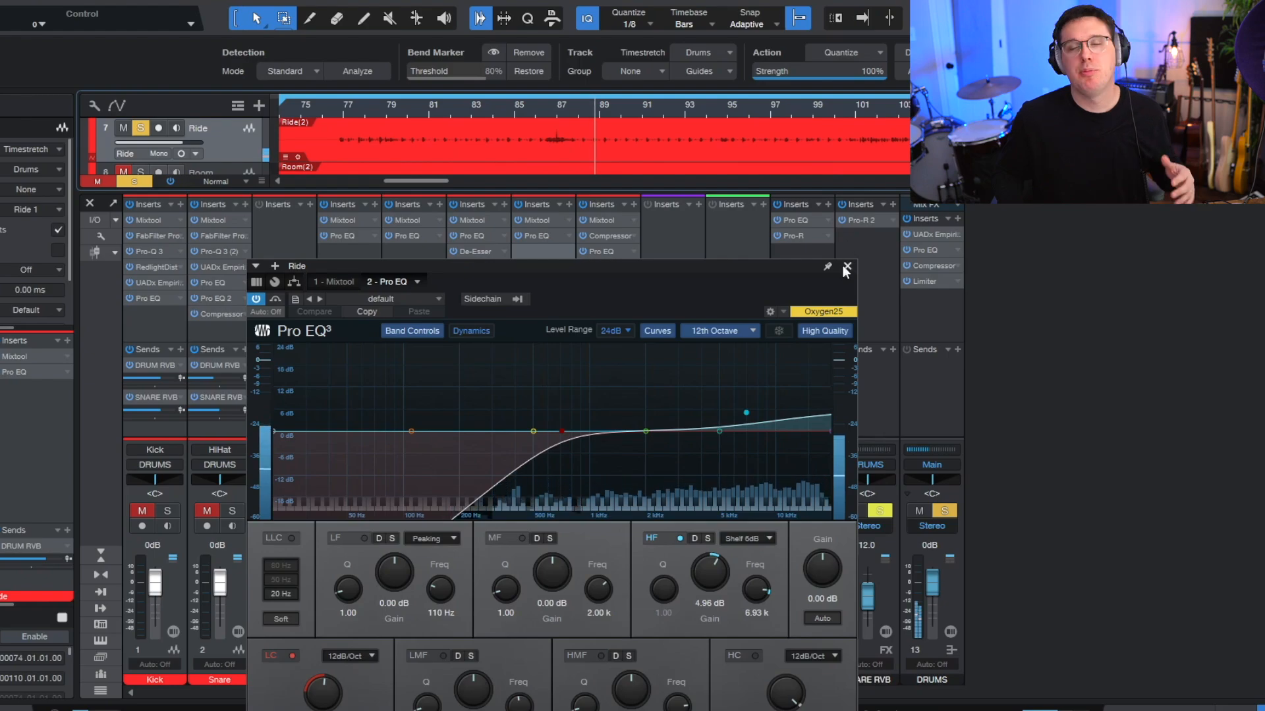
key("space")
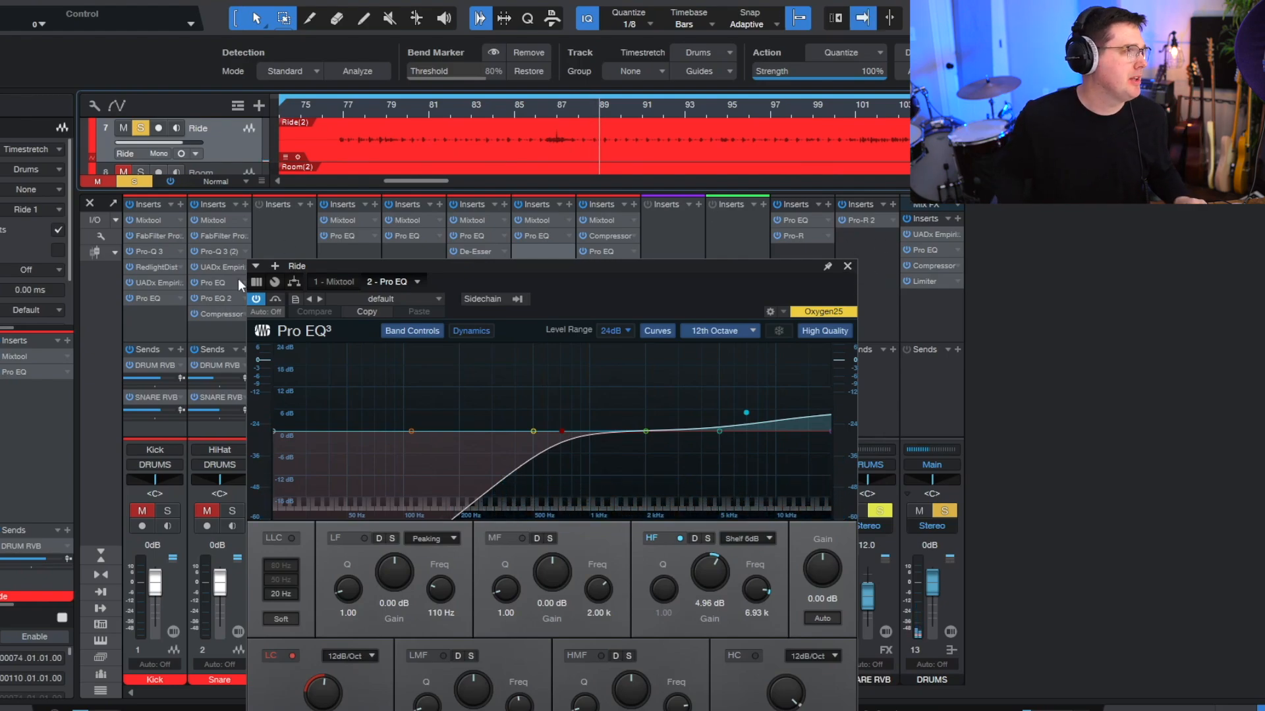
Step: Play the Ride from around bar 85, comparing it with its Pro EQ bypassed and re-enabled, and close the plug-in
left_click(256, 298)
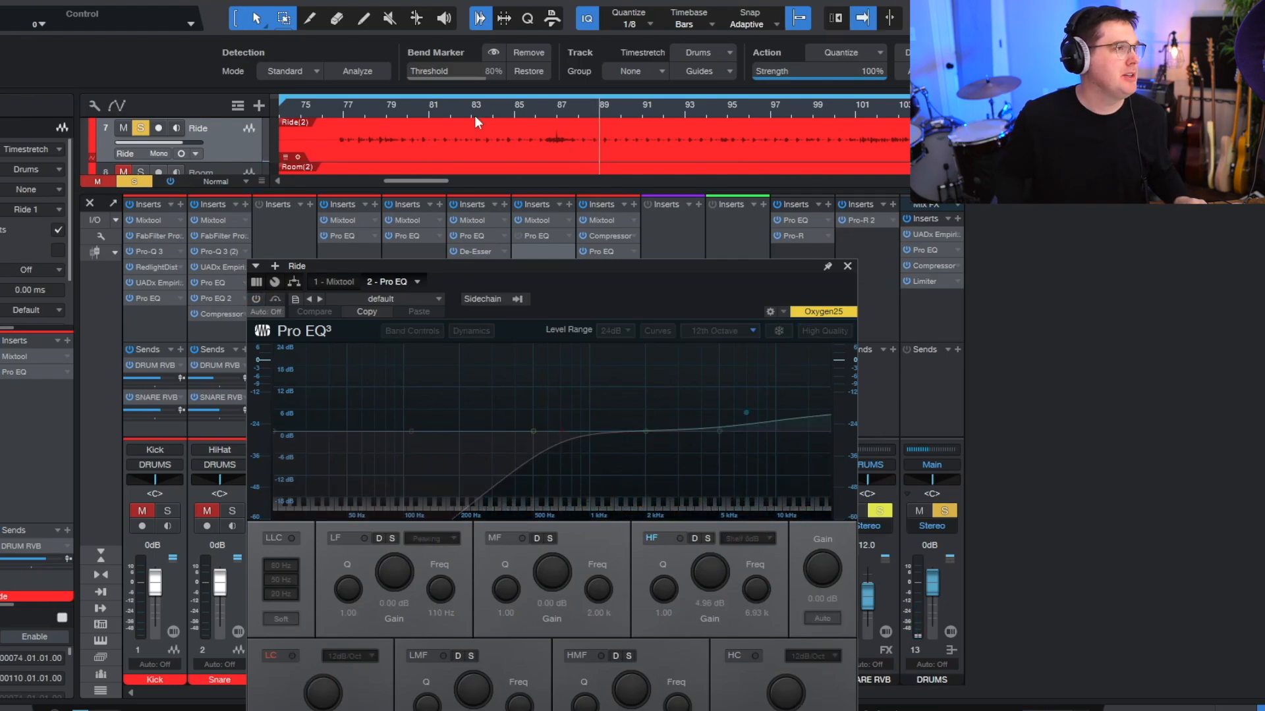
left_click(527, 111)
key("space")
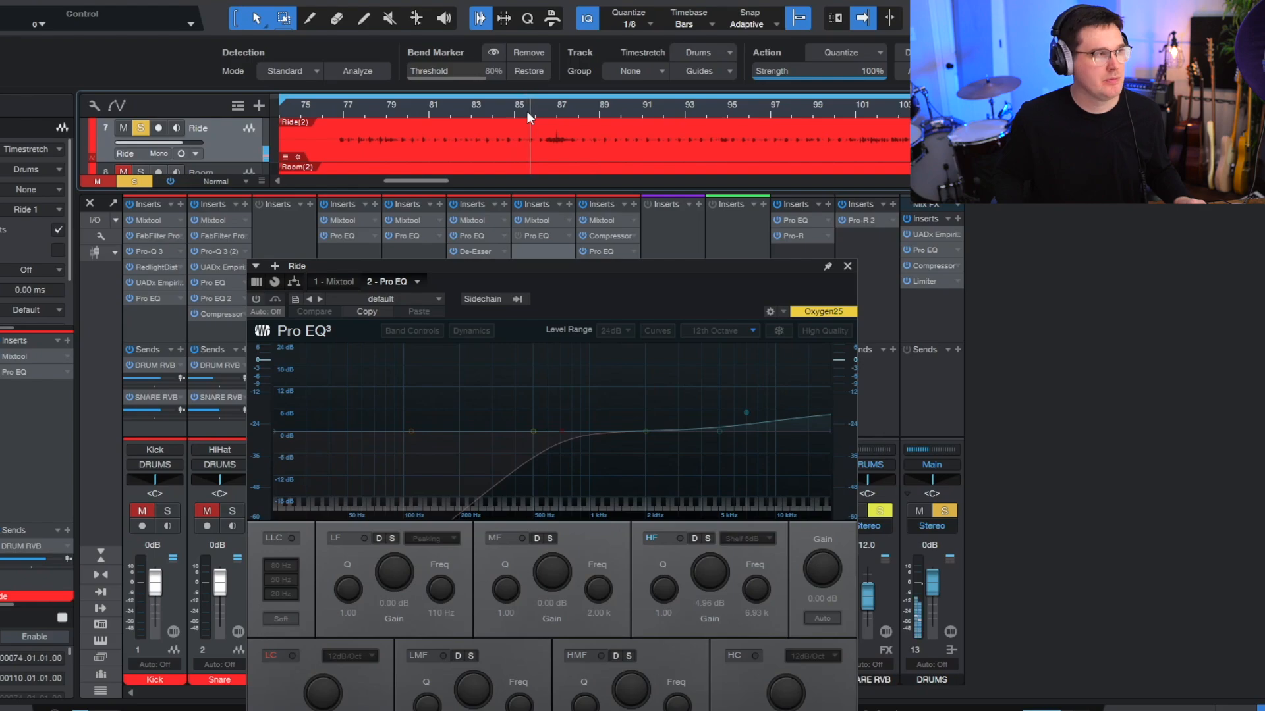
left_click(254, 299)
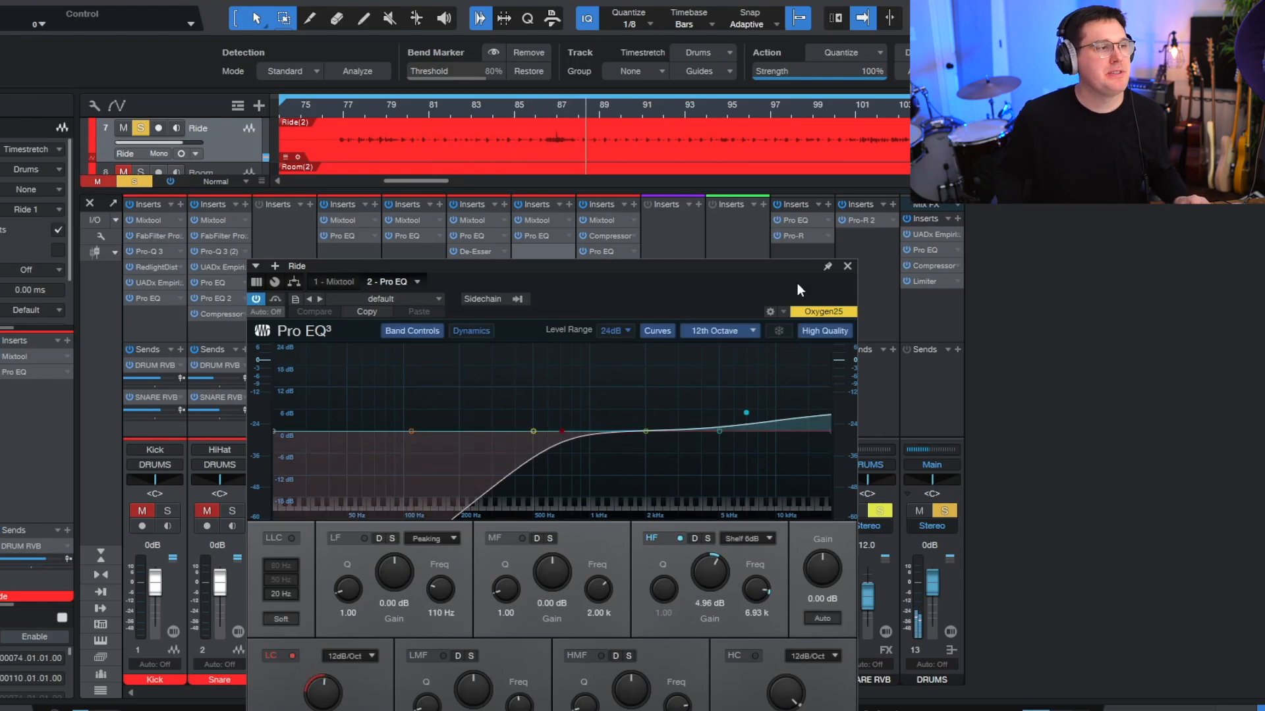
left_click(848, 266)
Step: Solo the HiHat channel instead of Ride, and review its Pro EQ and De-Esser settings
left_click(477, 290)
left_click(530, 295)
left_click(468, 308)
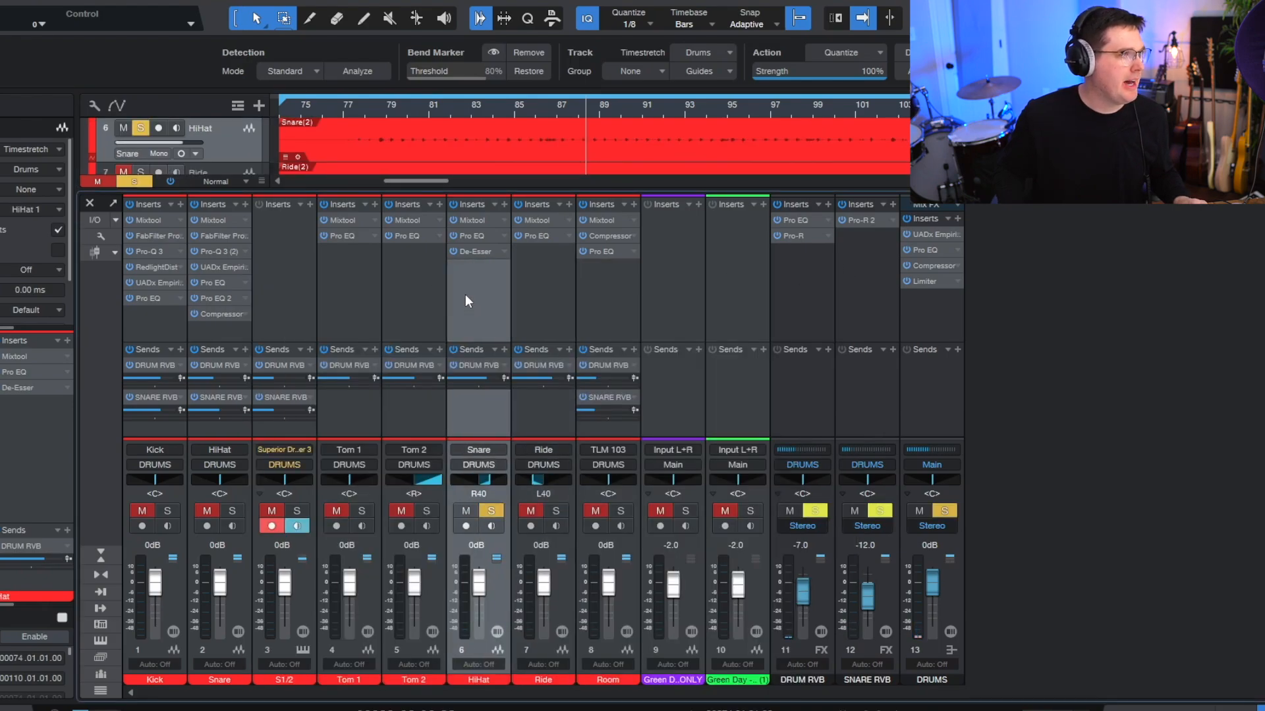
left_click(477, 236)
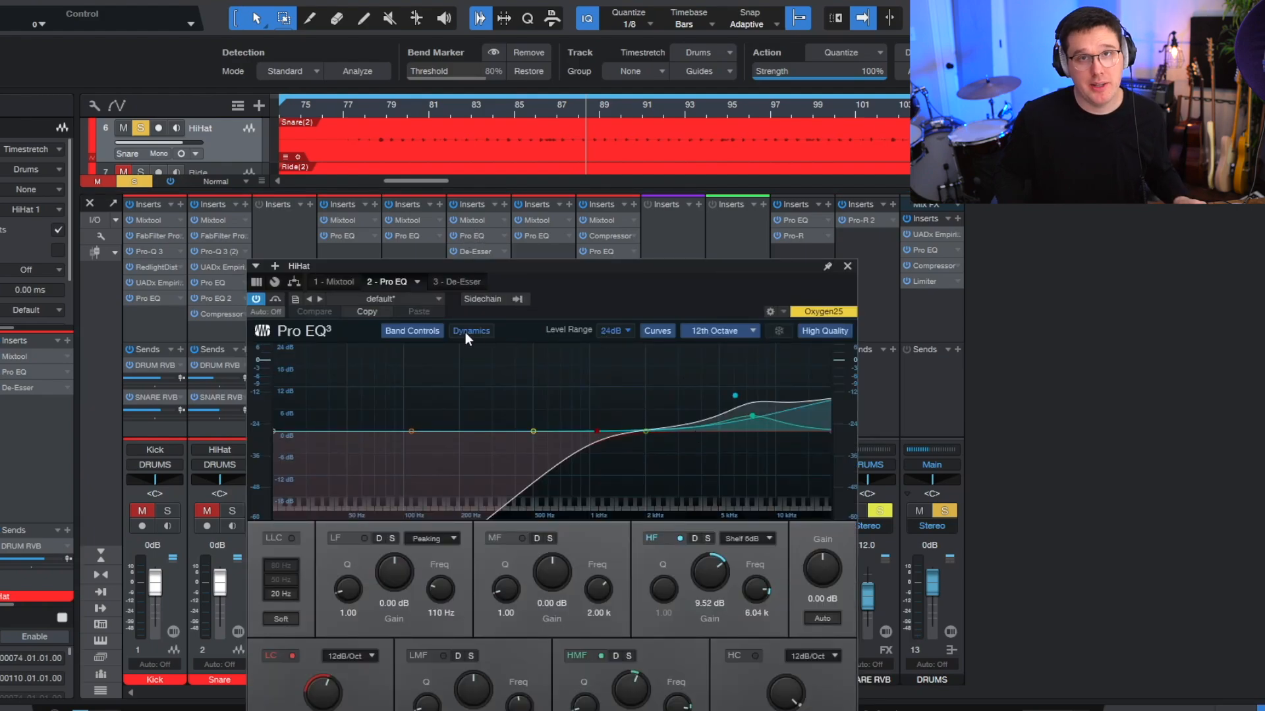
left_click(453, 284)
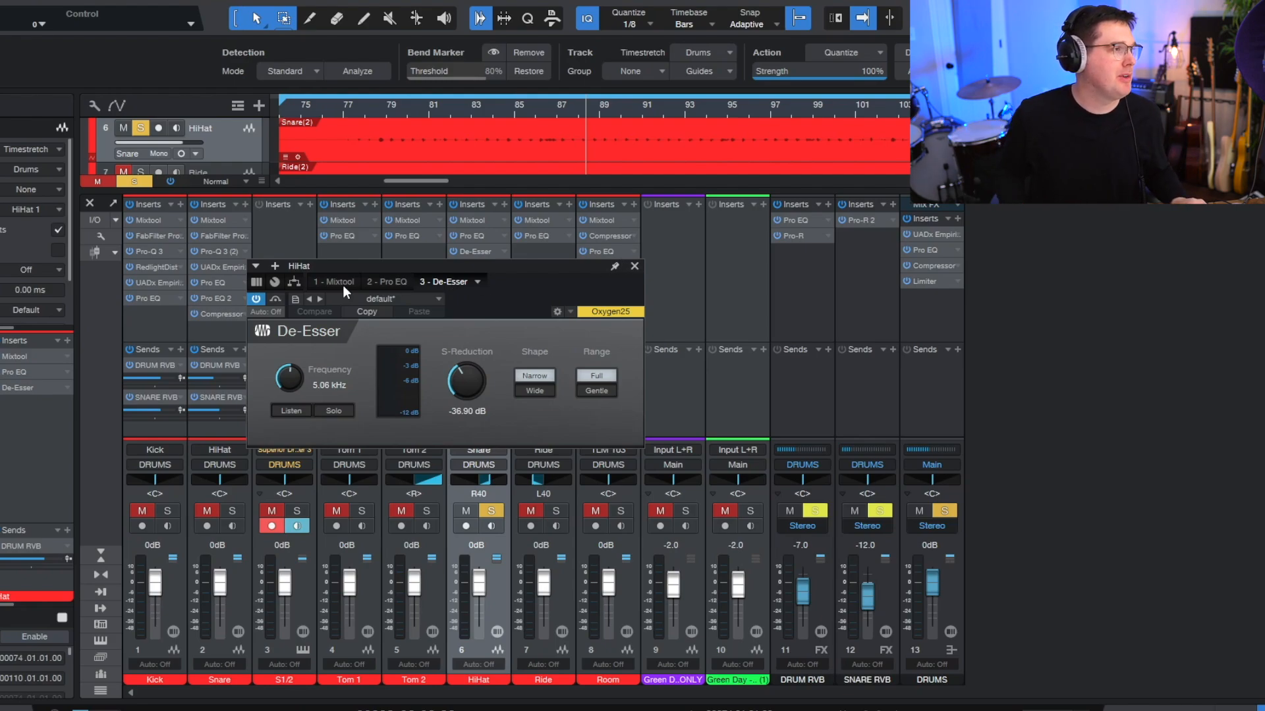
Step: Play the HiHat from around bar 84, comparing it with its De-Esser bypassed and re-enabled, and unsolo the channel
left_click(256, 299)
left_click(504, 109)
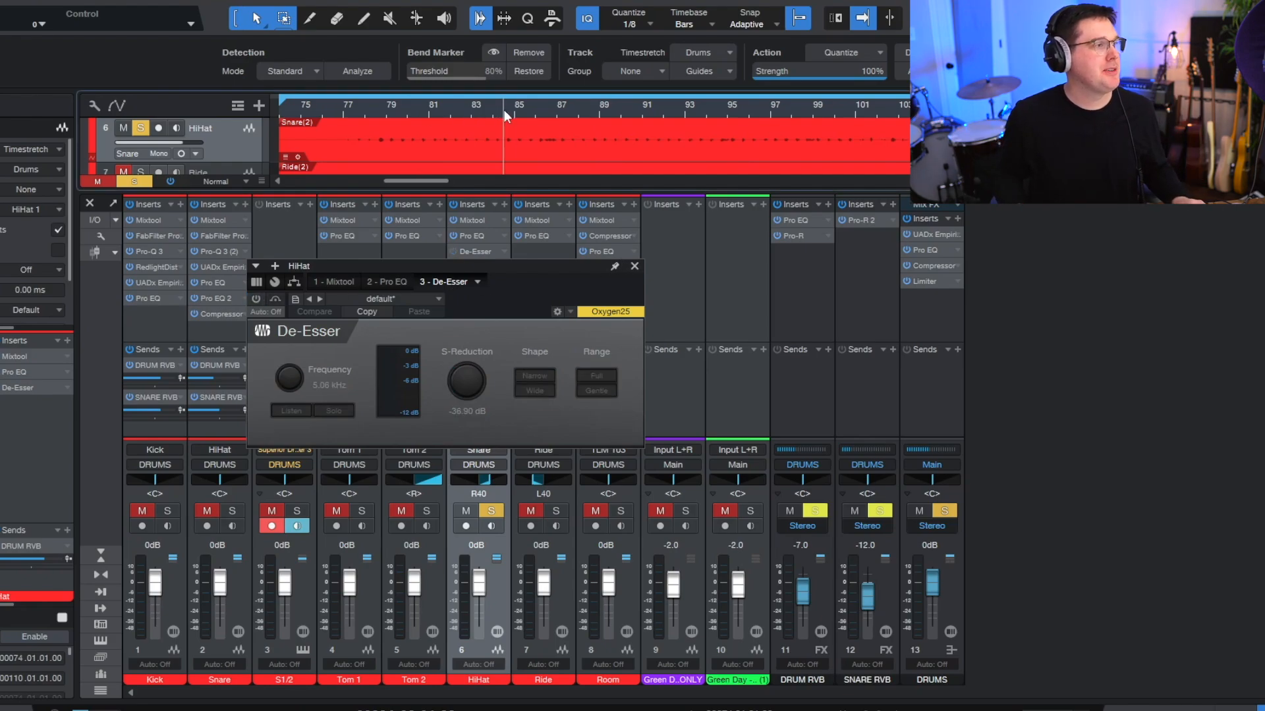
left_click_drag(524, 266, 923, 330)
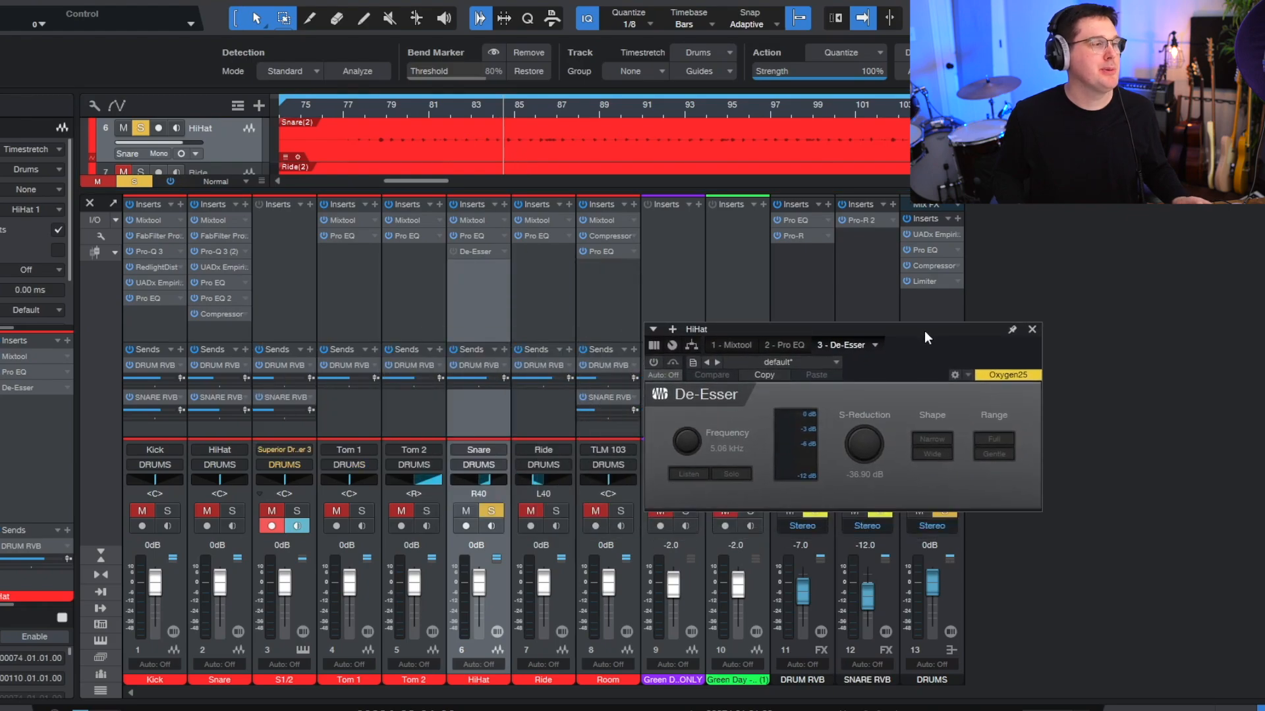
left_click(653, 363)
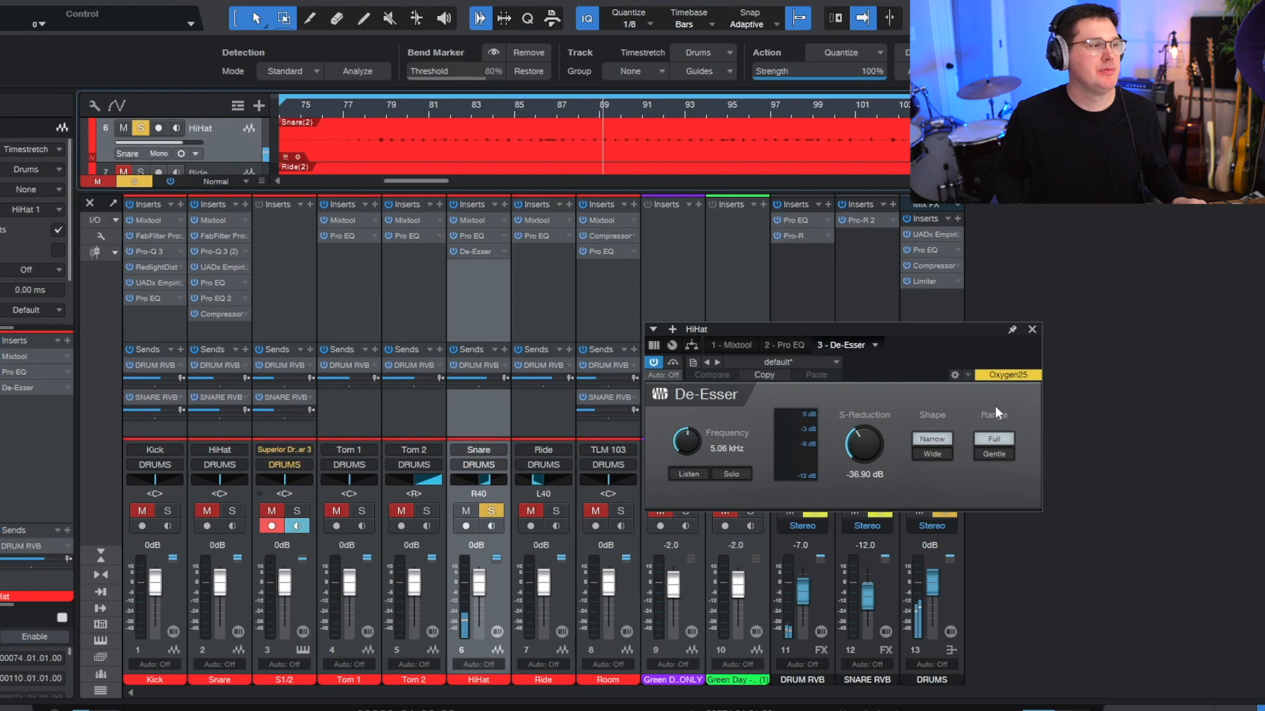
key("space")
left_click(1032, 329)
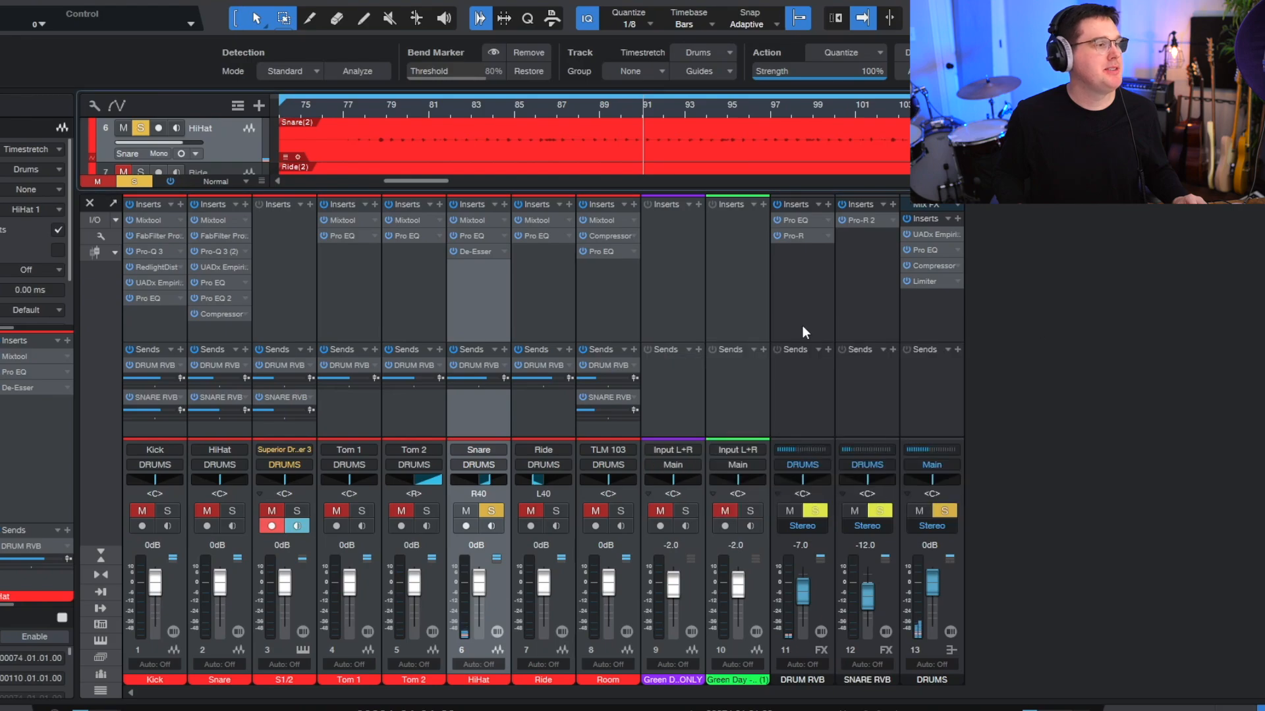
key("s")
Step: Review the Pro EQ bands and curve on the Tom 2 channel, moving the plug-in clear of the mixer channels
left_click(407, 297)
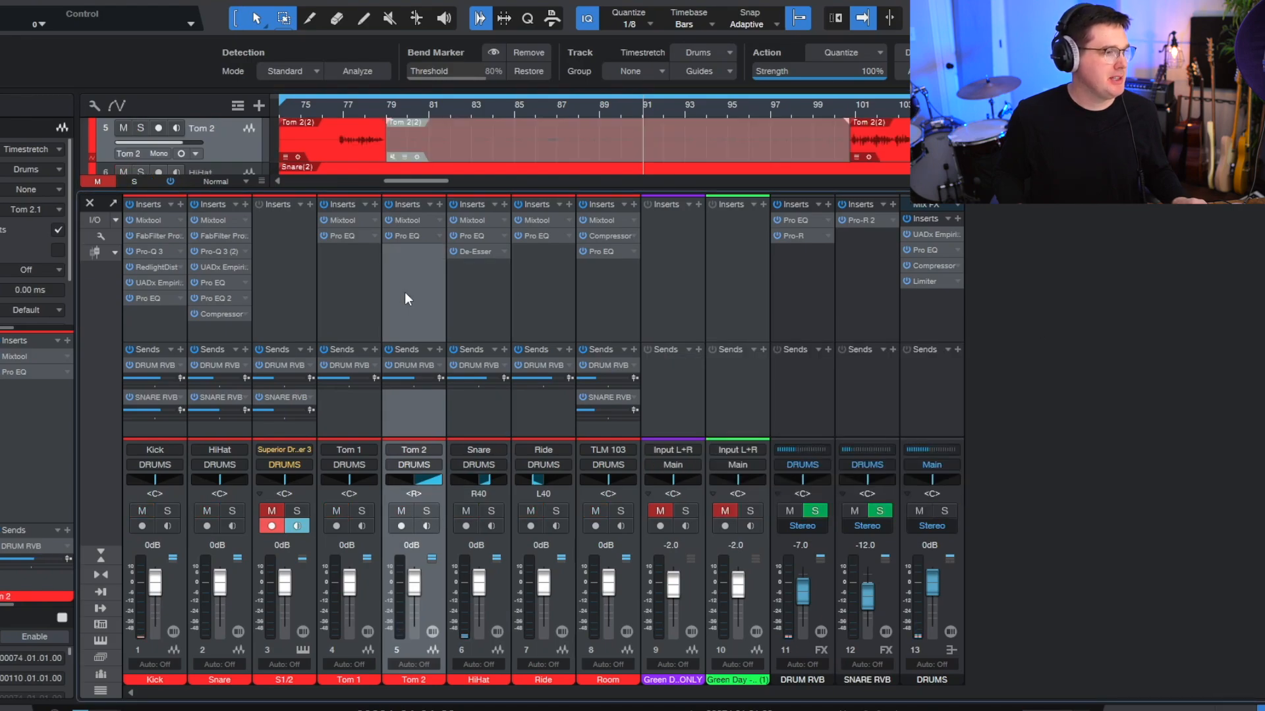
left_click(402, 237)
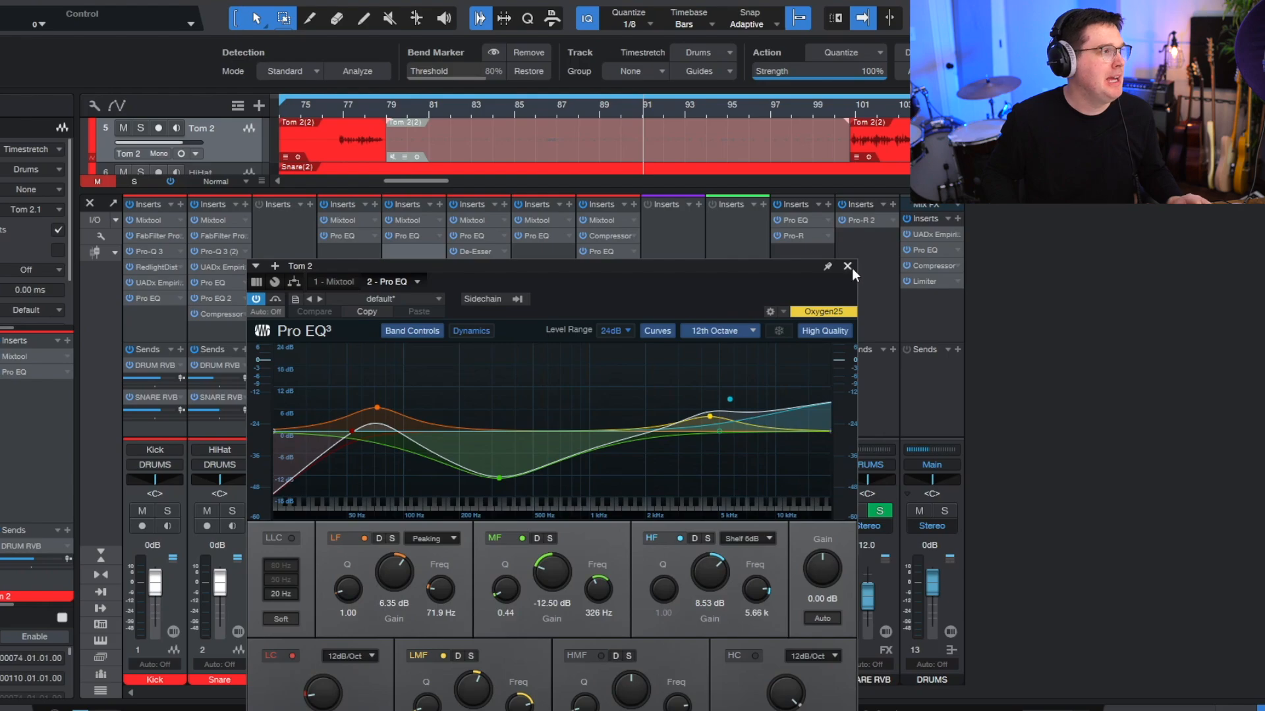
left_click_drag(429, 267, 894, 247)
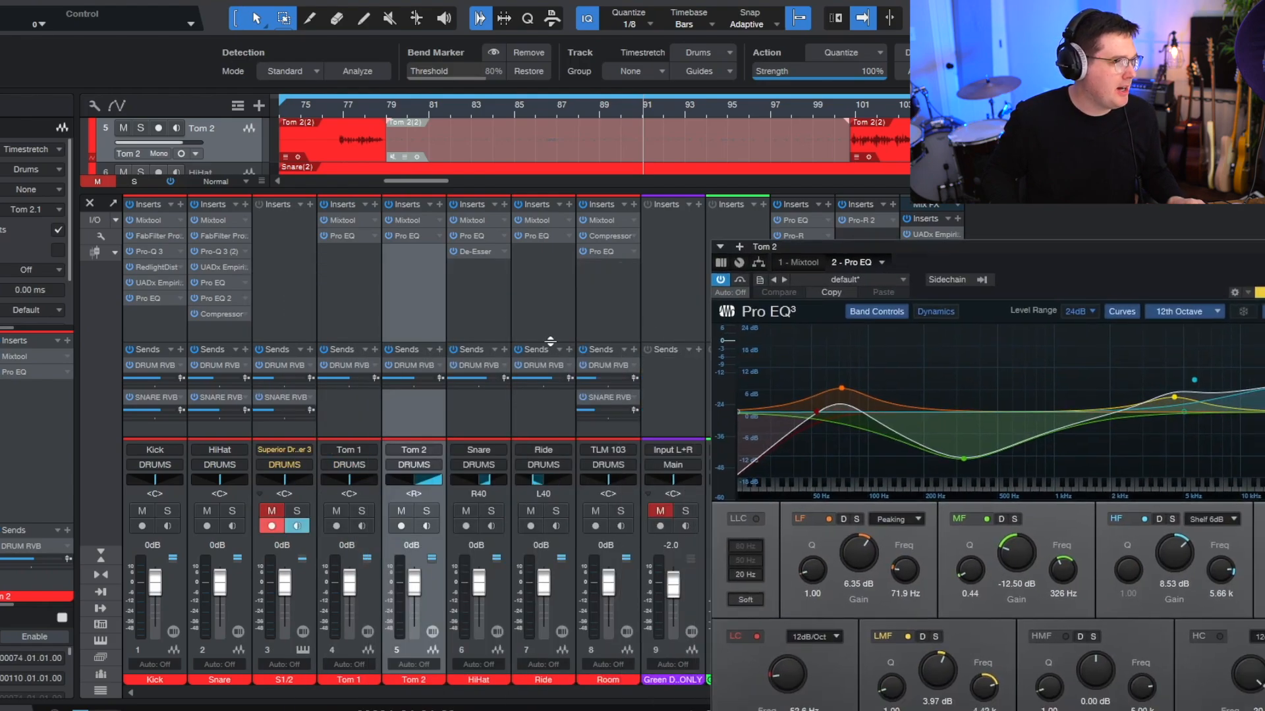
Step: Solo Tom 2 and play its hits from around bar 101, comparing them with the Pro EQ bypassed and re-enabled
key("s")
scroll(740, 142, "down", 1)
scroll(740, 142, "up", 1)
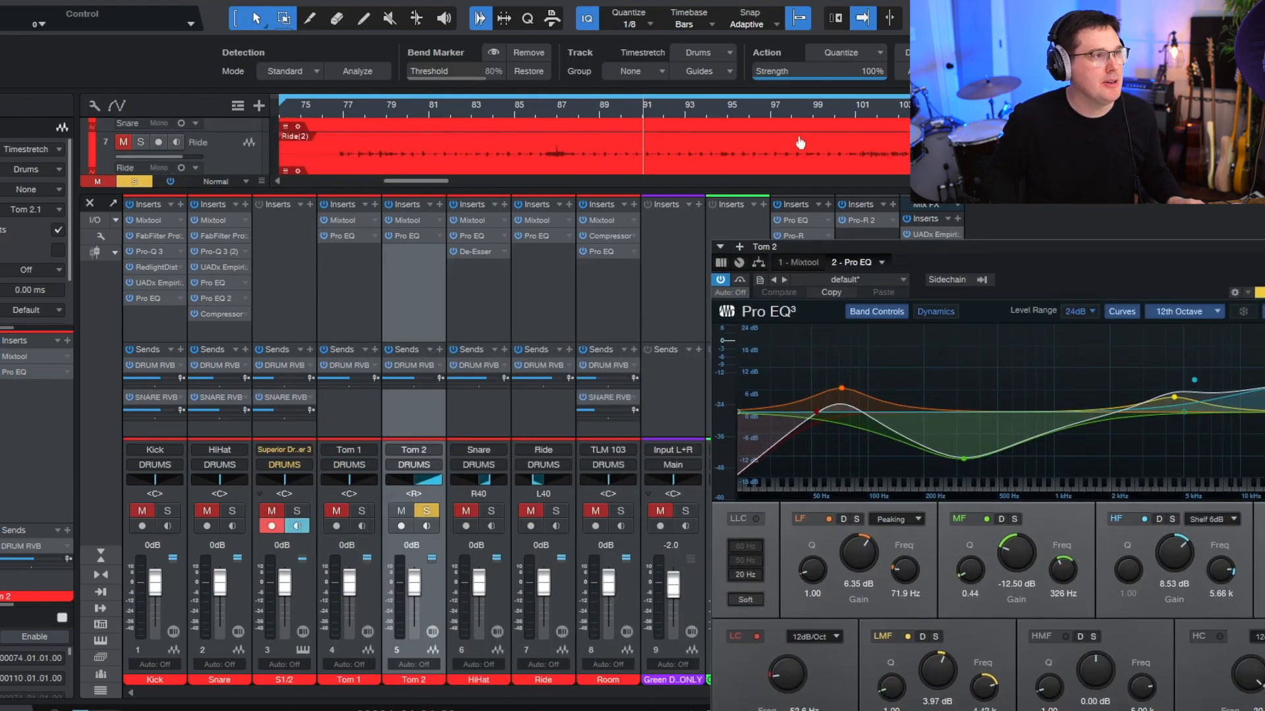
left_click(859, 107)
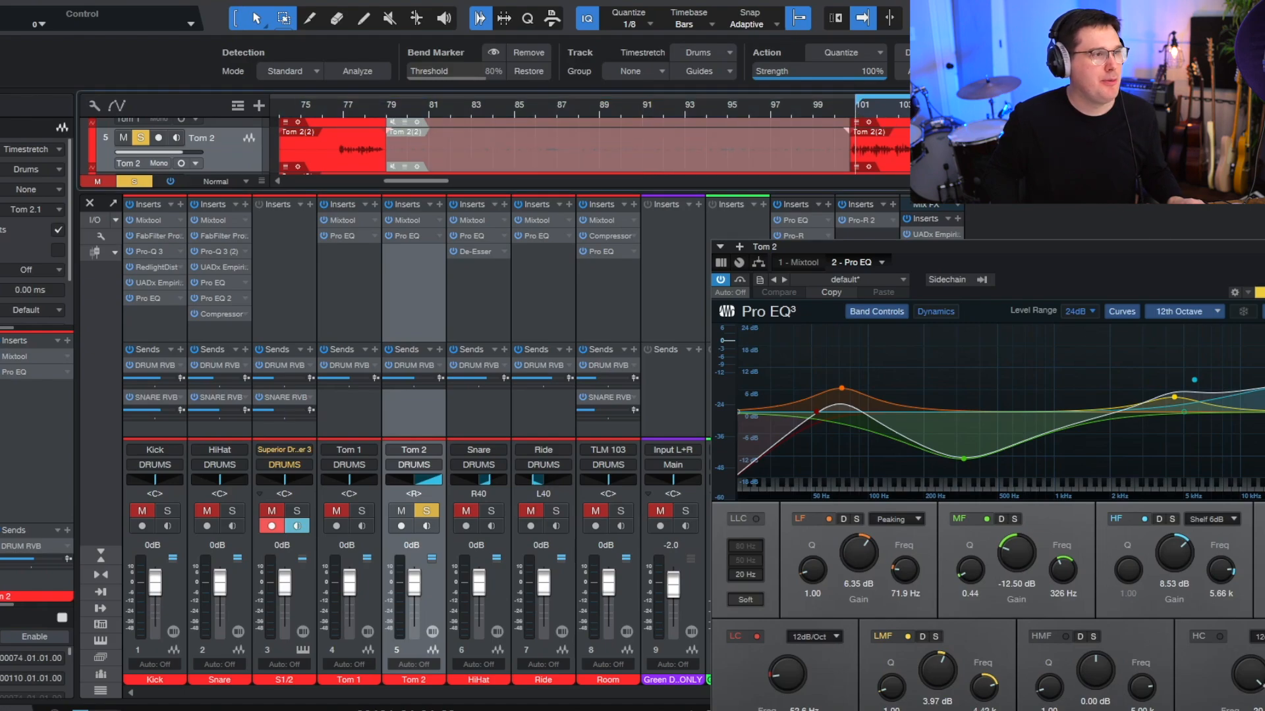
left_click(720, 279)
left_click_drag(924, 247, 748, 228)
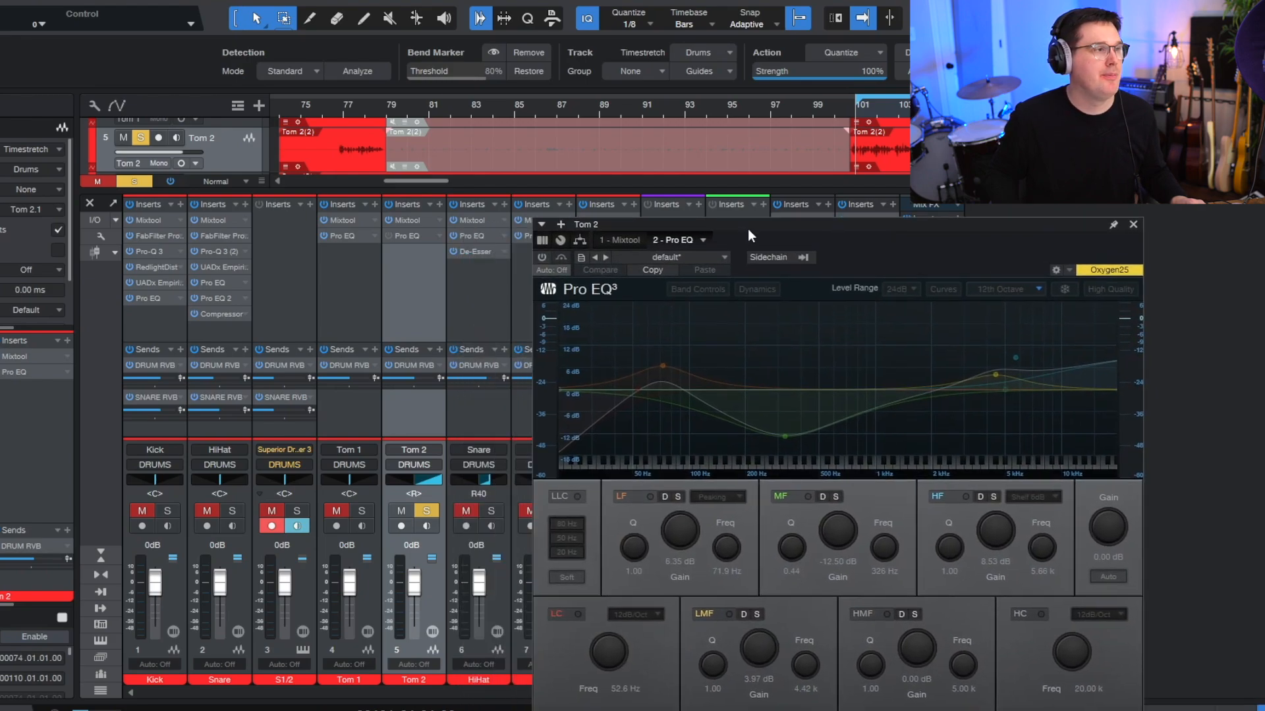
left_click(540, 257)
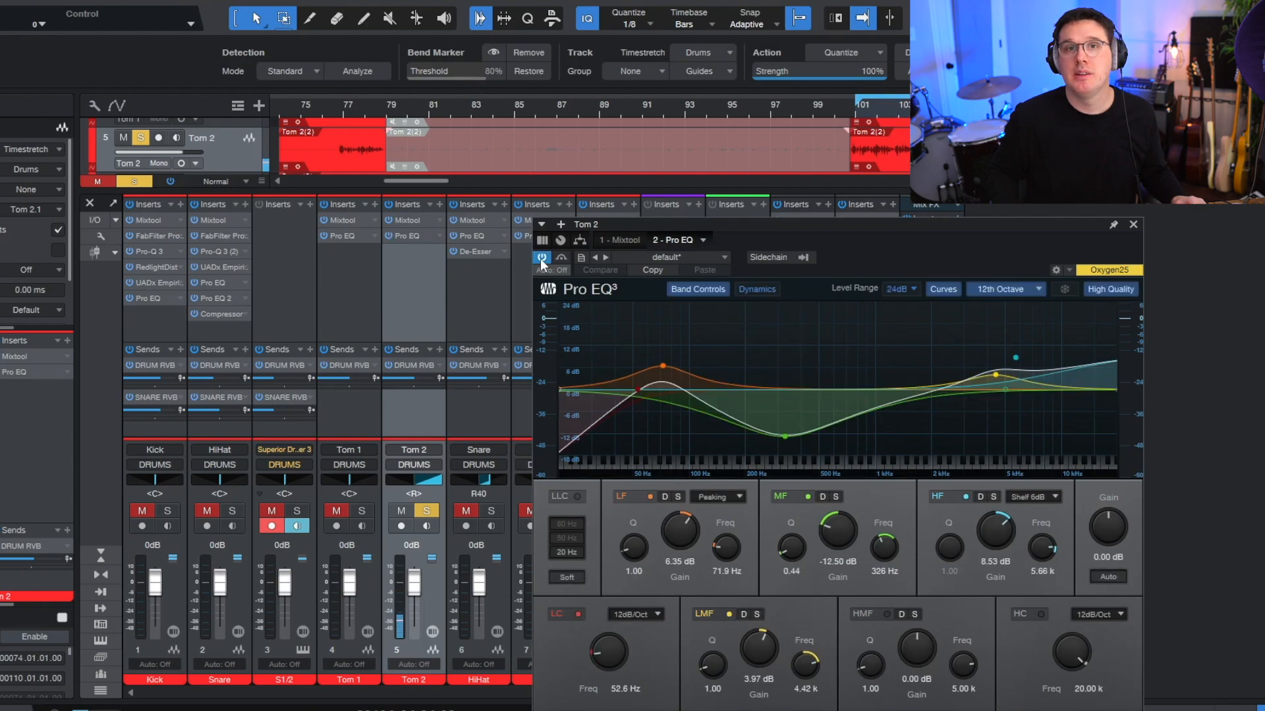
left_click(866, 108)
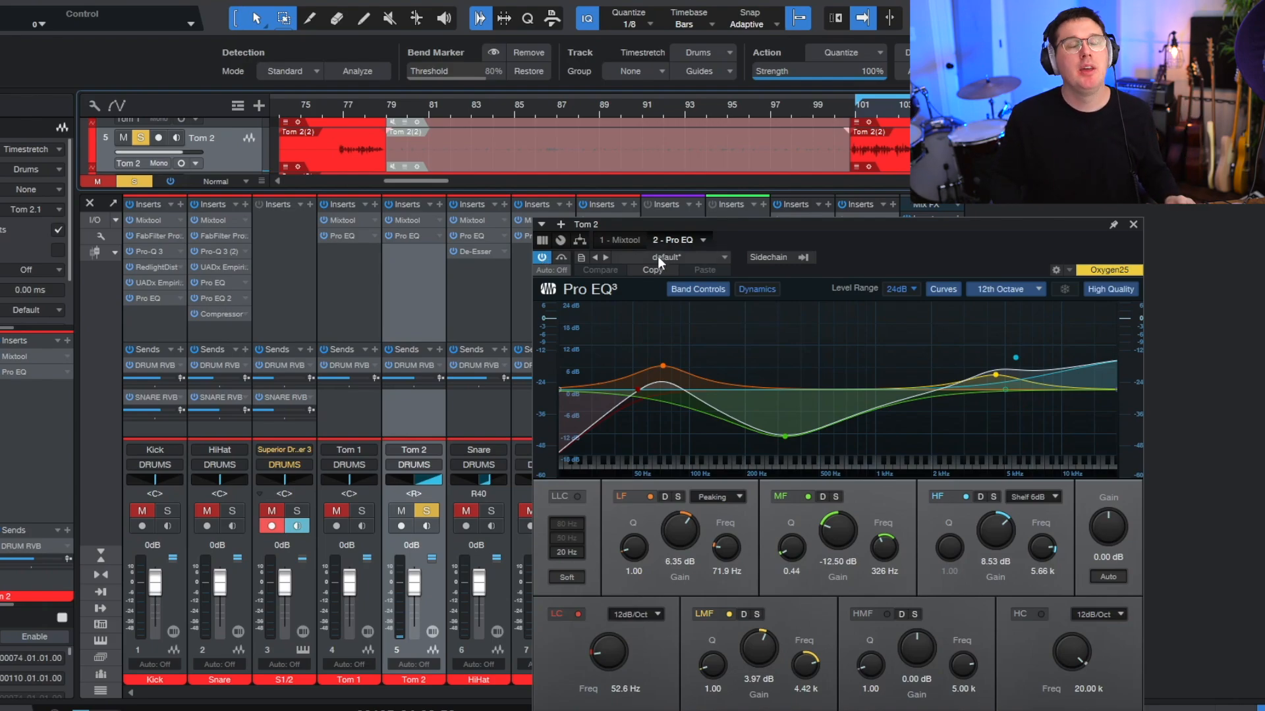
Step: Look over Tom 2's Pro EQ curve once more, close the plug-in, and unsolo the channel
left_click(1133, 225)
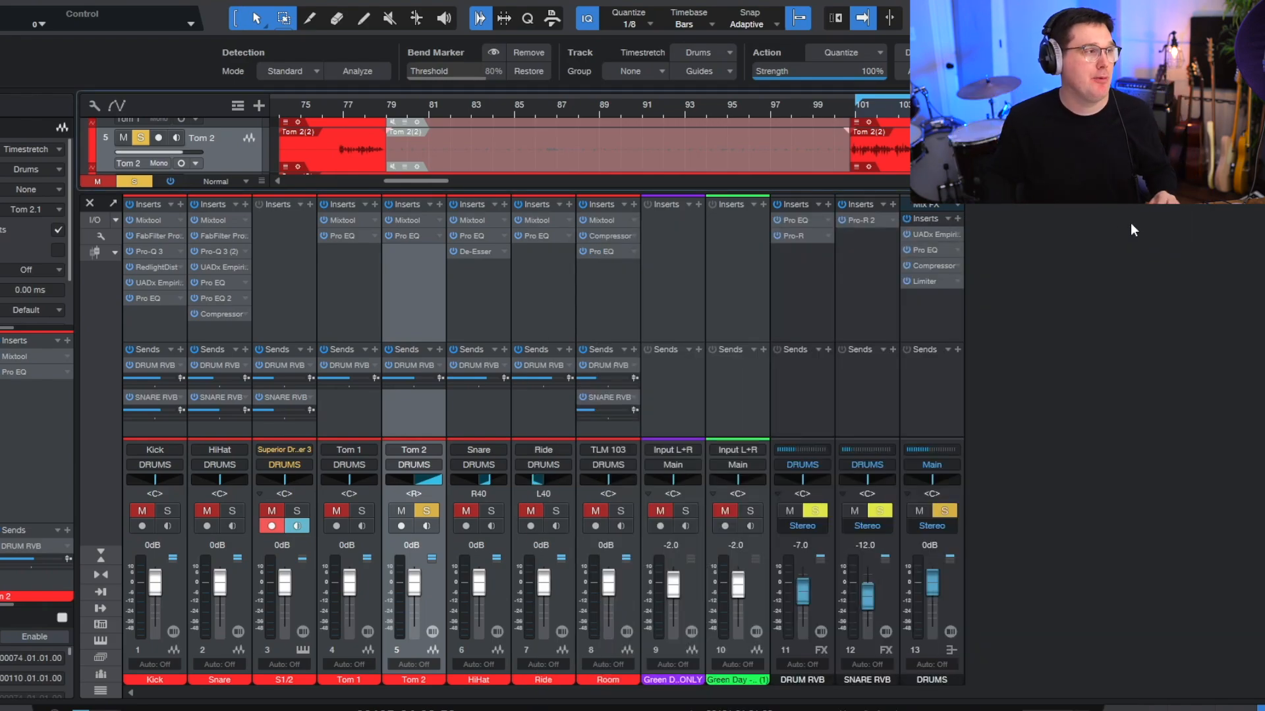
left_click(414, 235)
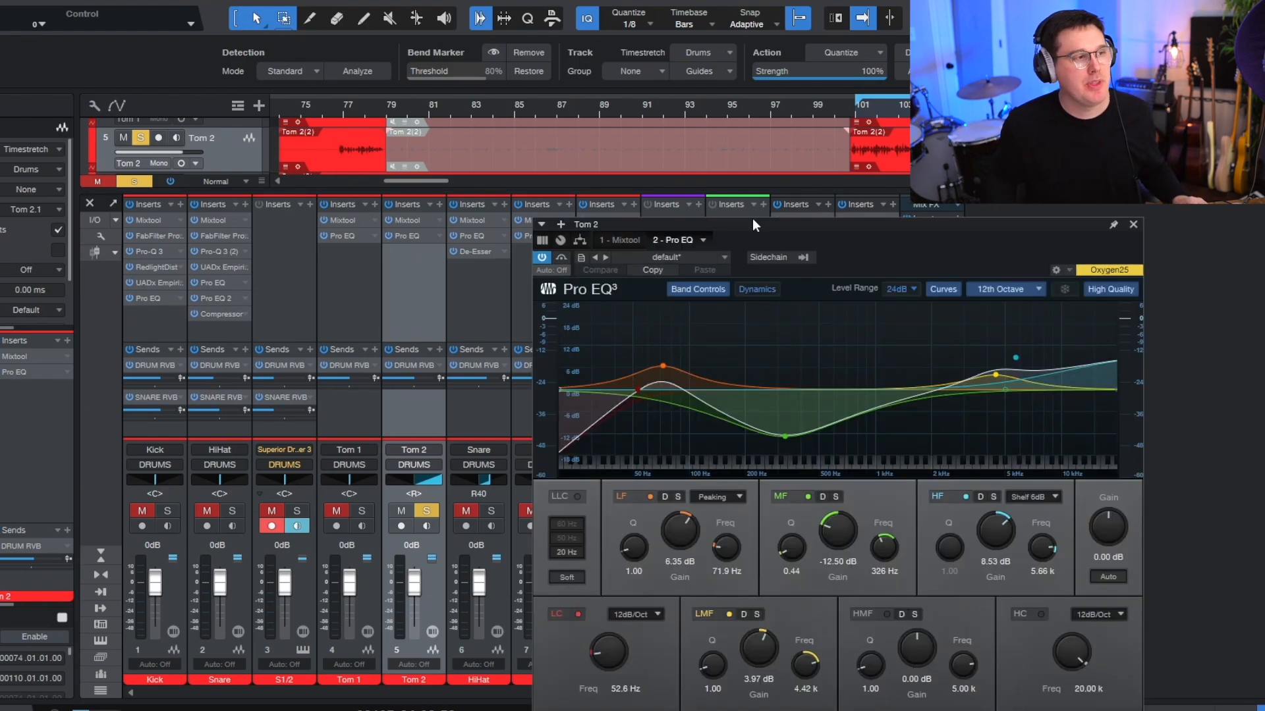
left_click(1133, 223)
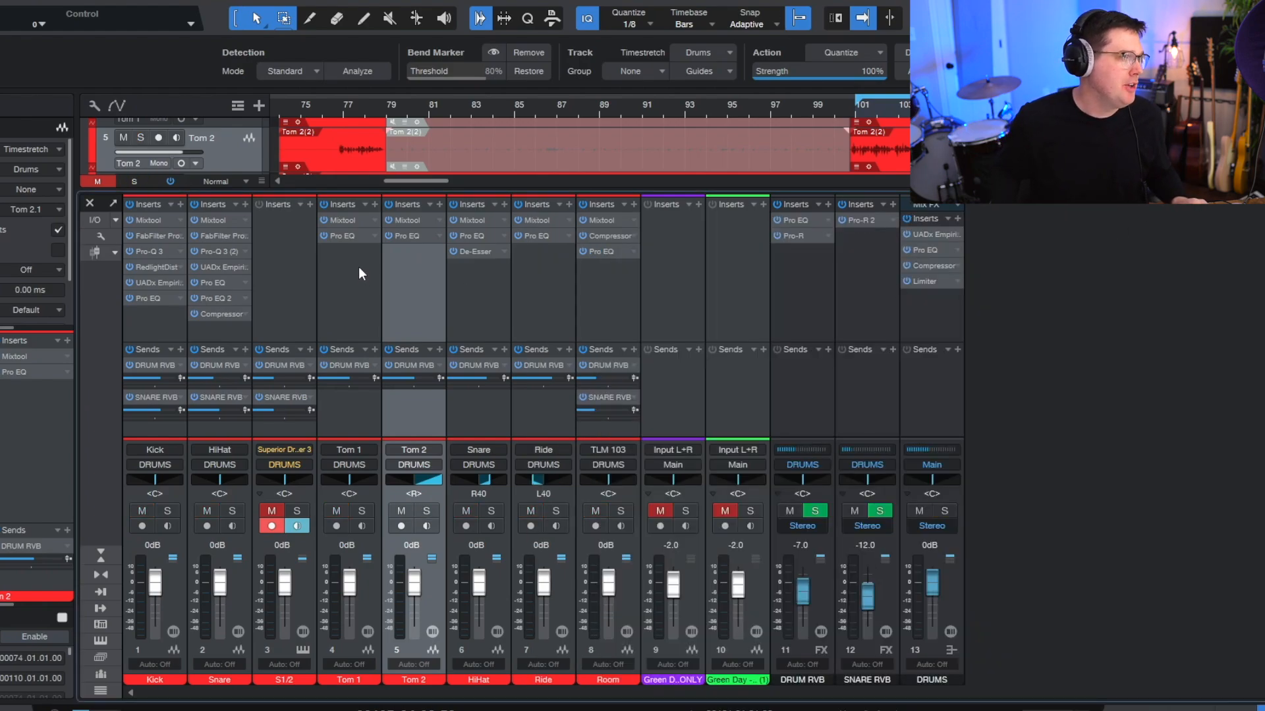
Step: Review the Pro EQ bands and curve on the Tom 1 channel, then close the plug-in
left_click(351, 233)
left_click(350, 236)
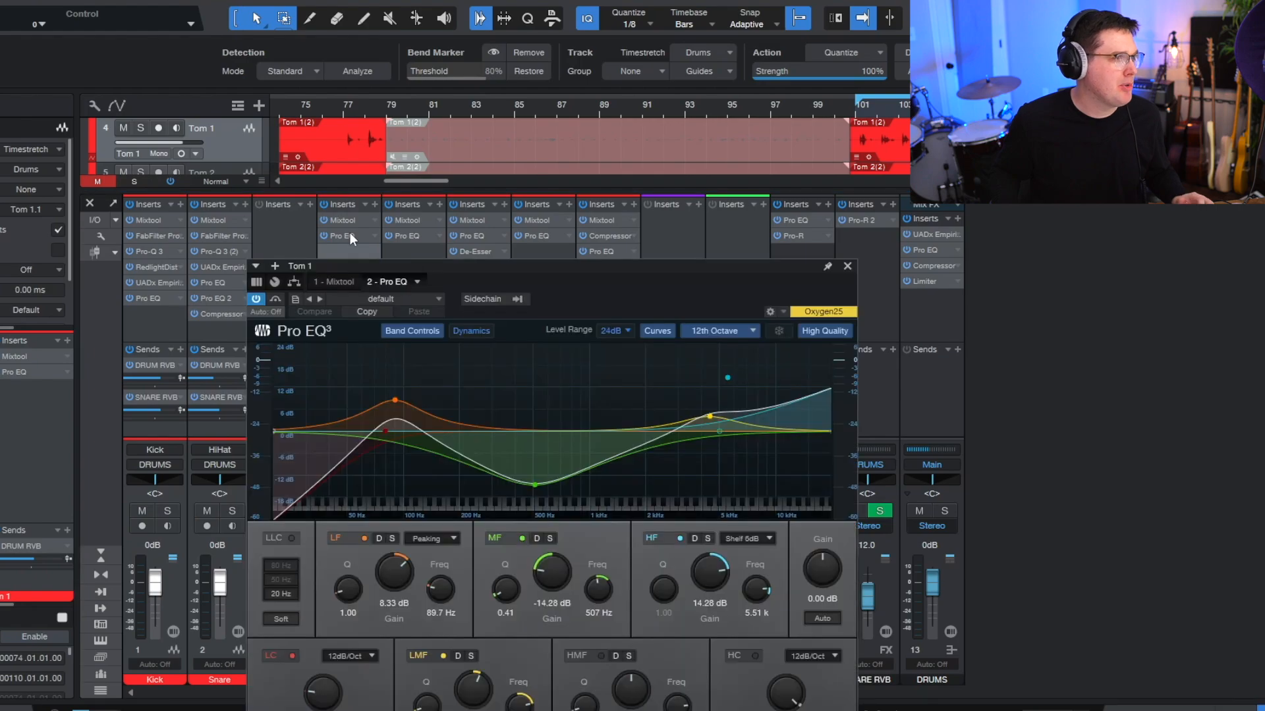
left_click(848, 267)
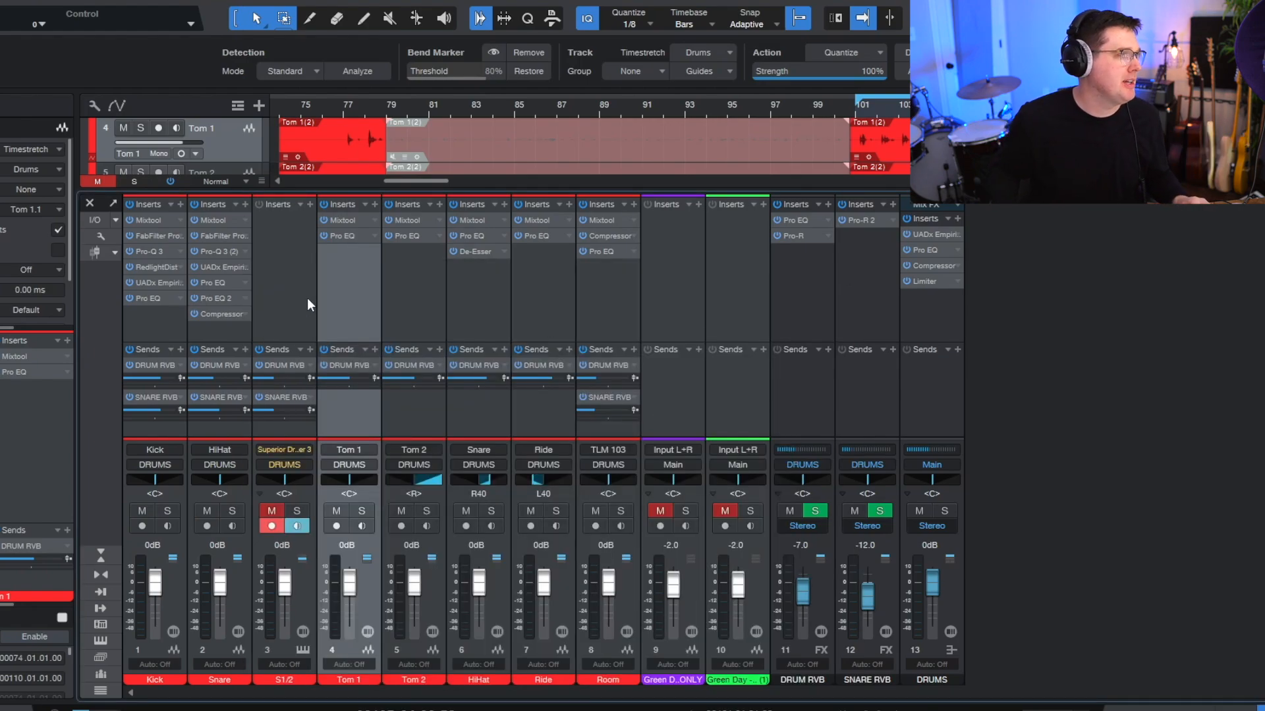
Step: Review the Snare channel's Mixtool and FabFilter Pro-G settings, shifting the plug-in window clear of the channel's inserts
left_click(287, 285)
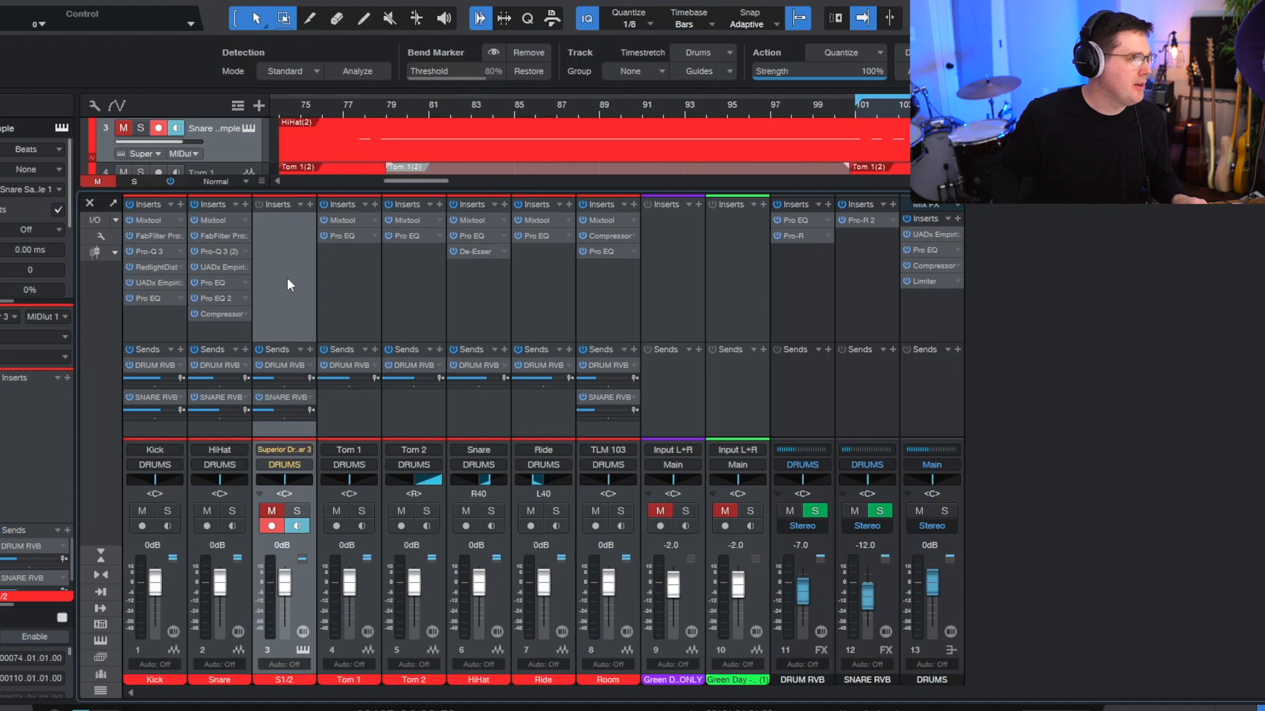
left_click(206, 336)
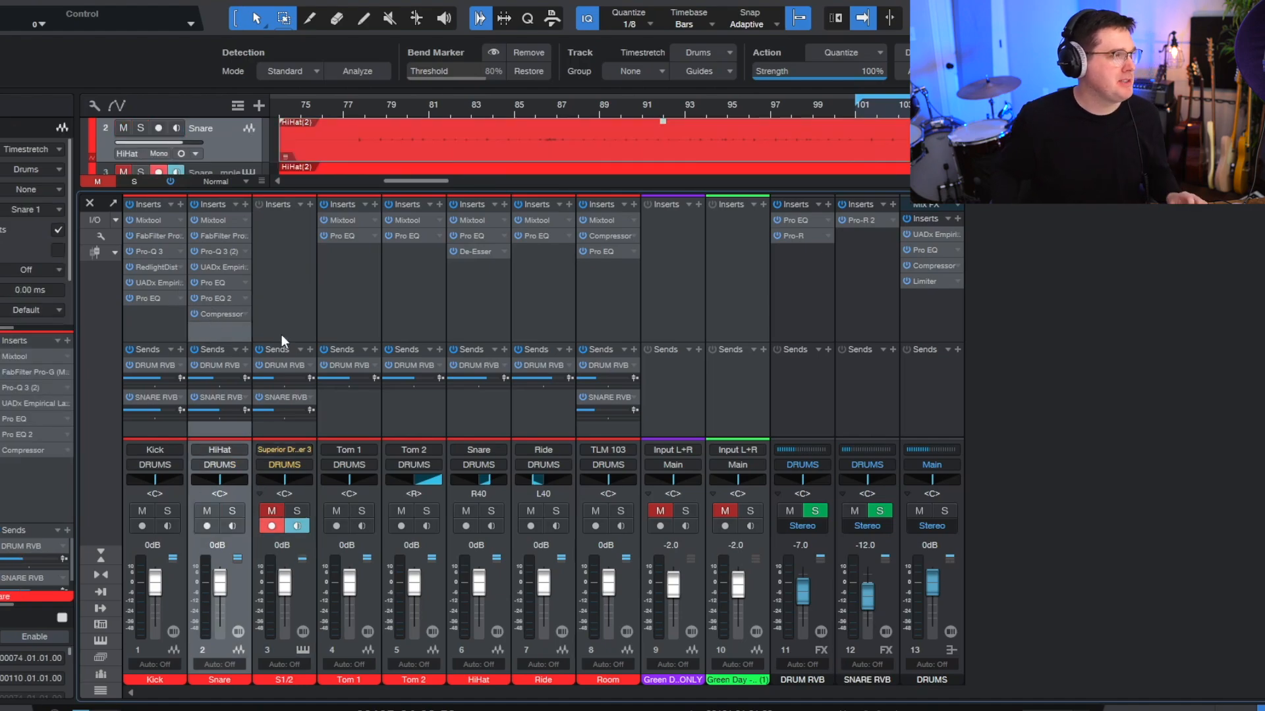
left_click(213, 219)
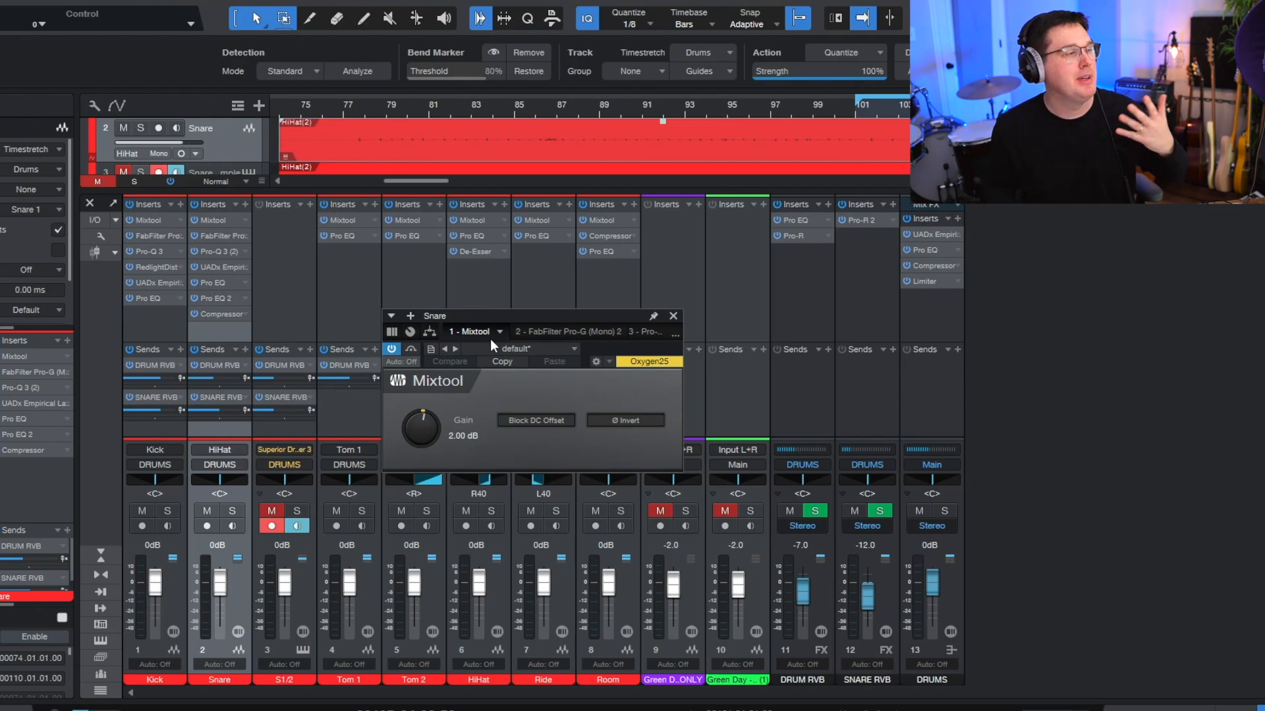
left_click(543, 333)
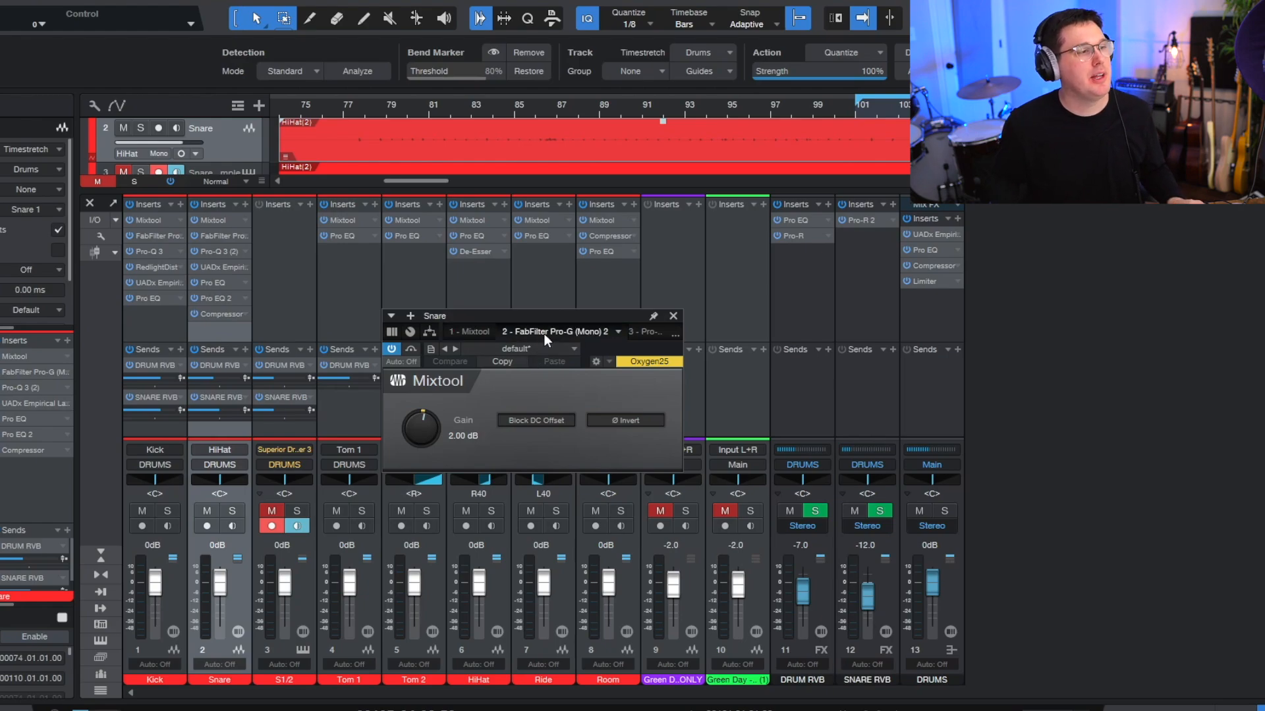
left_click_drag(563, 315, 593, 284)
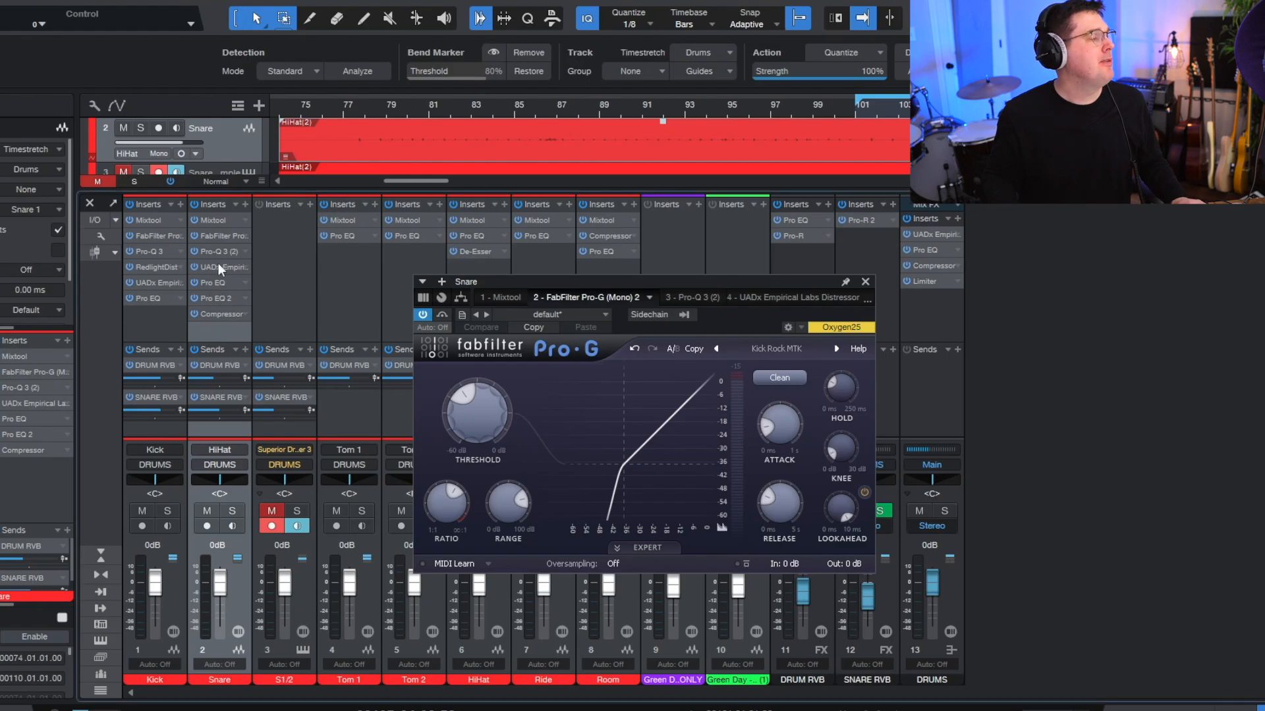
Step: Bypass all inserts on the Snare channel and re-enable only its Mixtool
left_click(194, 205)
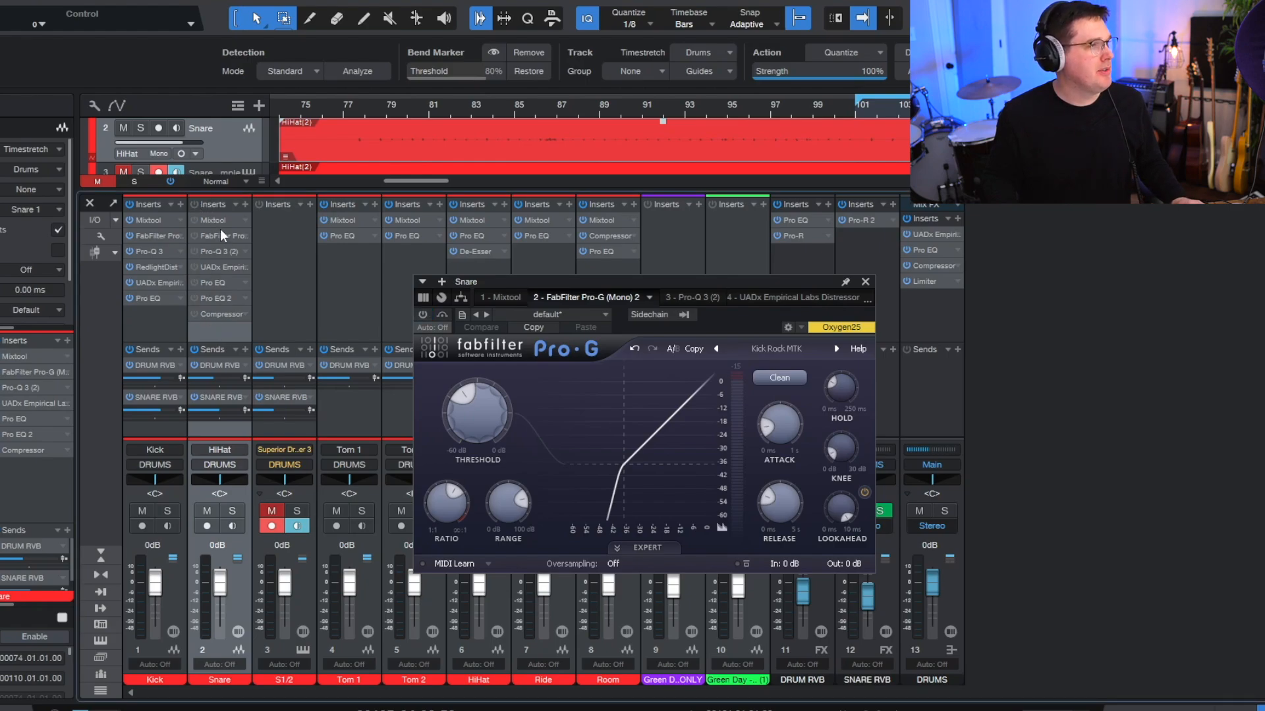
left_click(219, 219)
left_click(422, 314)
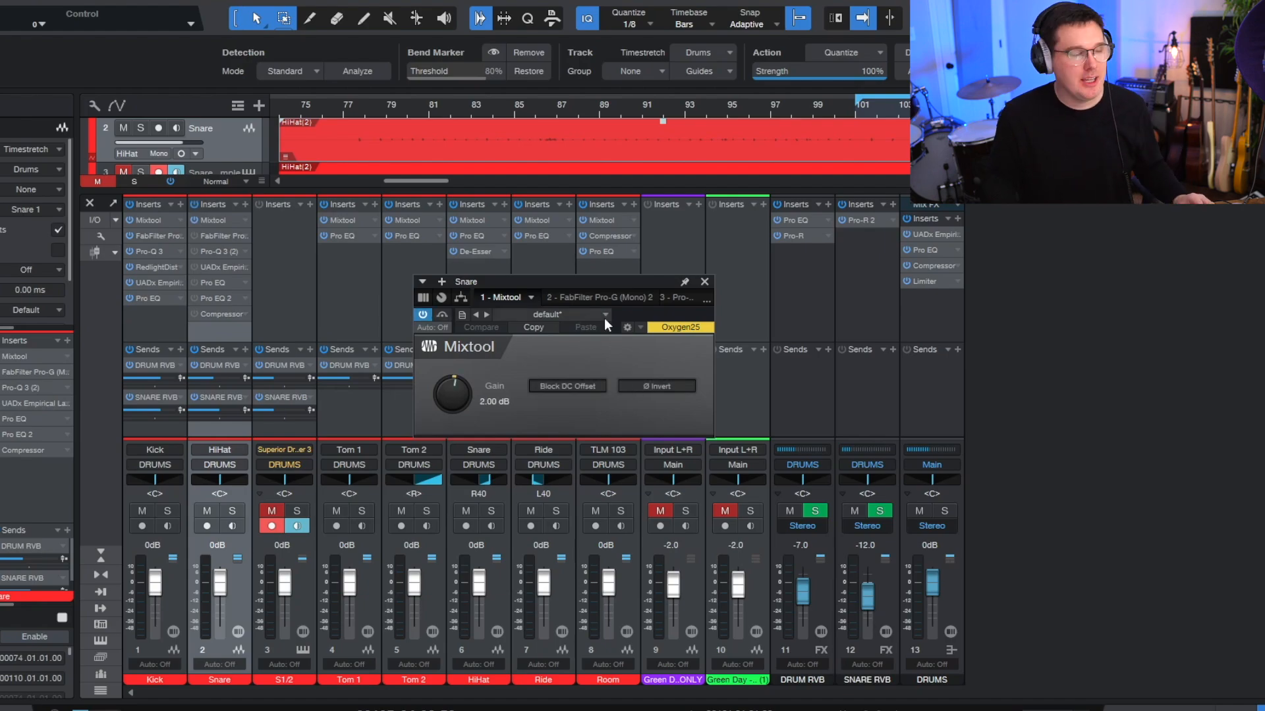
Step: Solo the Snare and play it with the FabFilter Pro-G gate bypassed and re-enabled for comparison
left_click(583, 297)
left_click(602, 251)
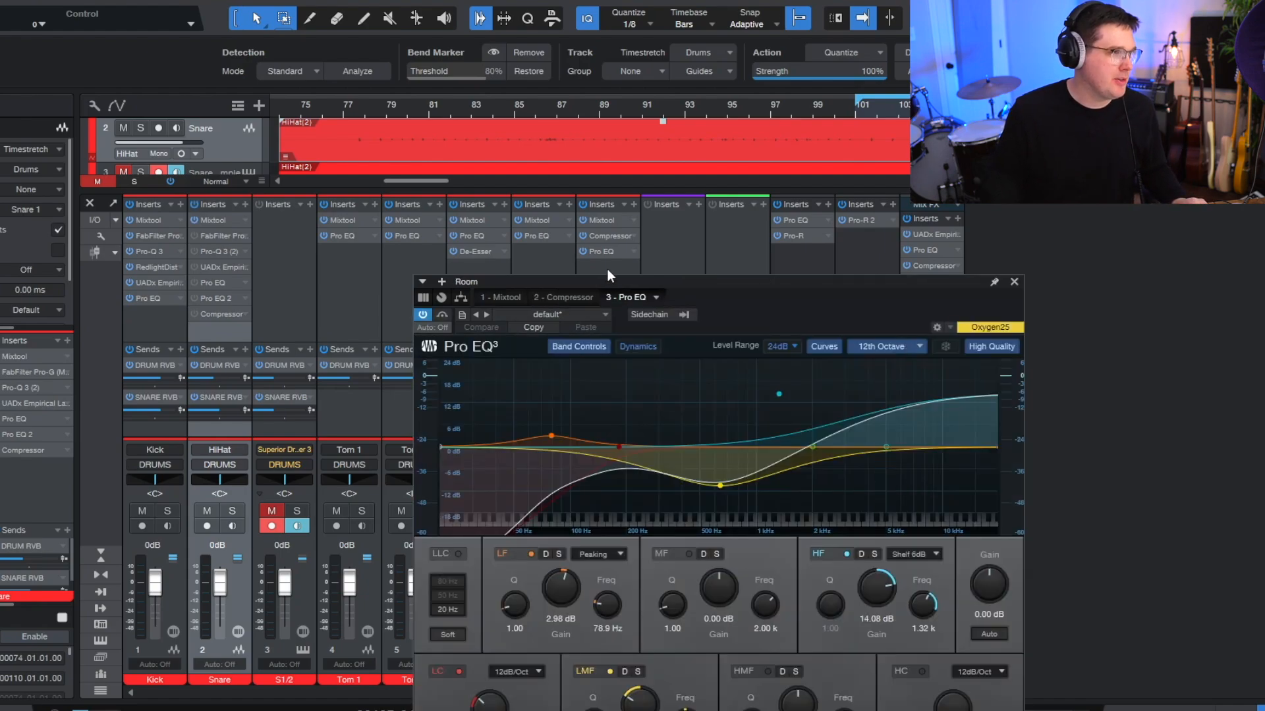
left_click(223, 233)
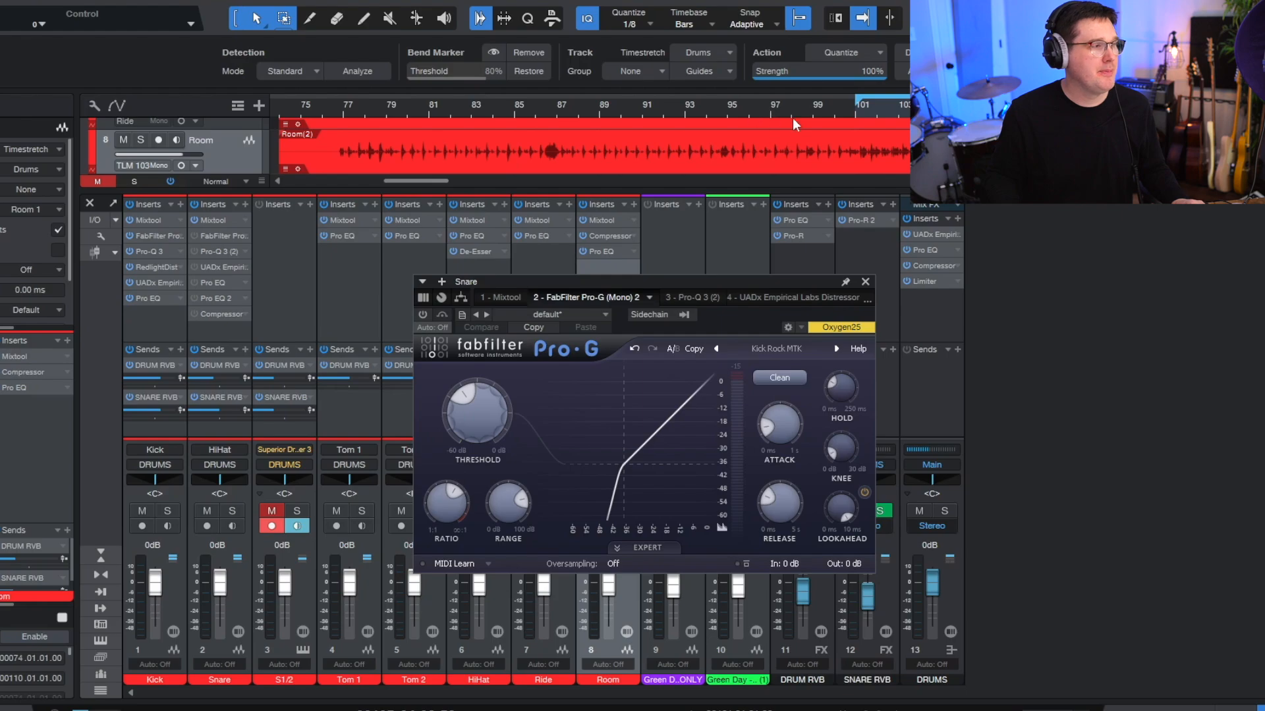
key("s")
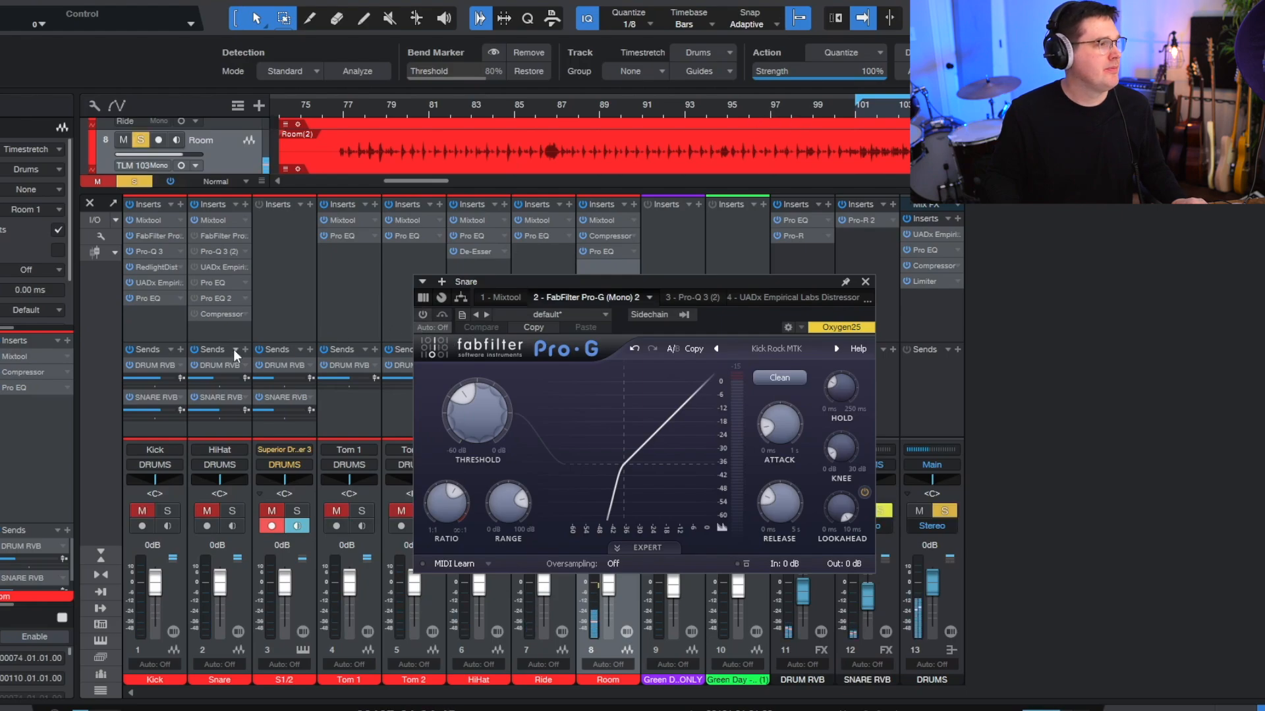
left_click(233, 332)
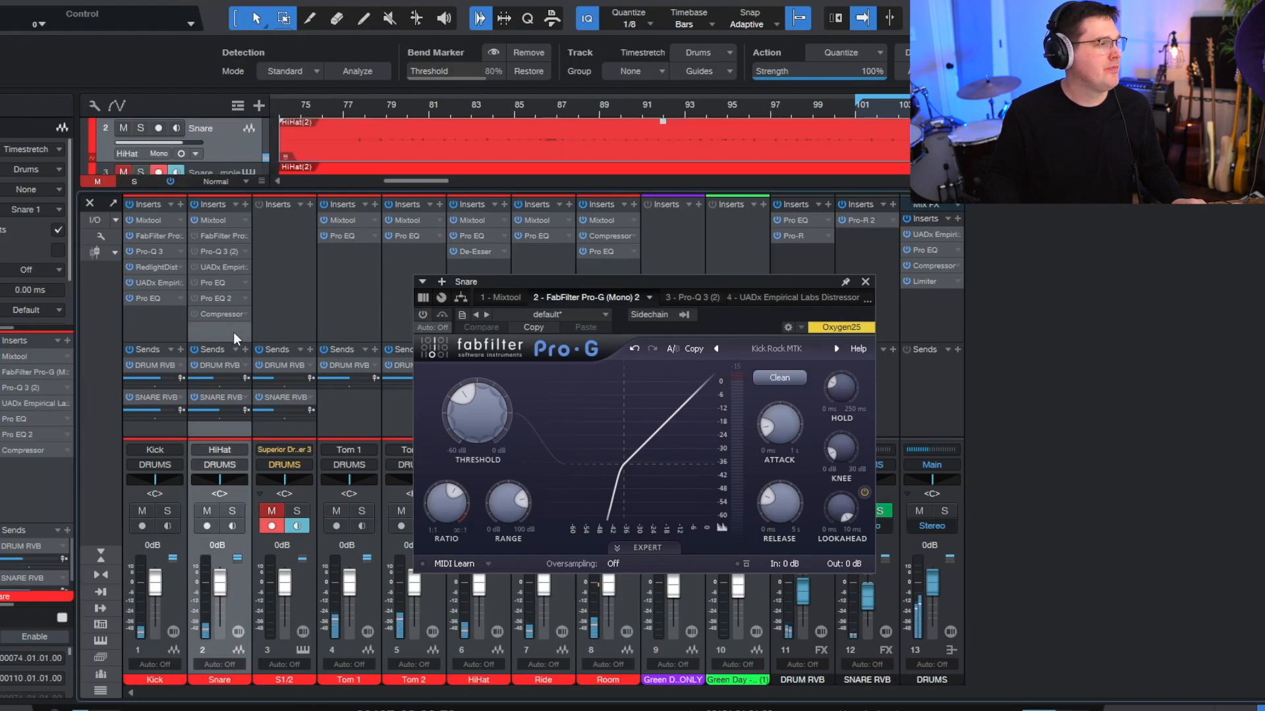
left_click(424, 314)
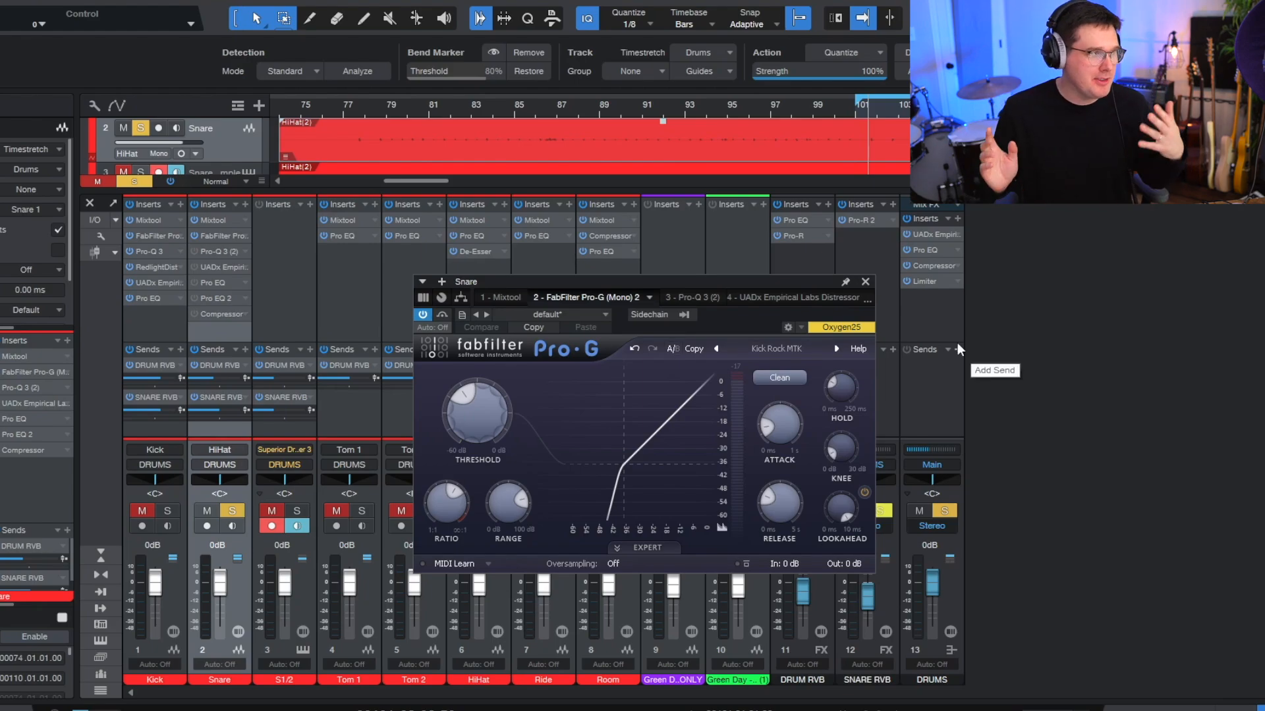
Step: Loop about bars 84 to 92 and play the soloed Snare, activating its Pro-Q 3 partway through to compare
left_click(702, 295)
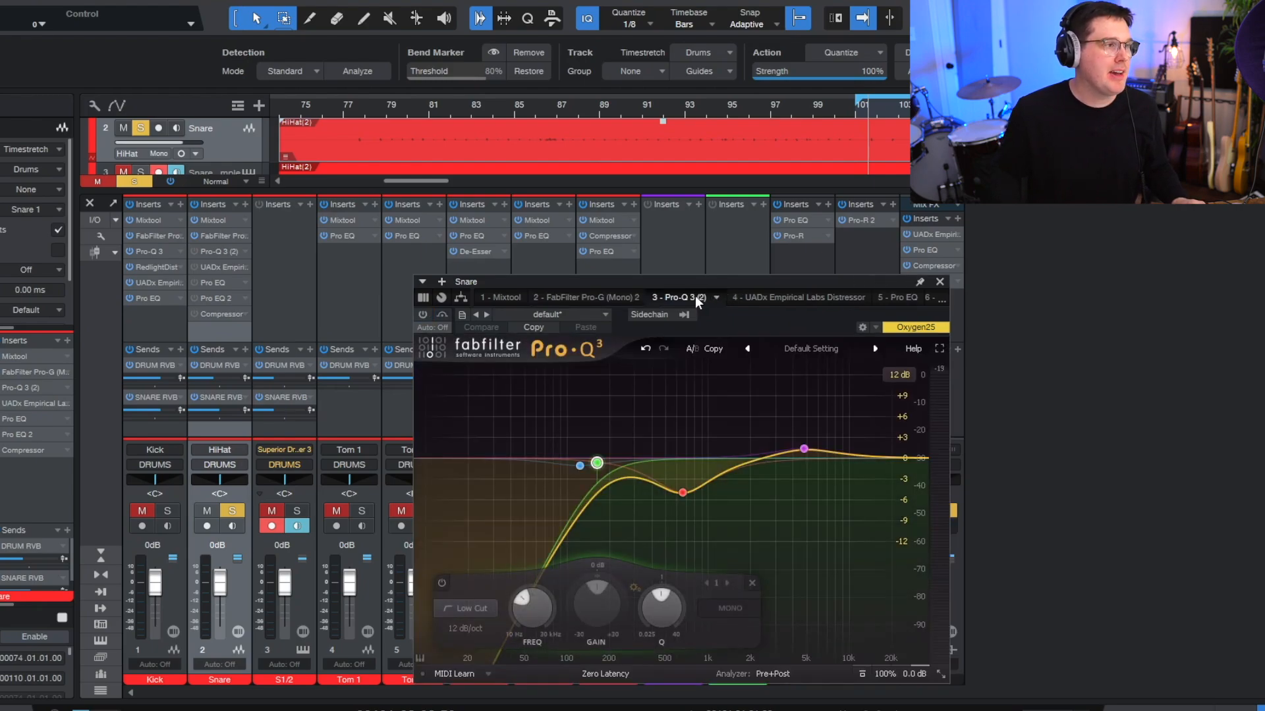
left_click_drag(702, 290, 757, 246)
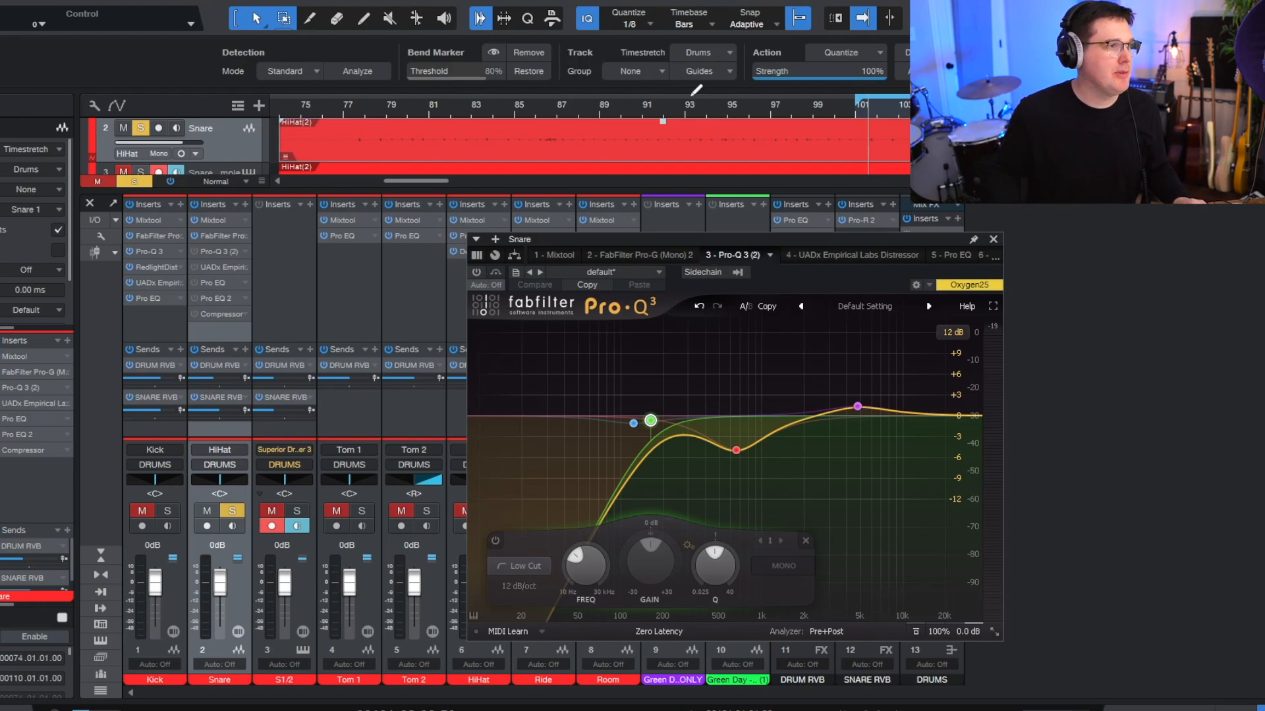
left_click_drag(498, 94, 658, 120)
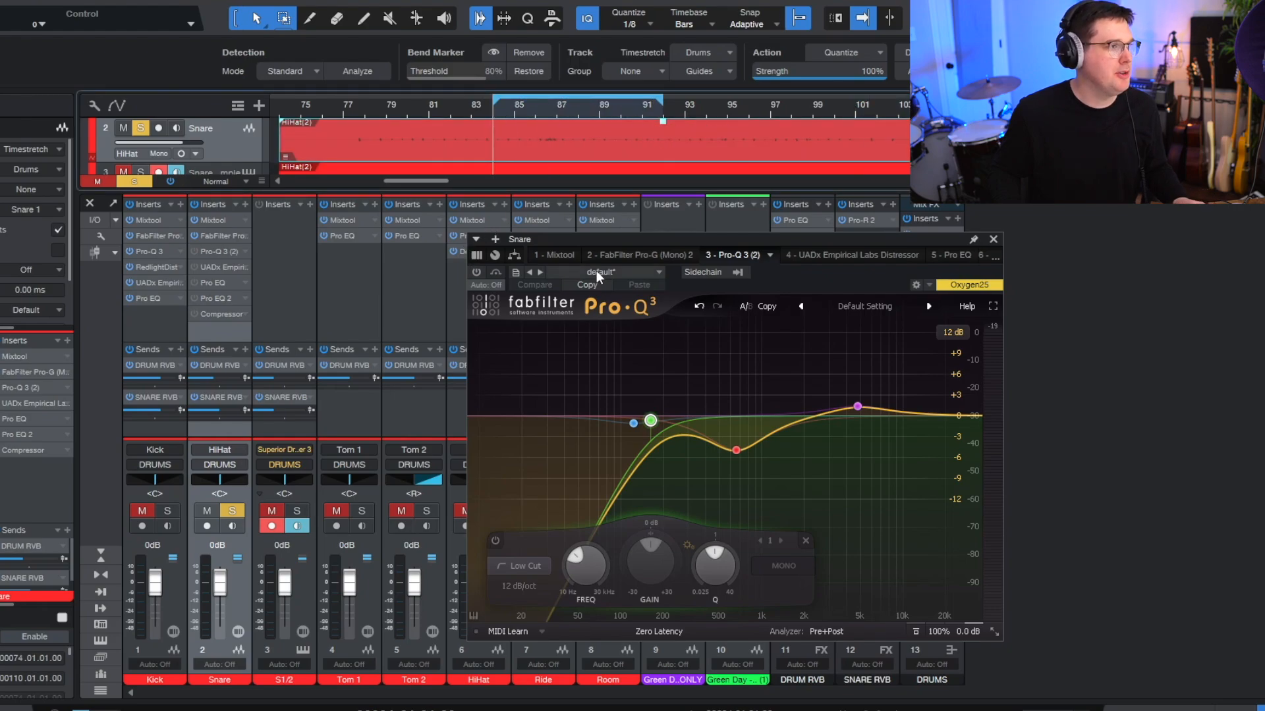
key("space")
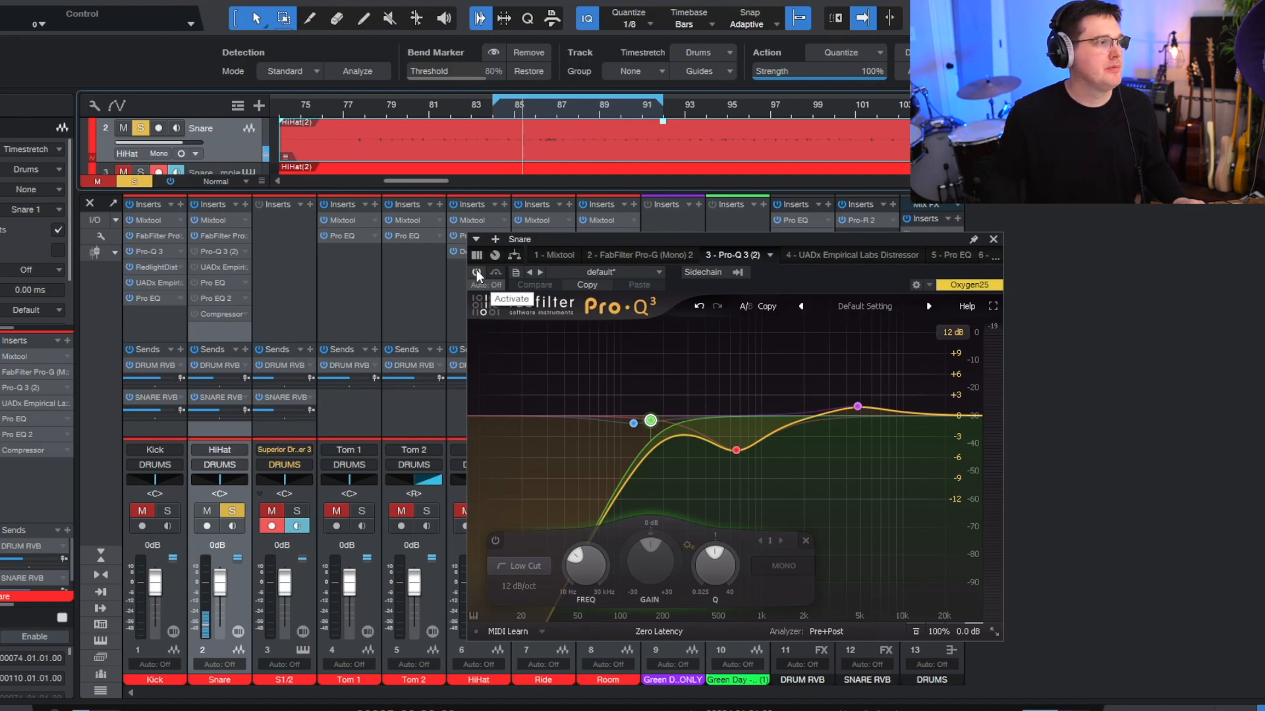
left_click(477, 272)
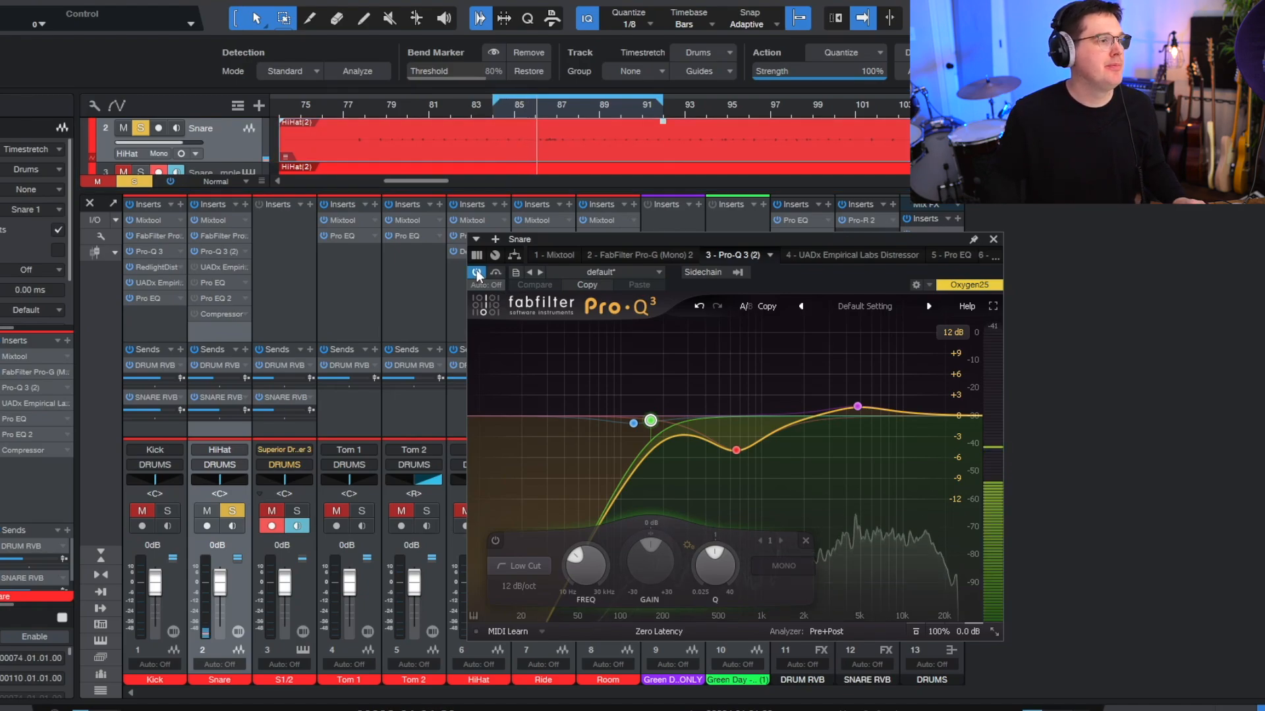
key("space")
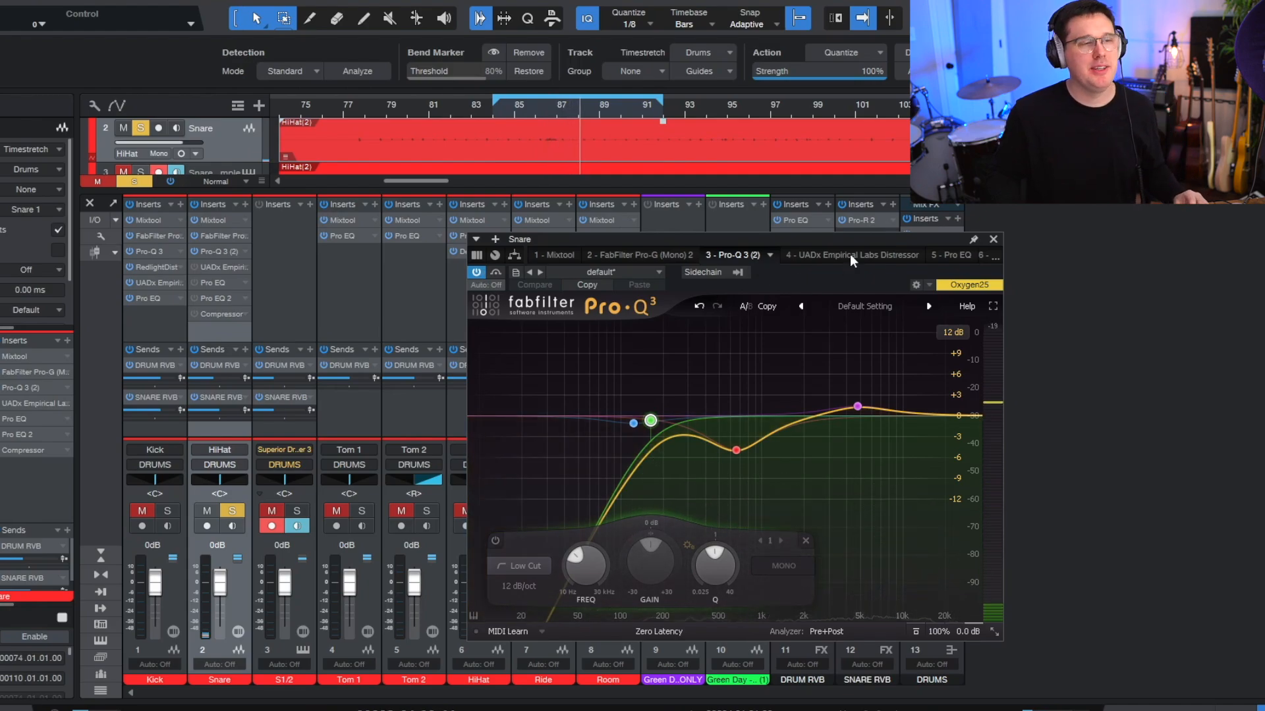
Step: Show the Snare's UADx Distressor and replay from around bar 84, activating the compressor during playback to compare
left_click(840, 253)
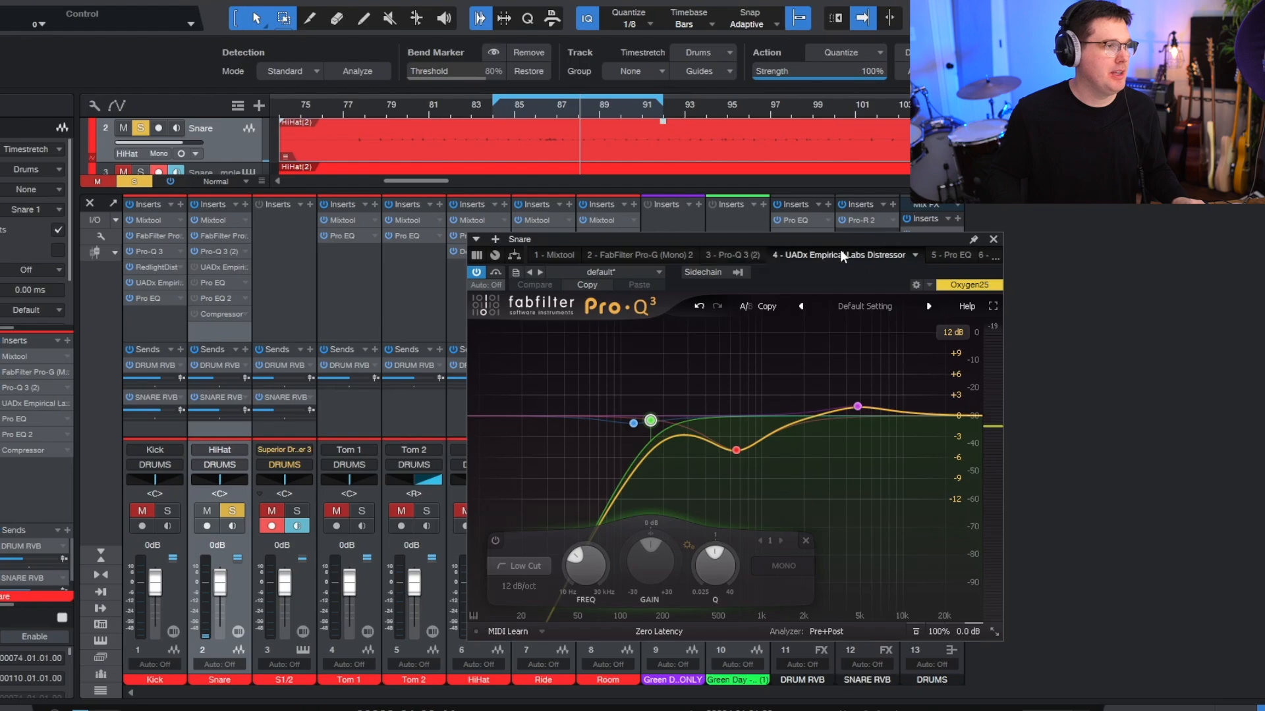
left_click_drag(759, 245, 664, 268)
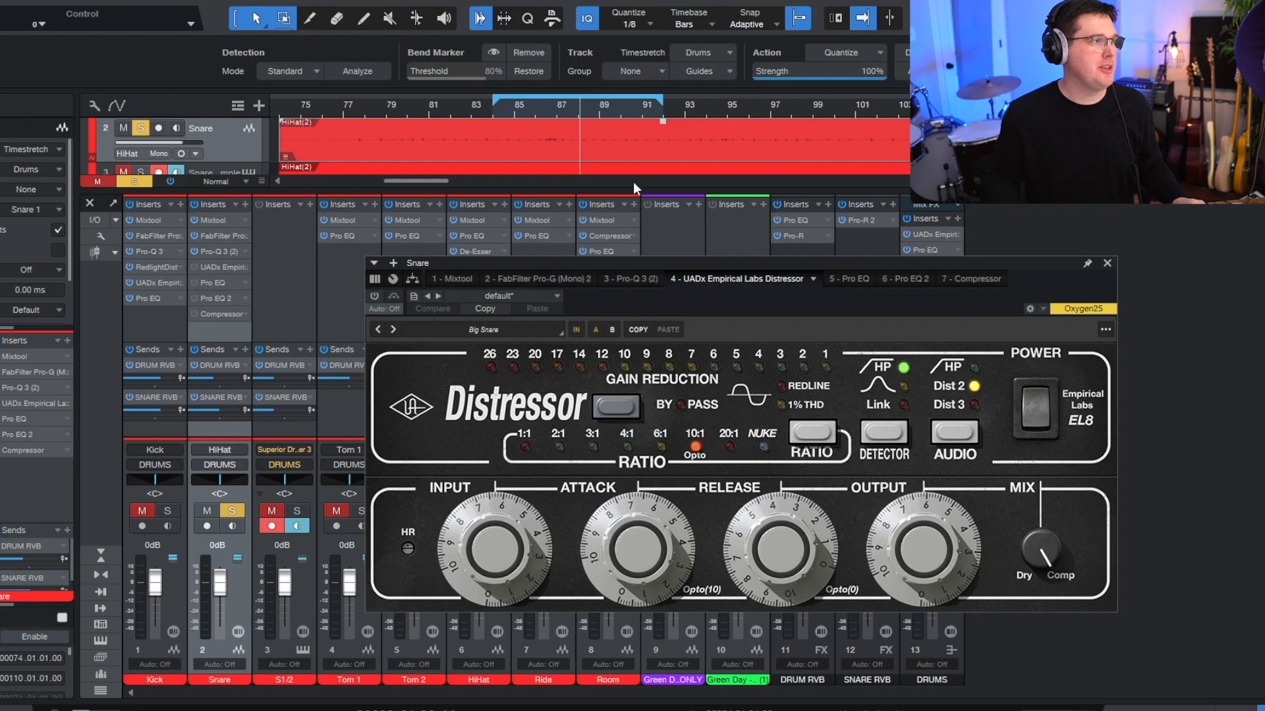
left_click(509, 101)
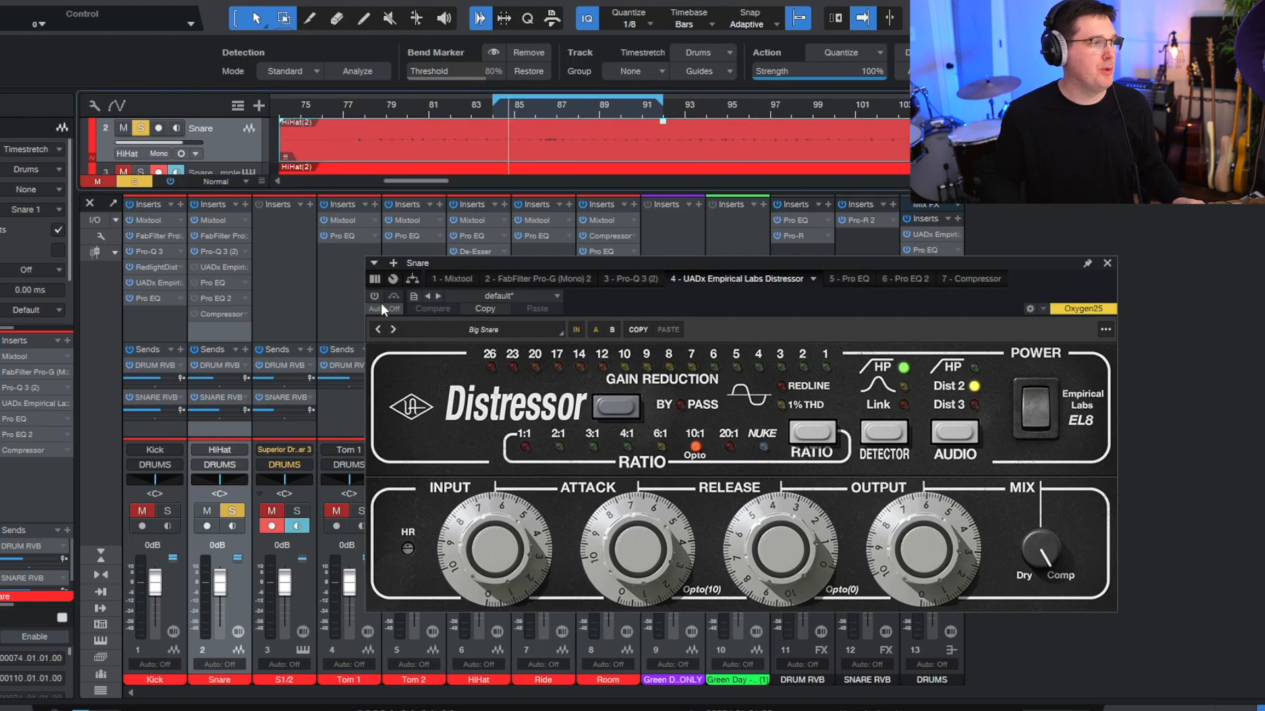
key("space")
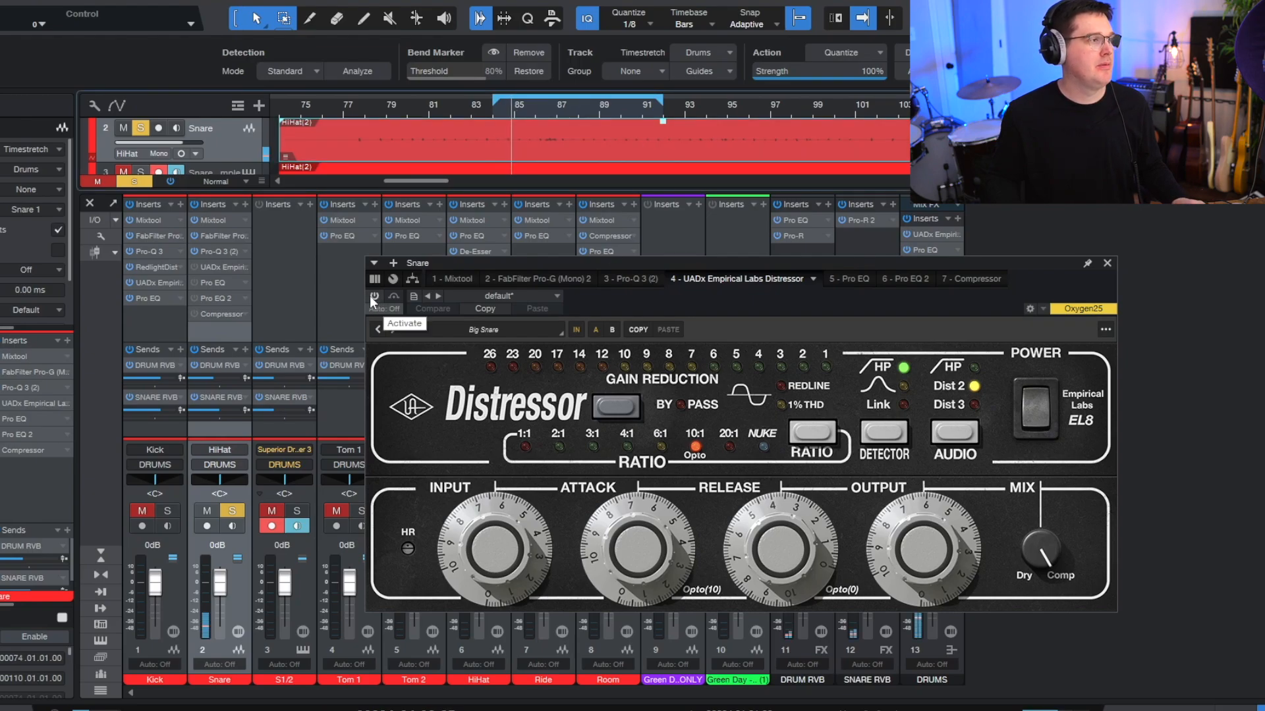
left_click(369, 295)
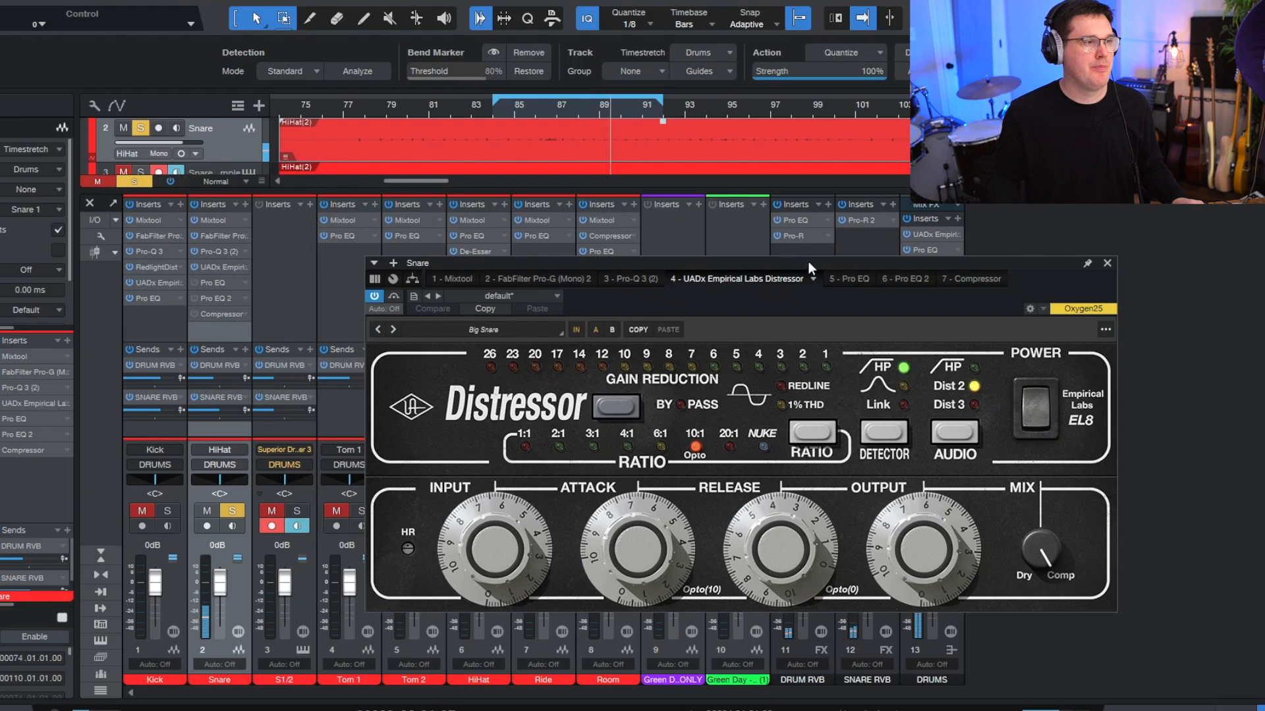
Step: Play the Snare from around bar 84 twice with its first Pro EQ bypassed, re-enabling the EQ partway through each pass
left_click(849, 278)
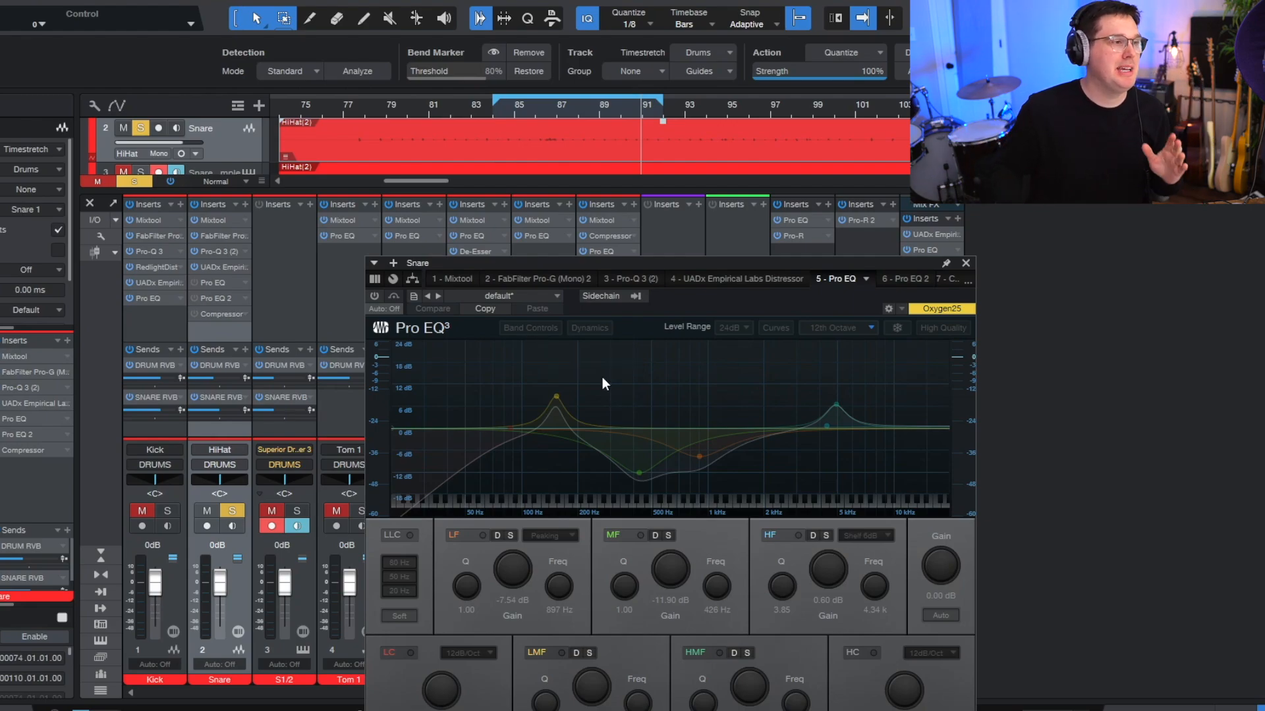
left_click(507, 109)
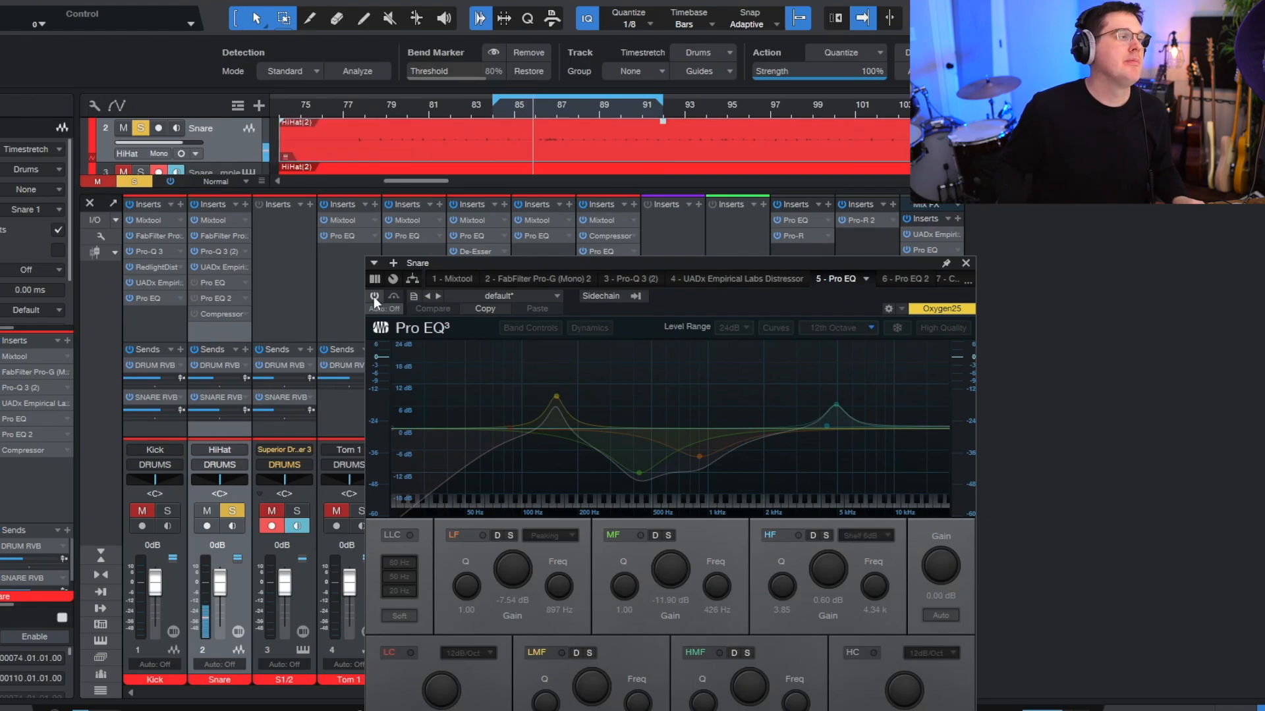
left_click(374, 296)
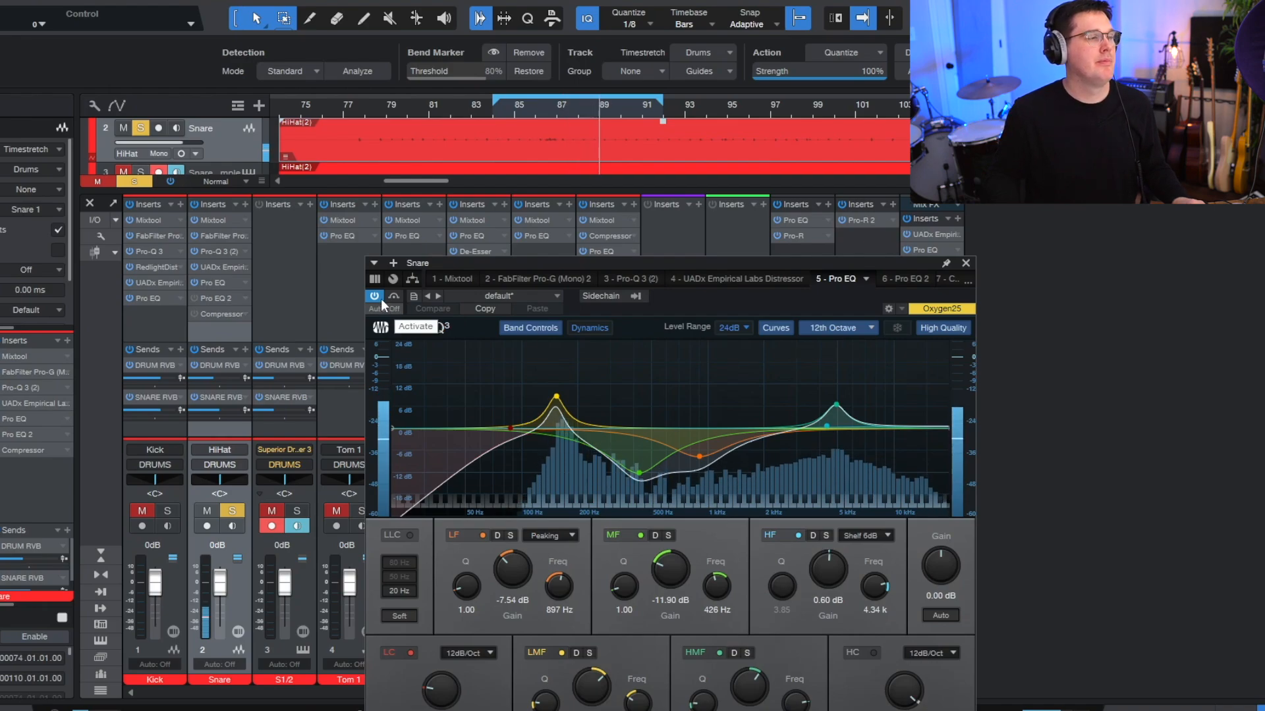
key("space")
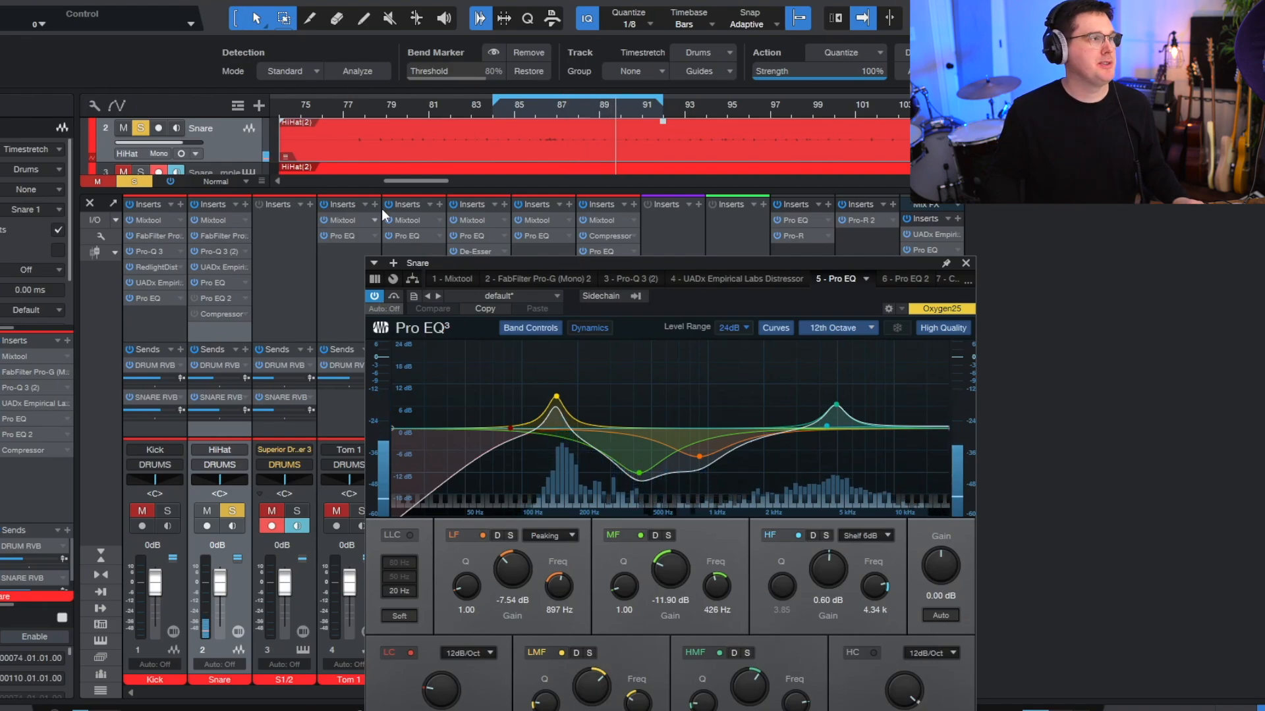
left_click(508, 107)
left_click(373, 296)
key("space")
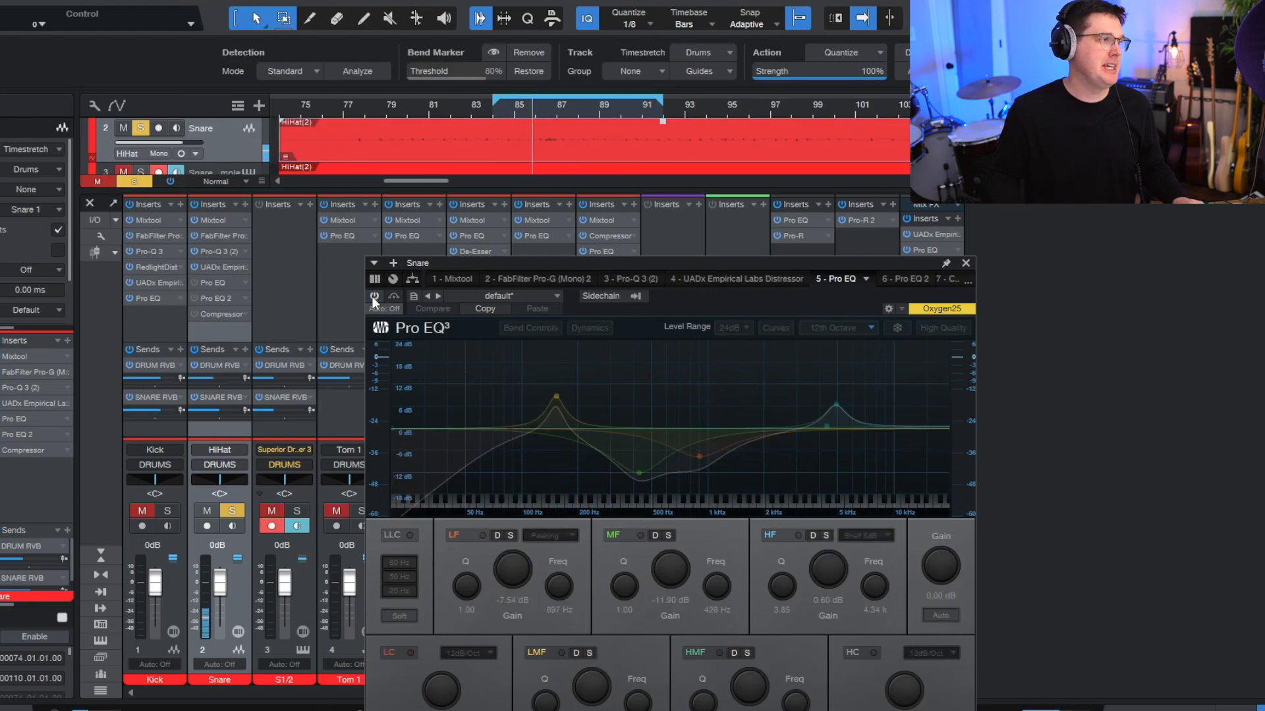
left_click(373, 296)
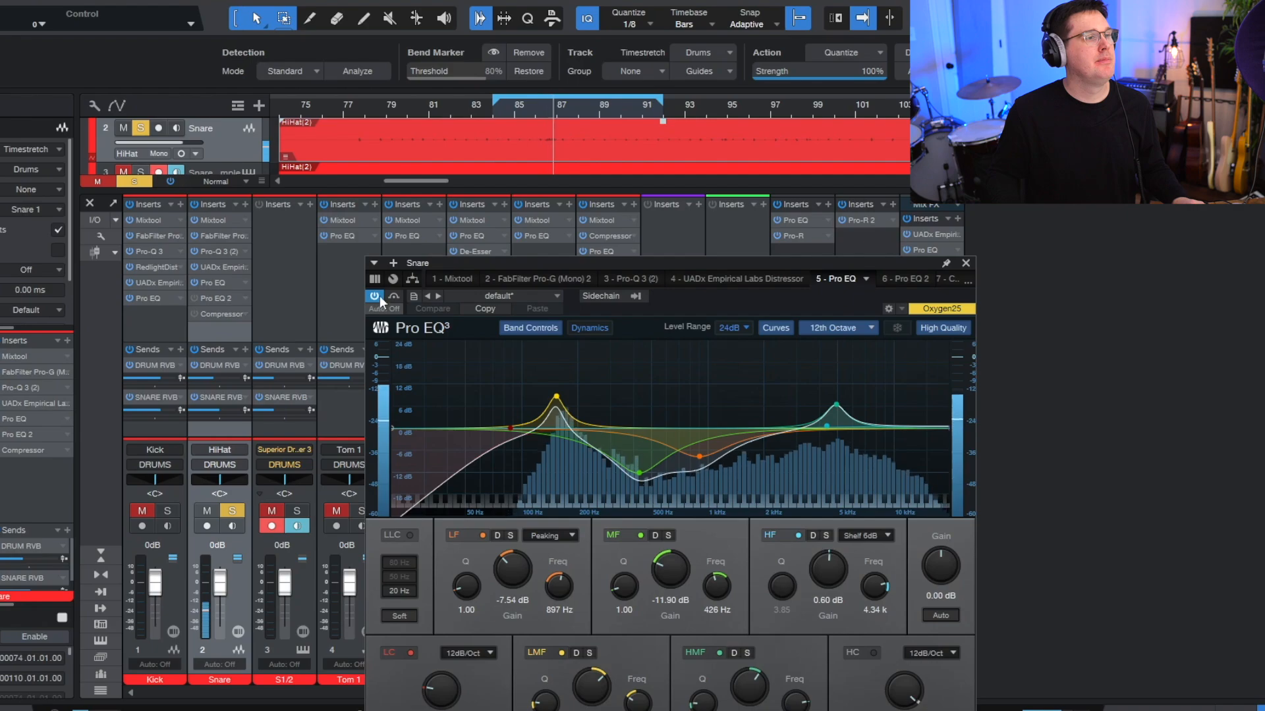
Step: Activate the Snare's Pro EQ 2 and compare the playing snare with it bypassed and re-enabled
left_click(904, 280)
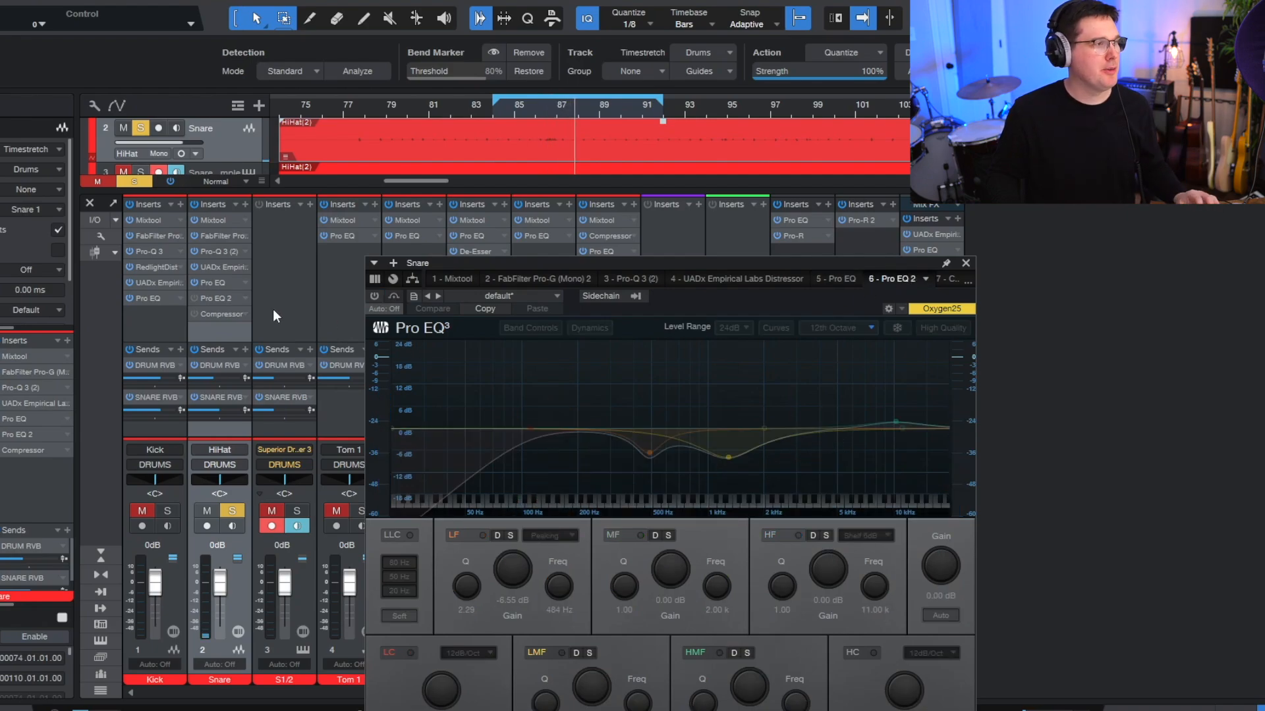
left_click(375, 296)
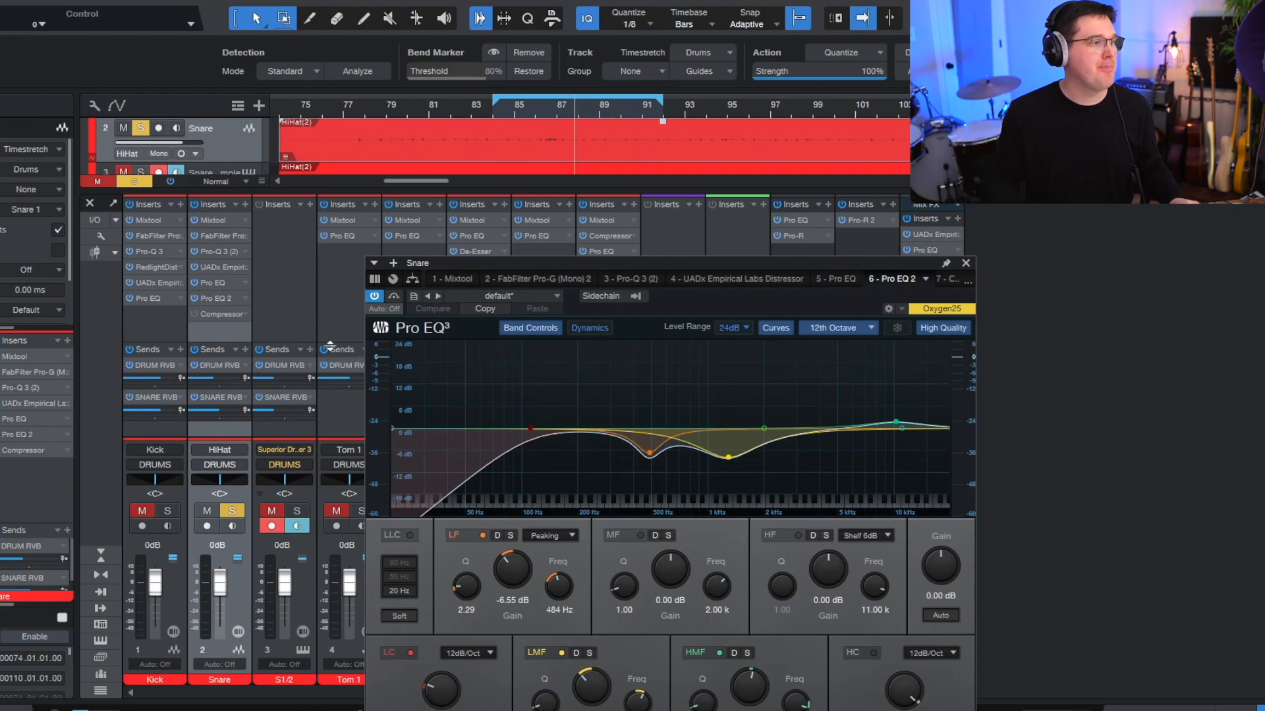
left_click(374, 297)
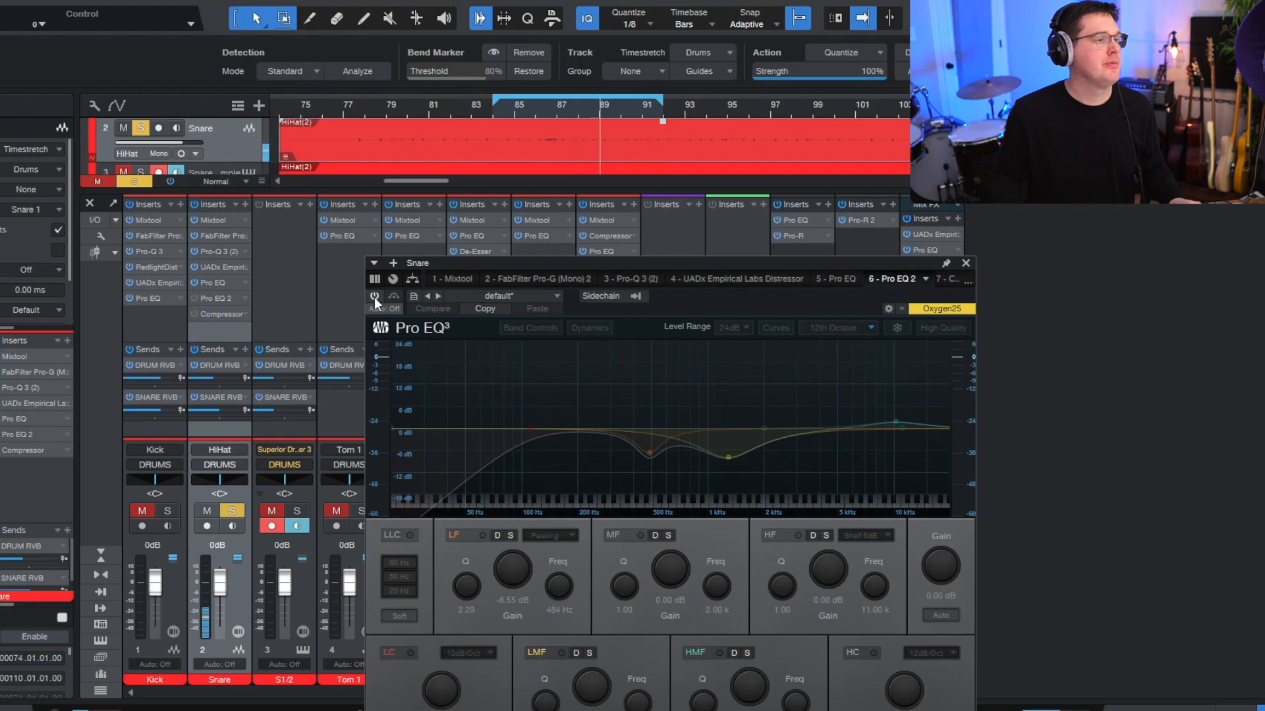
left_click(374, 297)
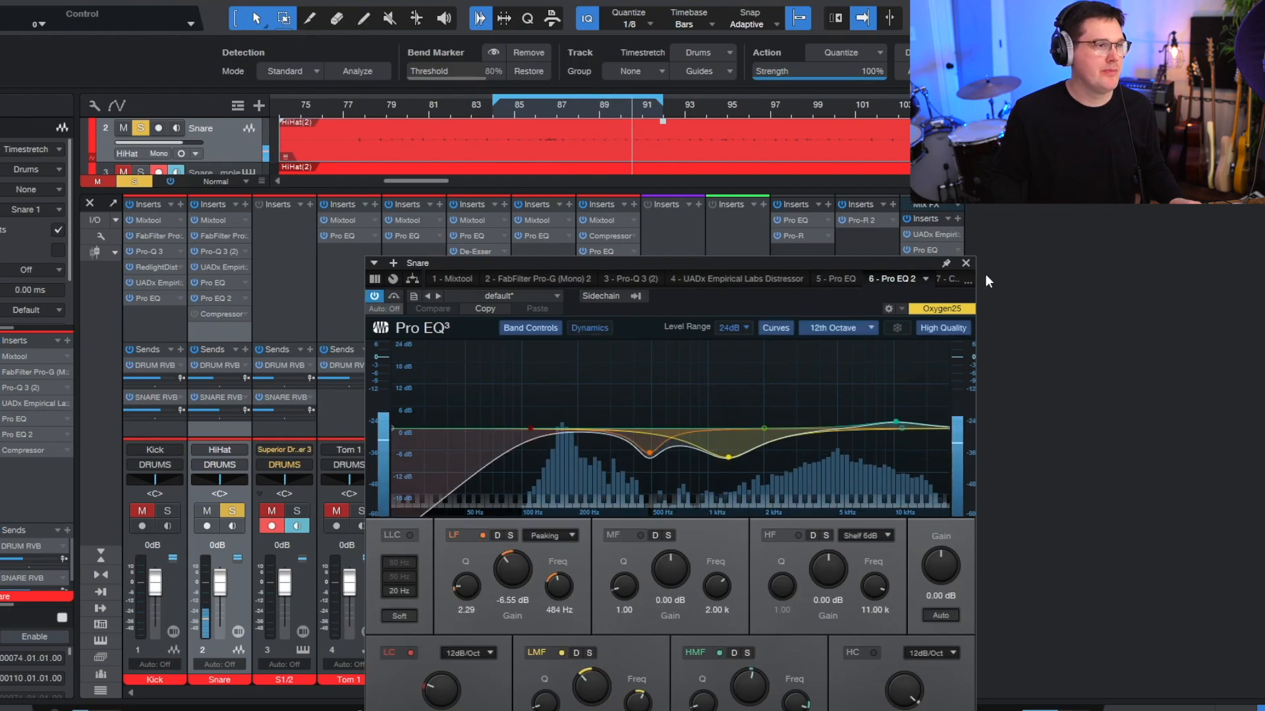
Step: Activate the Snare's Compressor, replay from around bar 84 with it bypassed, re-enable it partway through, and close its window
left_click(950, 280)
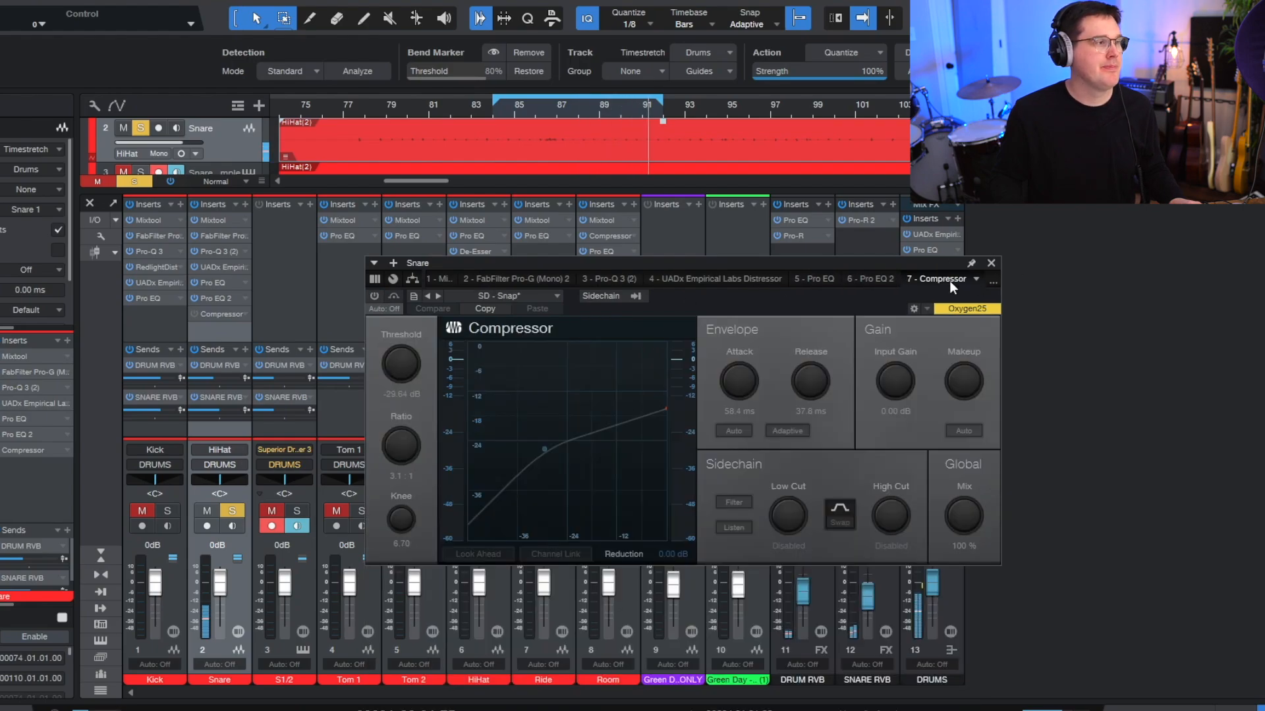
left_click(375, 297)
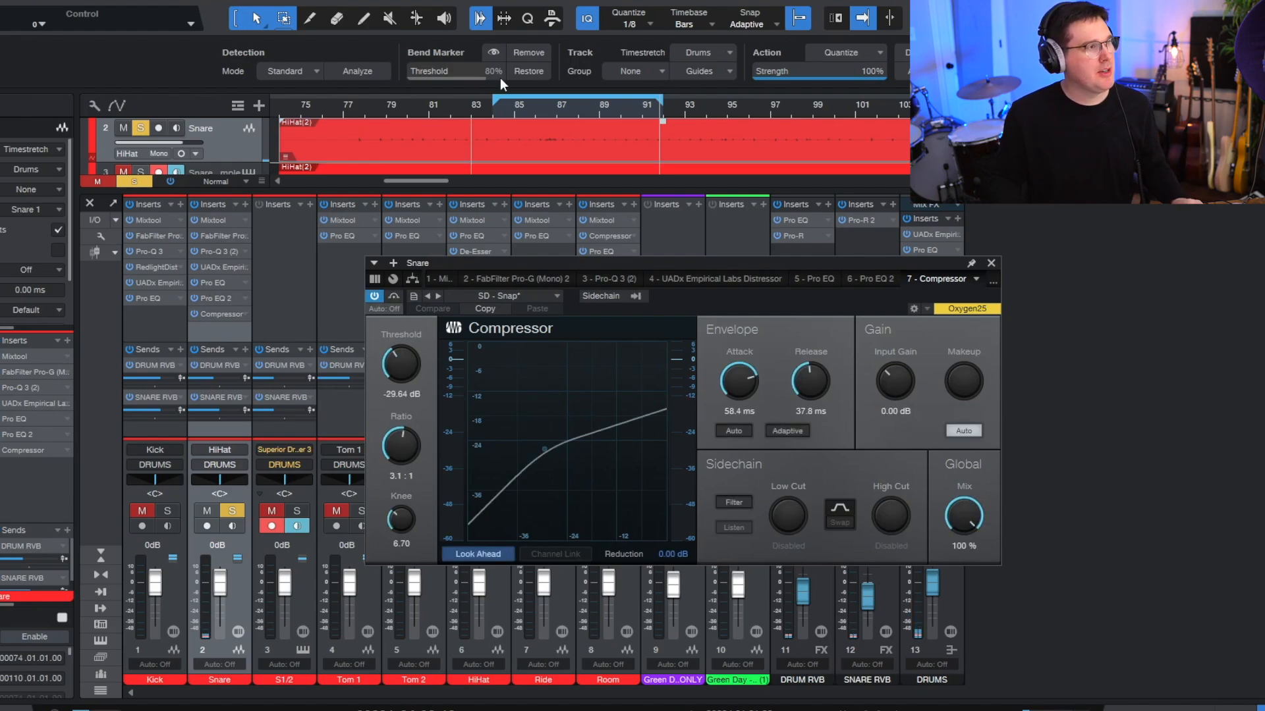
left_click(508, 109)
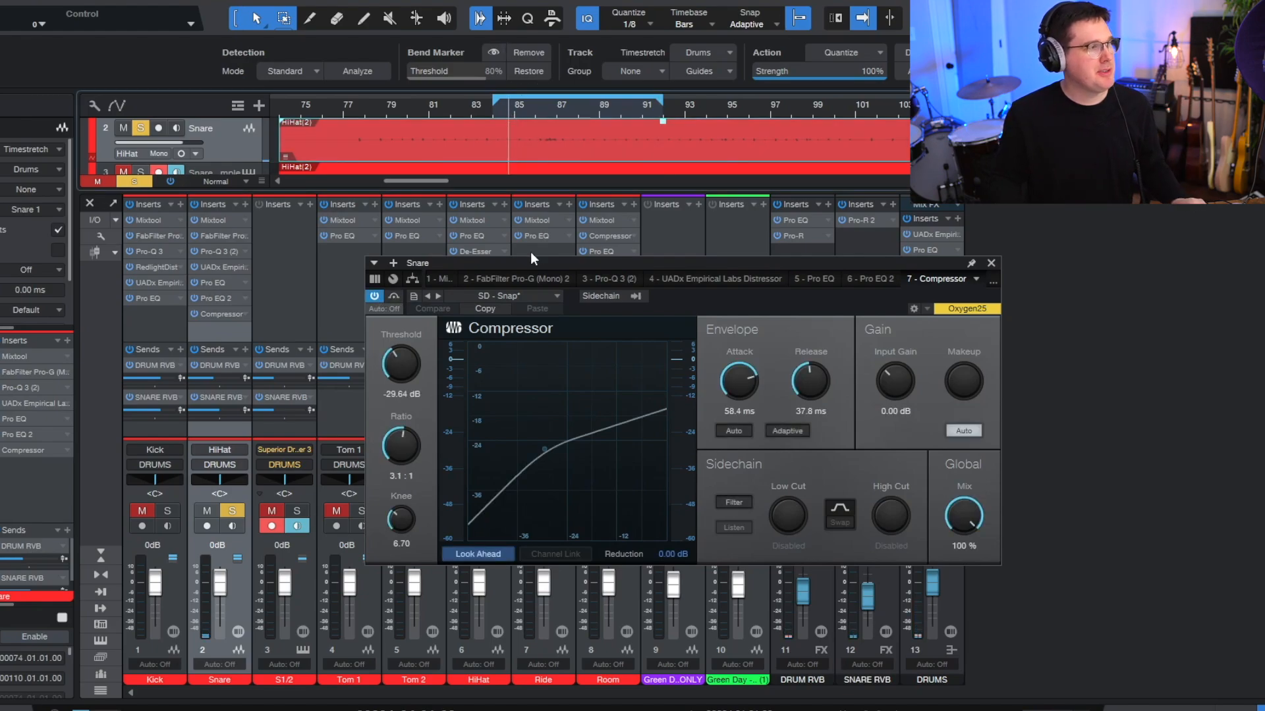
left_click(373, 296)
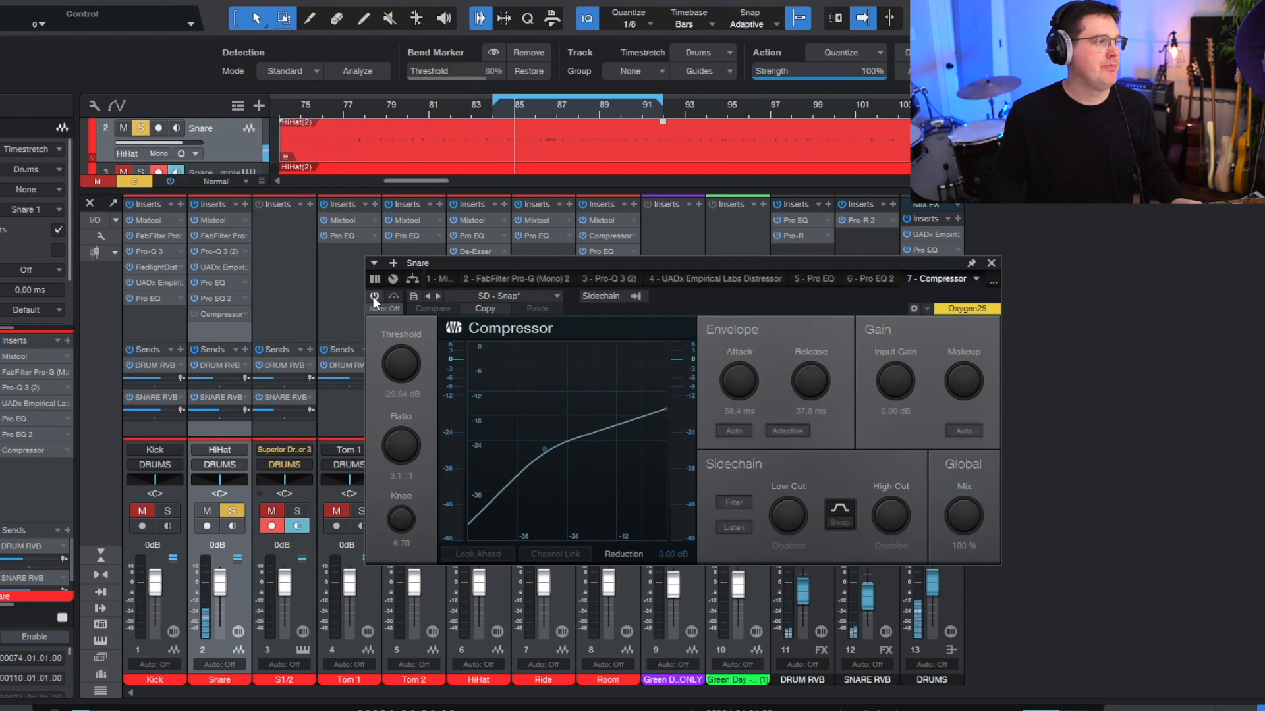
left_click(372, 297)
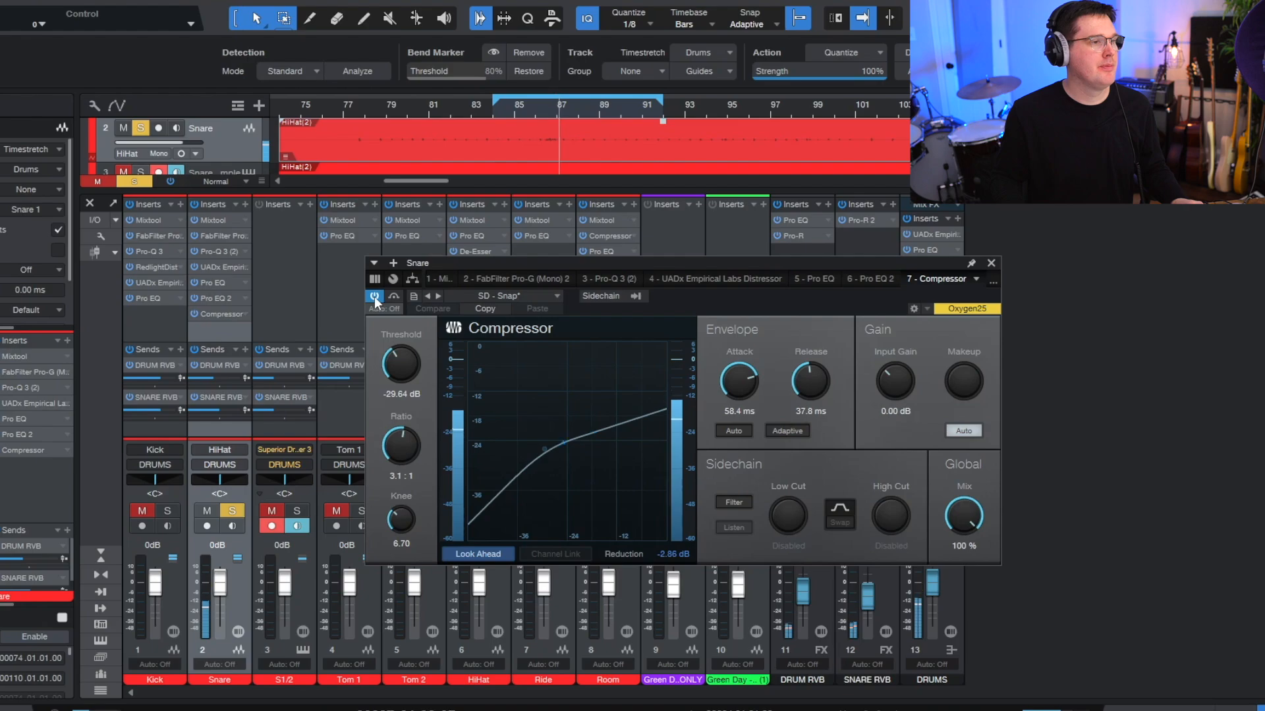
left_click(991, 280)
left_click(893, 265)
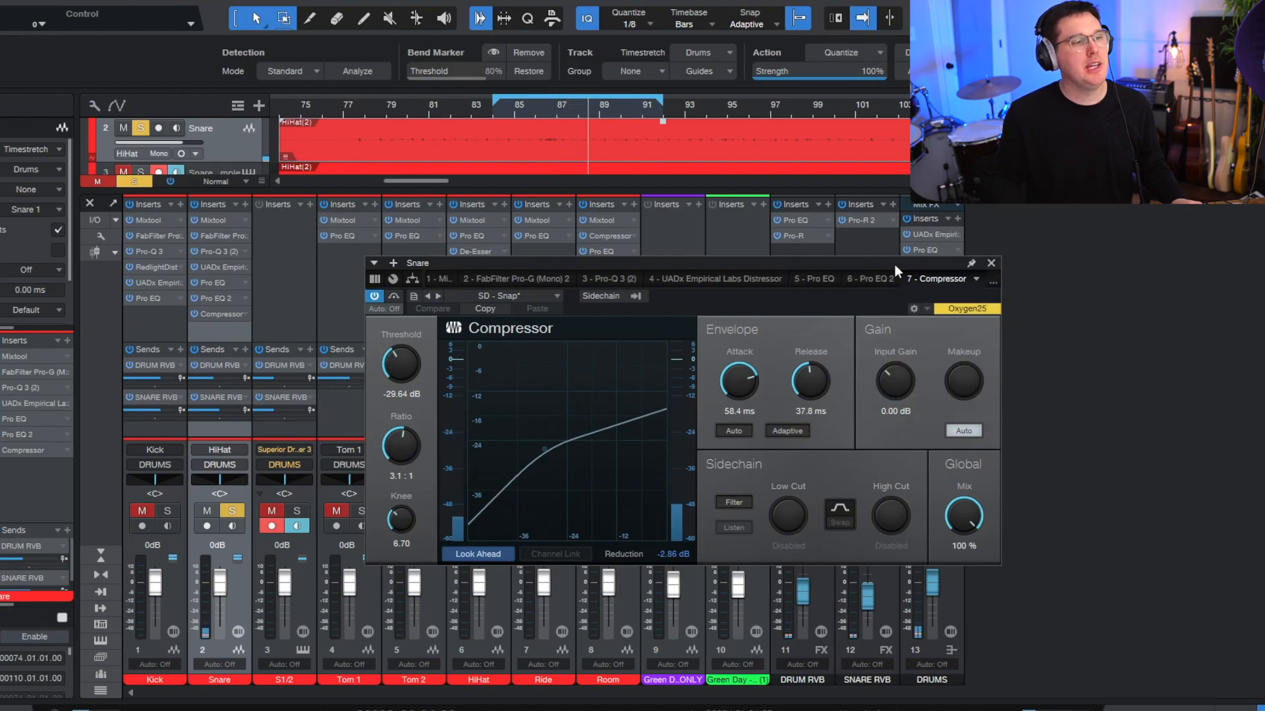
left_click(992, 263)
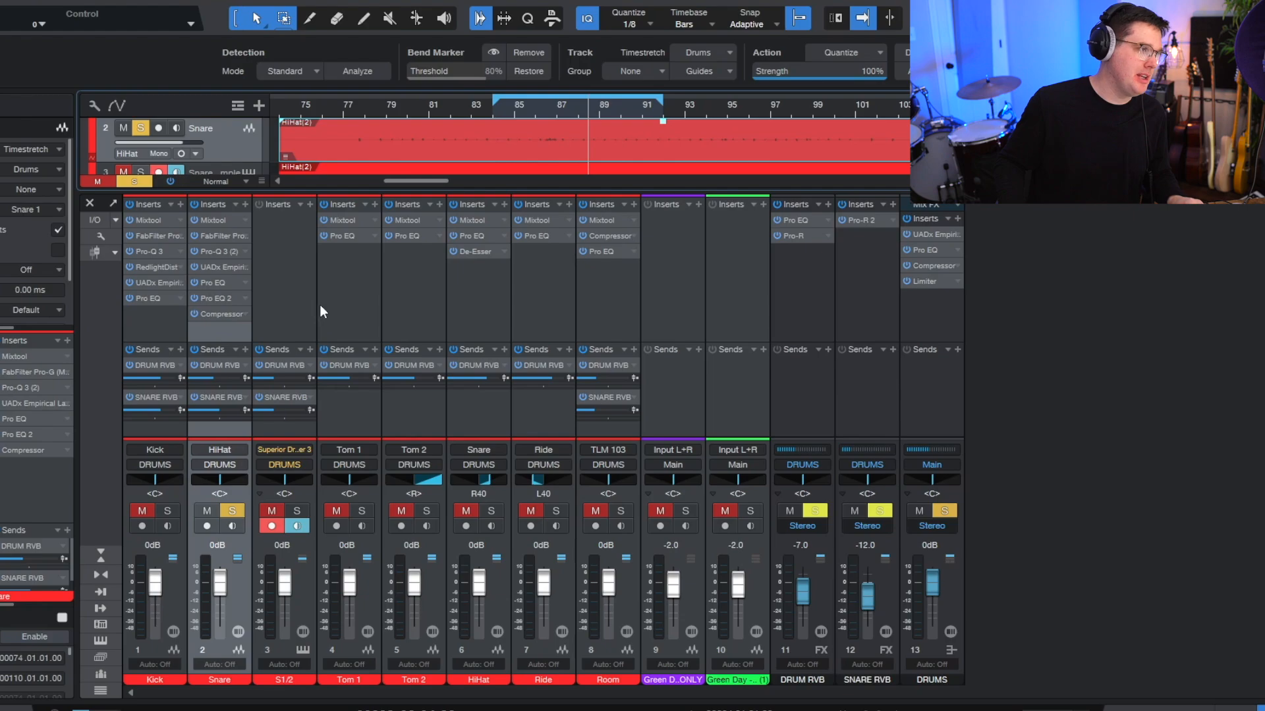
Step: Solo the S1/2 snare sample channel, play it from around bar 84, and unsolo it
left_click(301, 297)
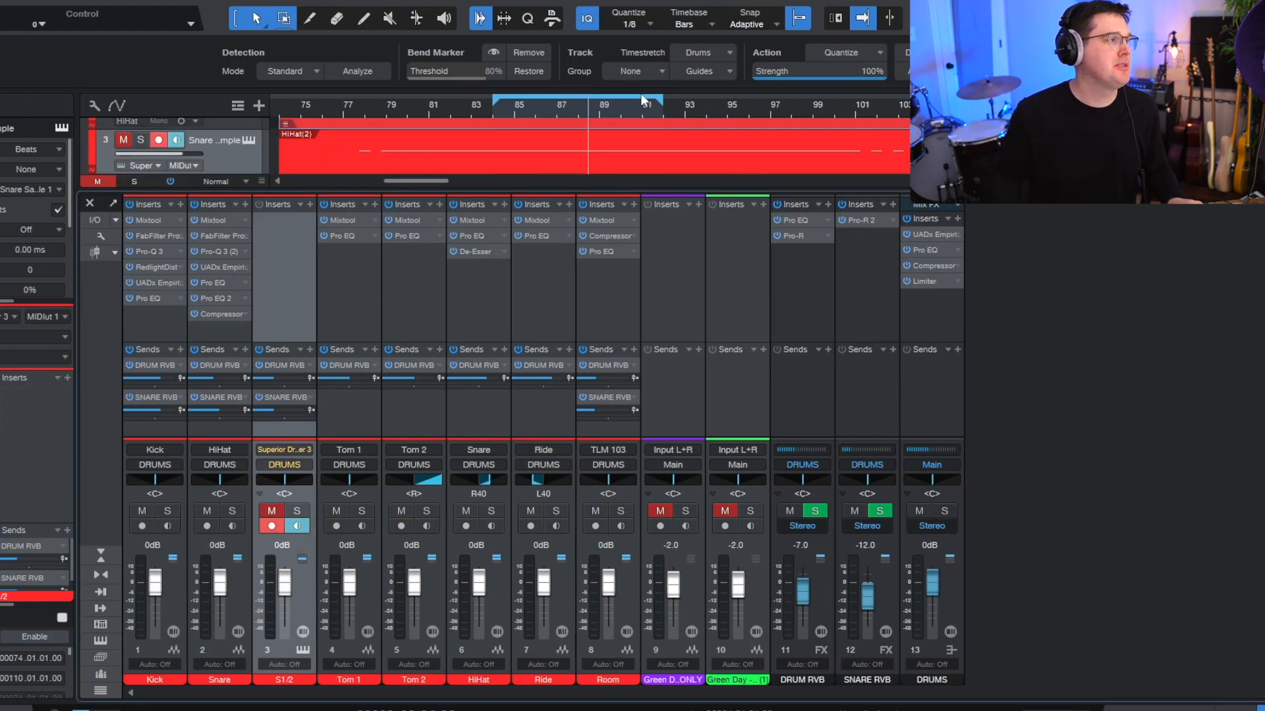
key("s")
left_click(505, 112)
key("space")
scroll(527, 138, "down", 1)
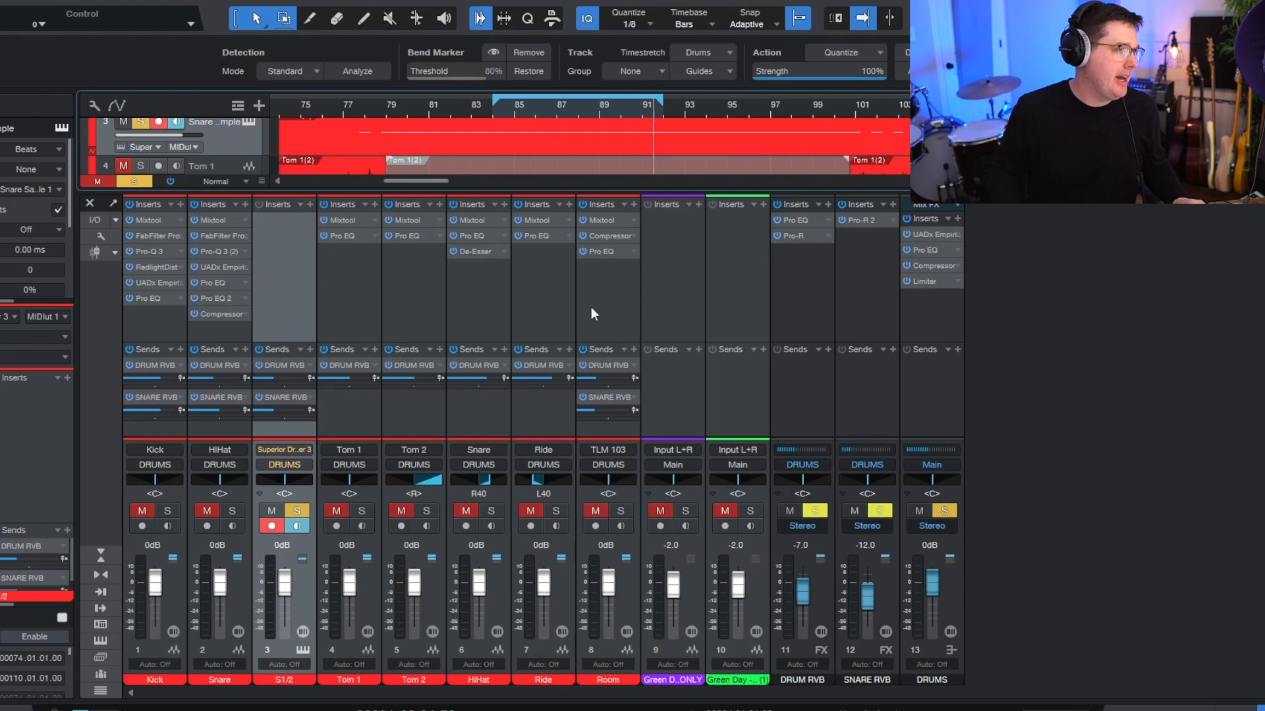
key("s")
Step: Solo the Snare and S1/2 sample channels together and play them from around bar 84
left_click(224, 330)
left_click(267, 301, "shift")
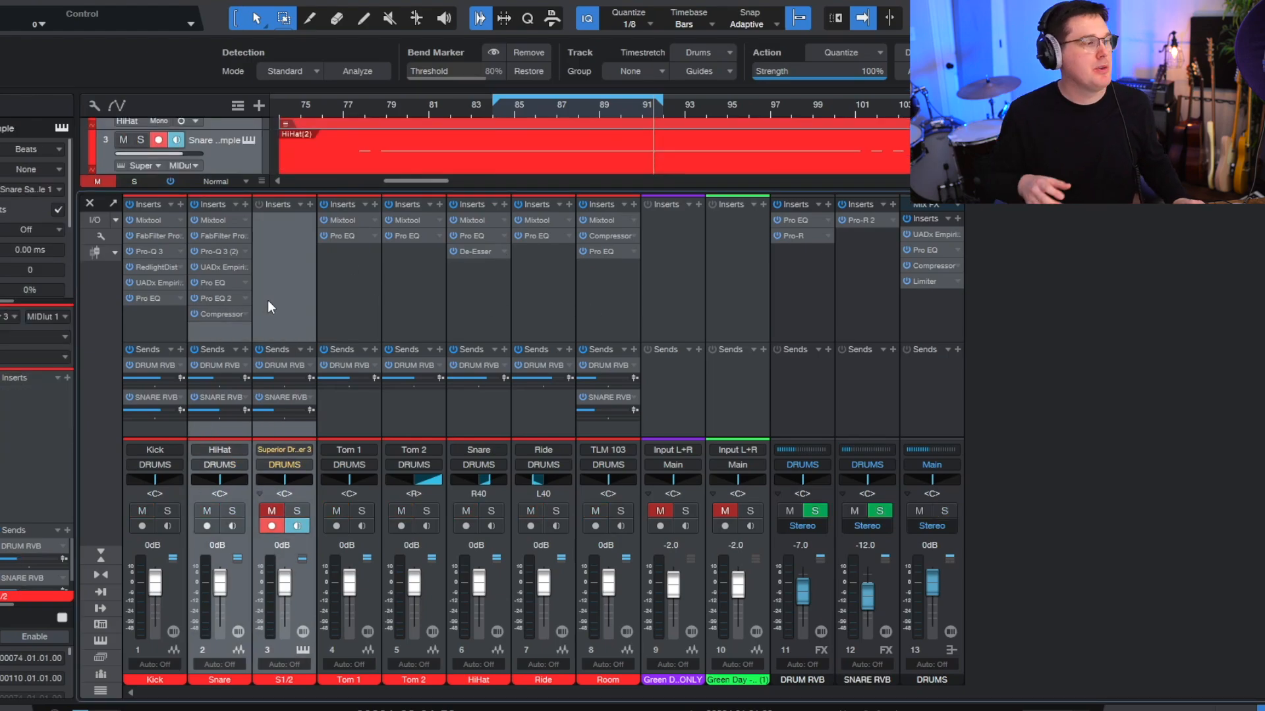
left_click(272, 511)
key("s")
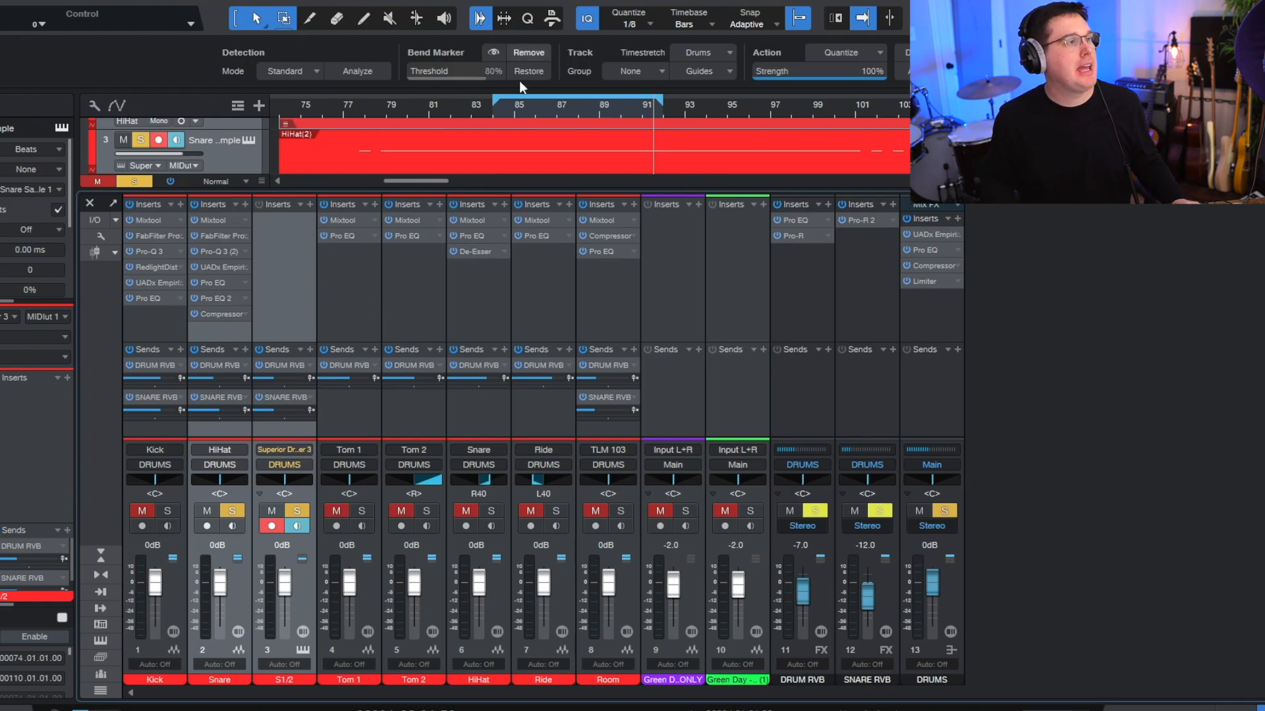
left_click(506, 102)
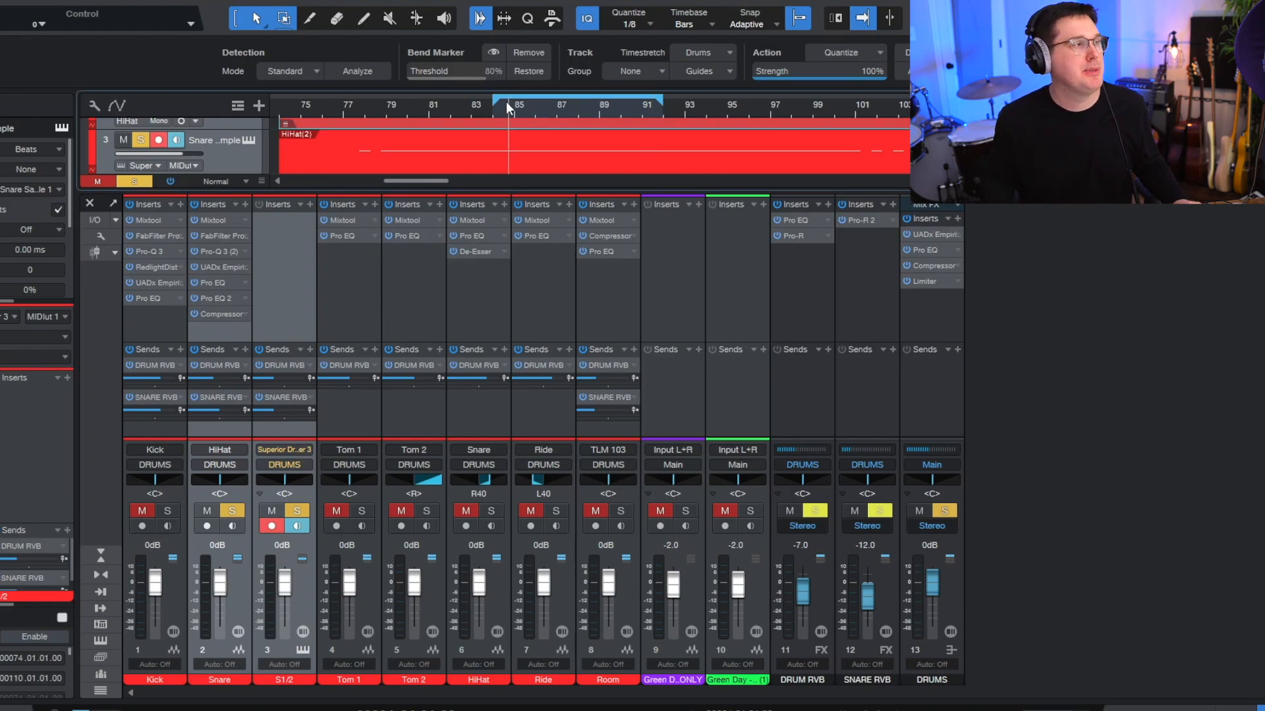
key("space")
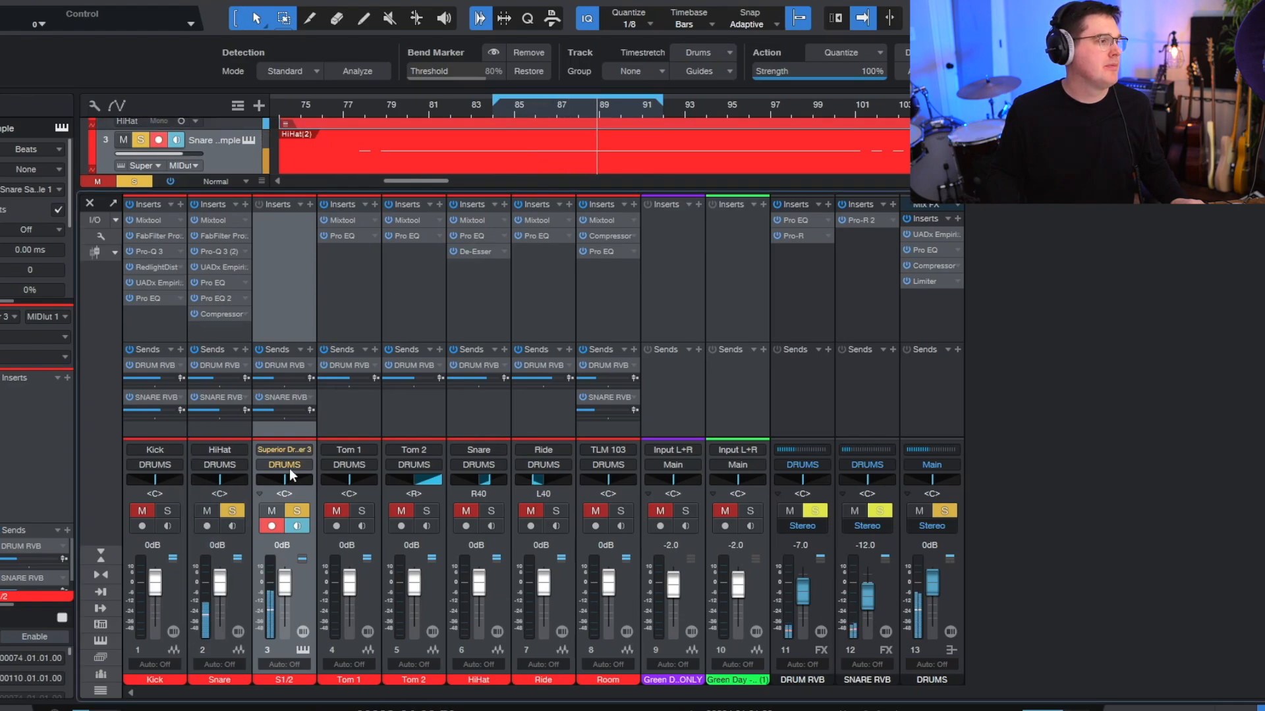
Step: Compare the playing snare layers by unsoloing and re-soloing first S1/2, then the Snare channel
left_click(296, 511)
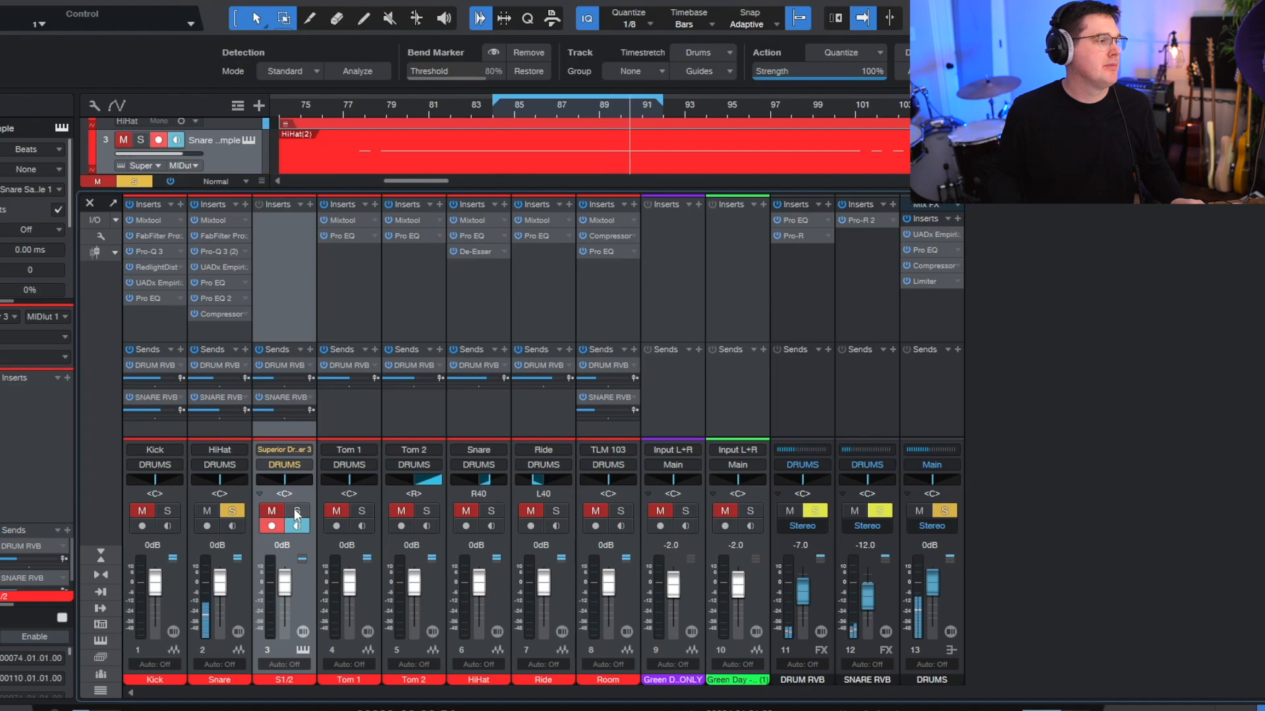
left_click(297, 511)
left_click(231, 511)
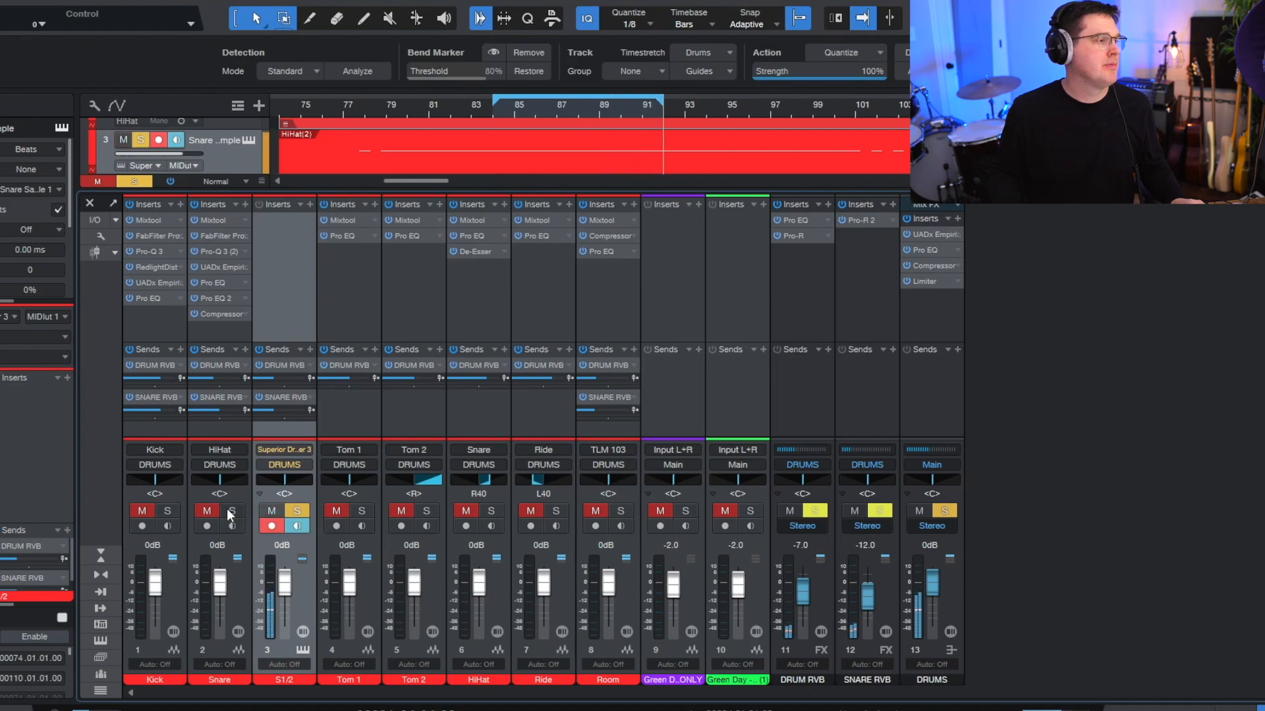
left_click(227, 510)
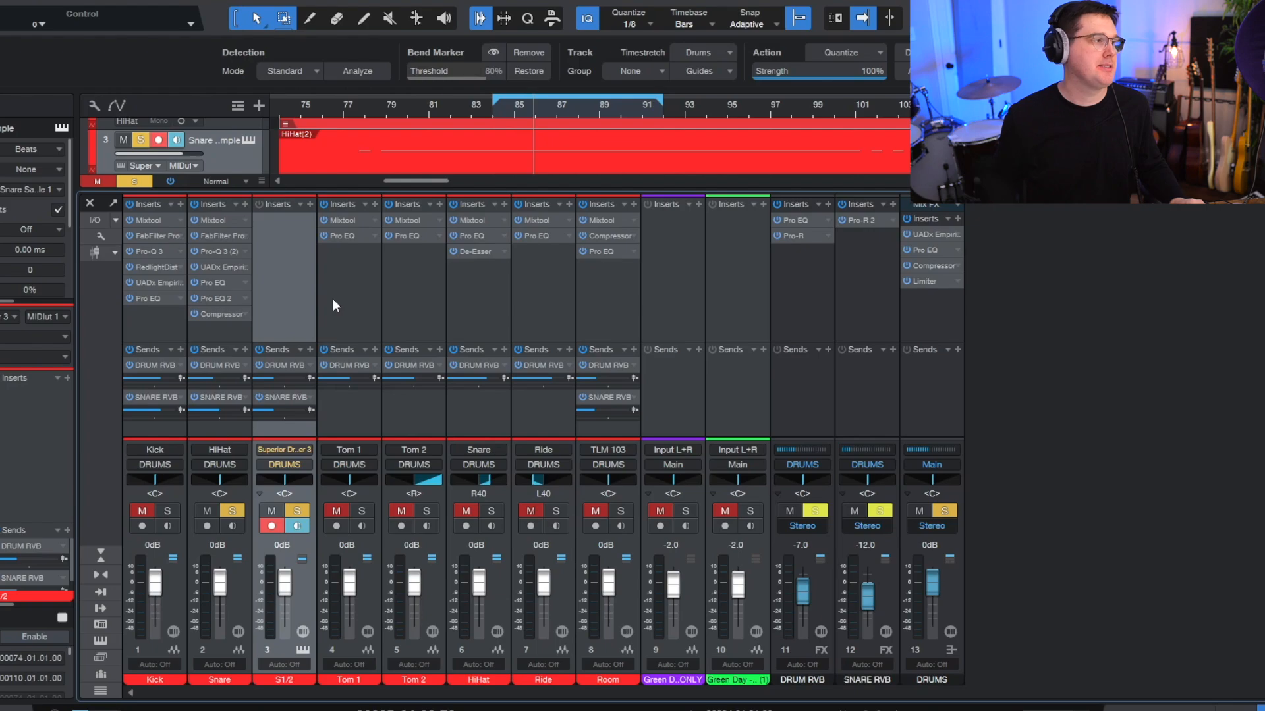
Step: Solo the Kick, bypass all its inserts, and play from around bar 85, briefly bypassing the DRUMS bus inserts during playback
left_click(224, 330)
key("s")
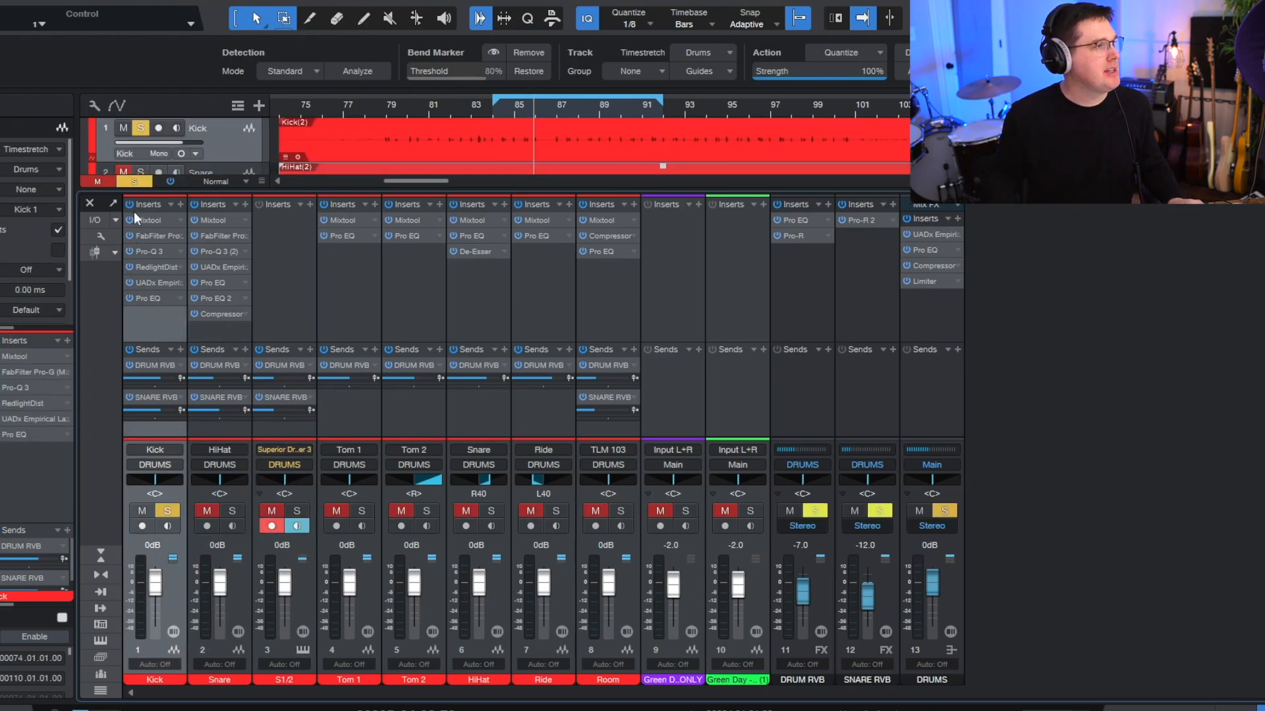
left_click(129, 205)
left_click(519, 108)
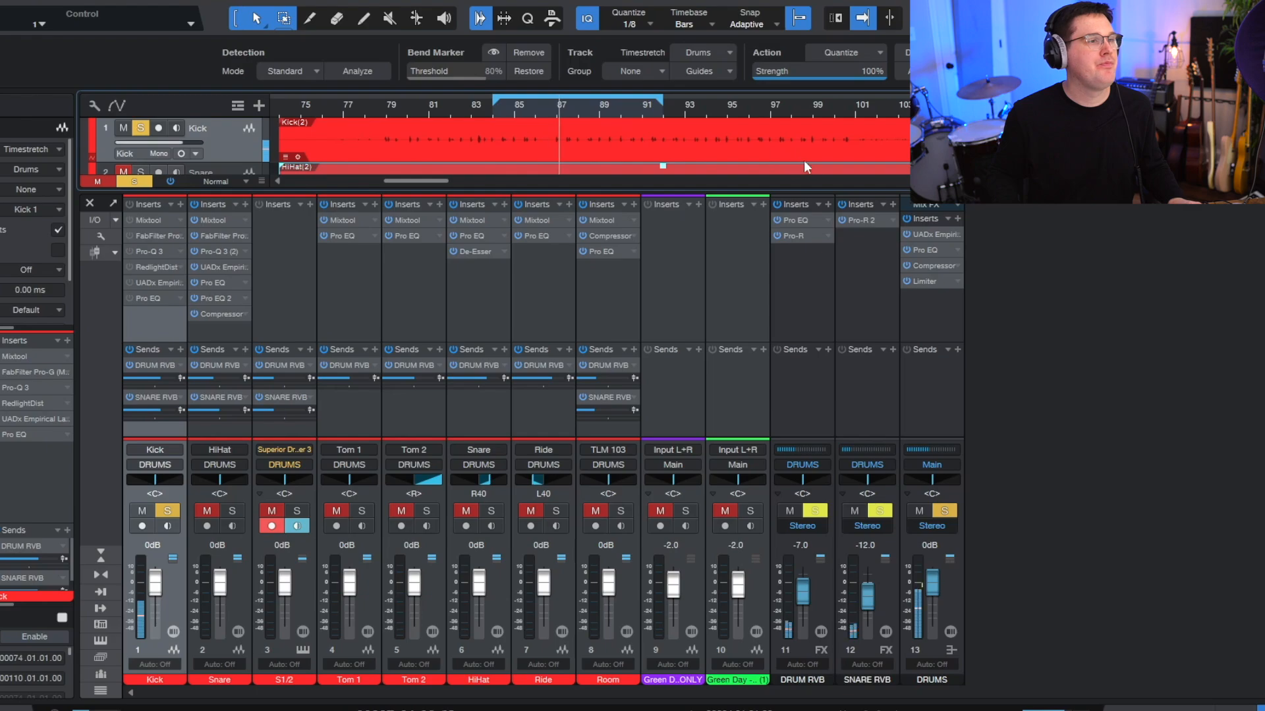
left_click(907, 218)
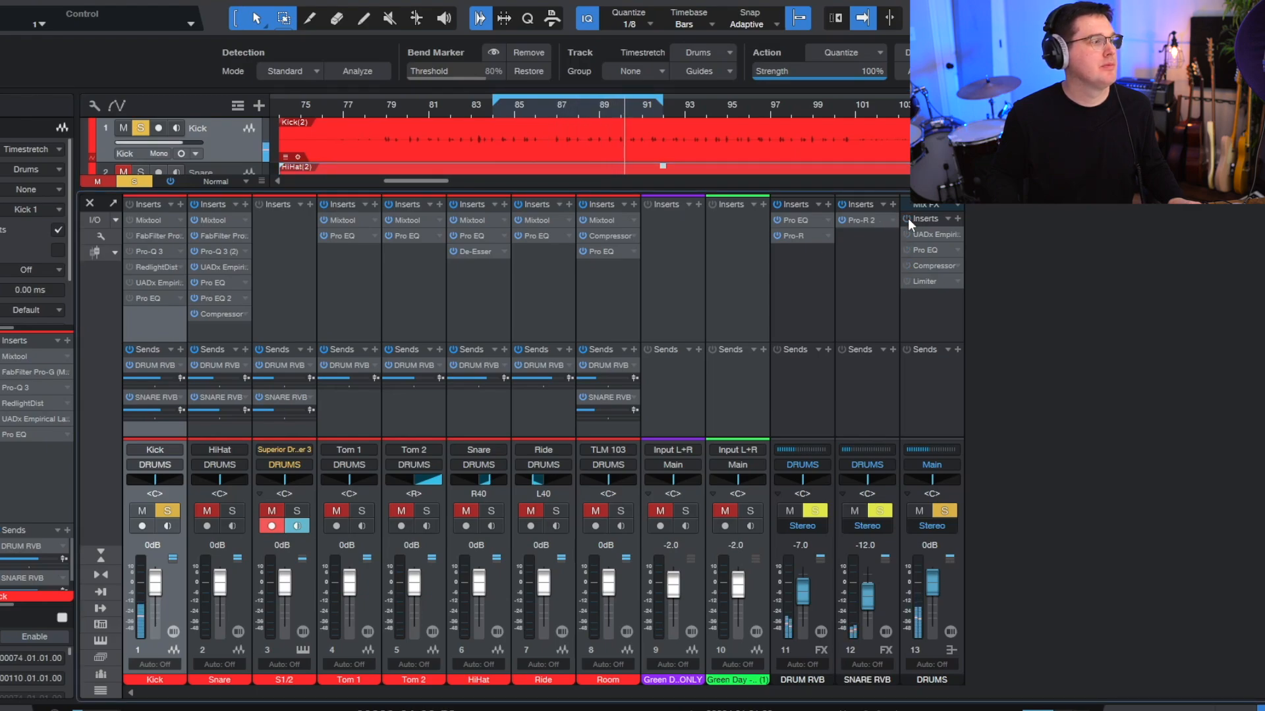
left_click(908, 219)
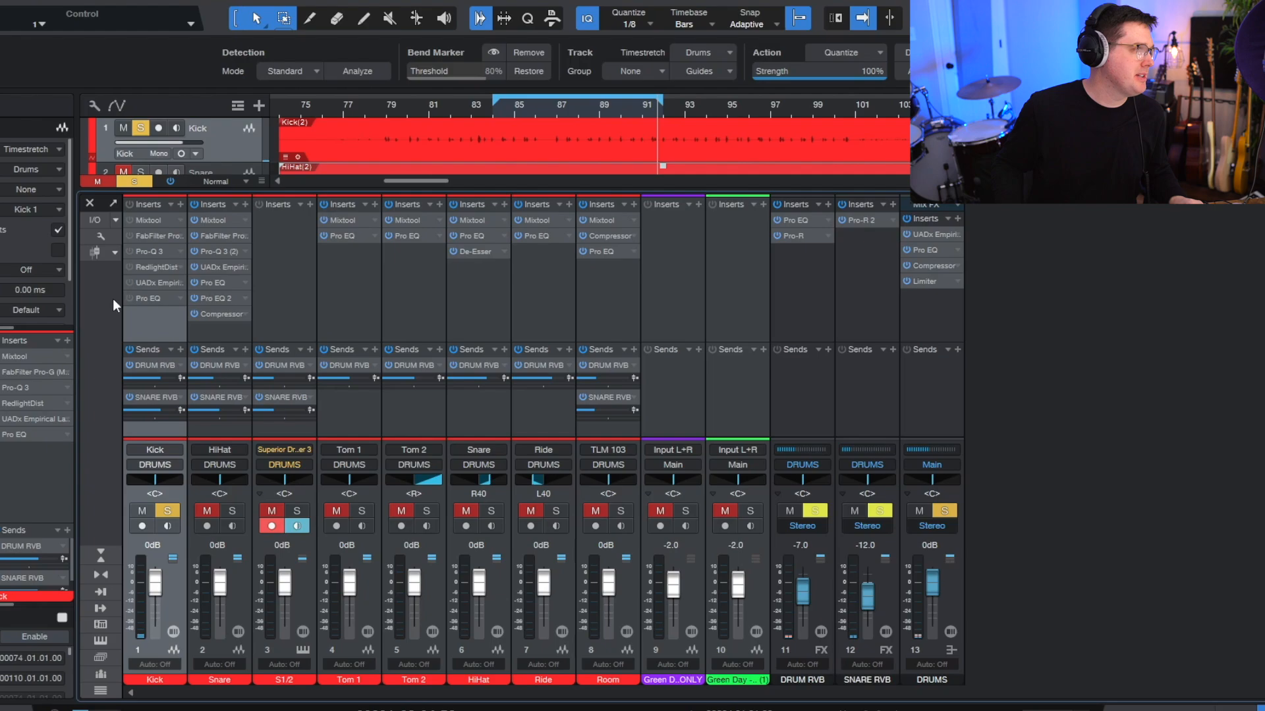
Step: Activate the Kick's Mixtool and FabFilter Pro-G, moving the plug-in window clear of the Kick channel
double_click(164, 220)
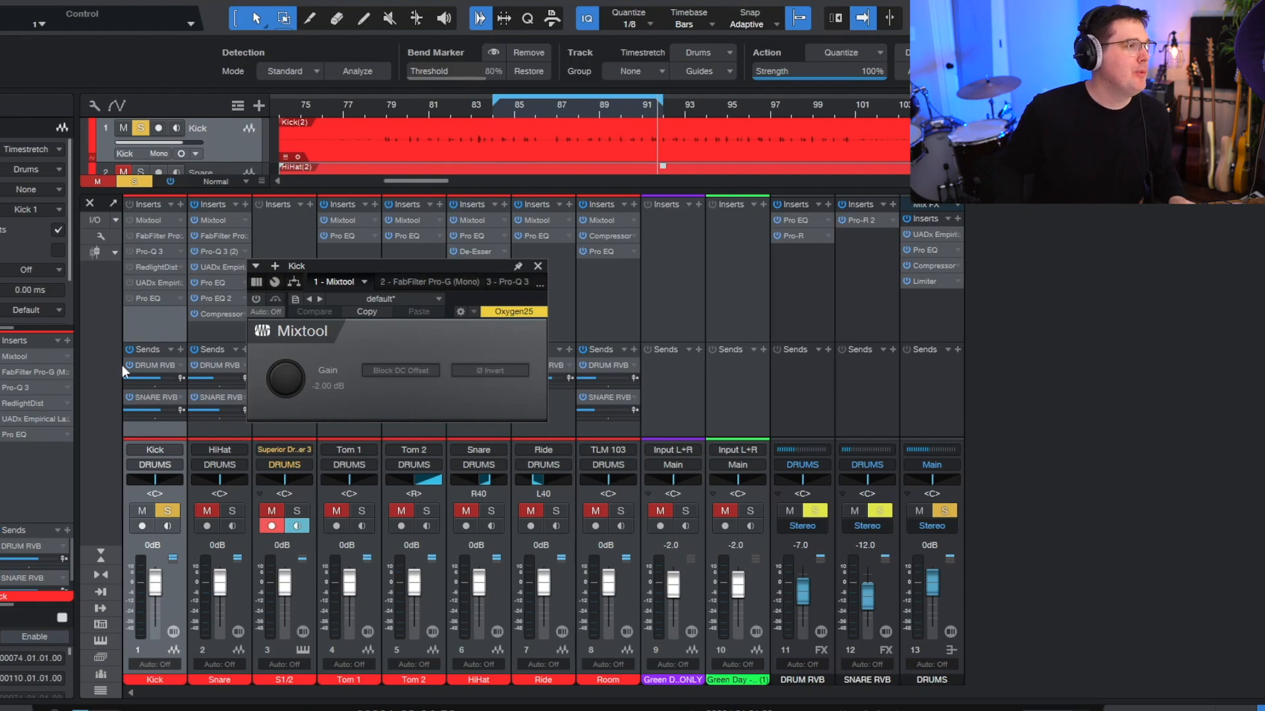
left_click(255, 299)
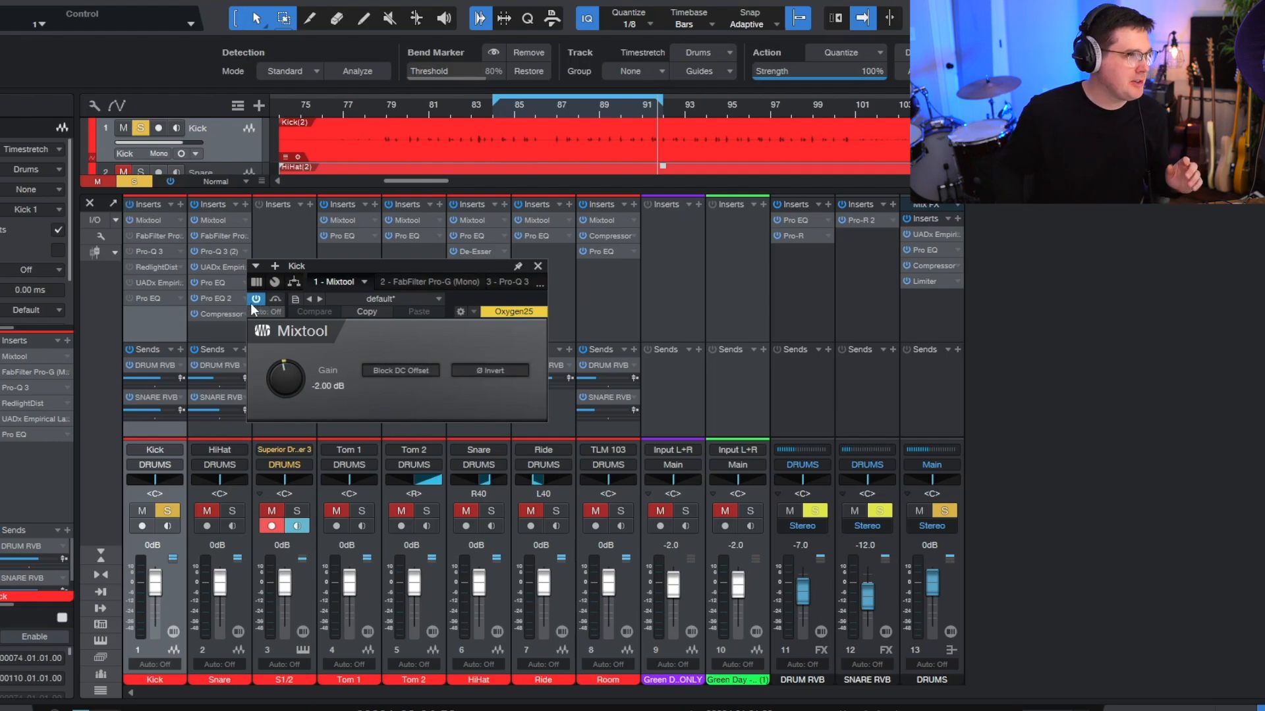
left_click(427, 282)
left_click_drag(432, 267, 702, 275)
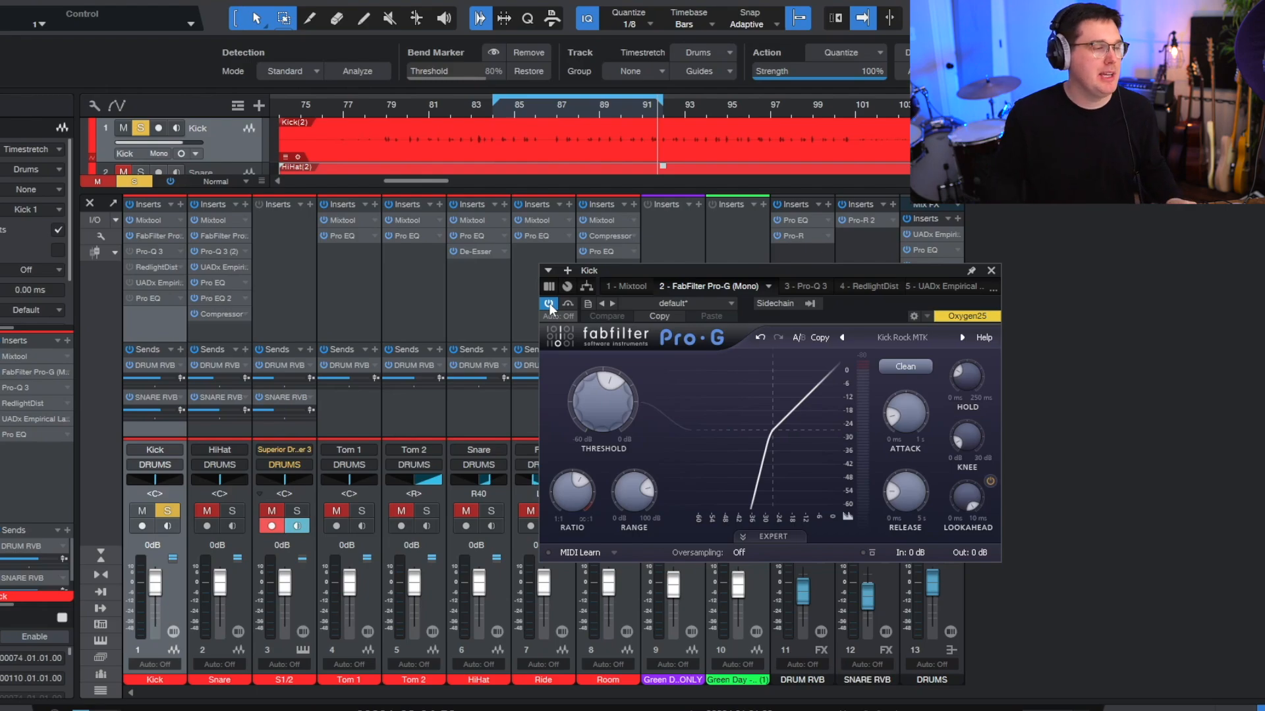
Step: Show the Kick's Pro-Q 3 and play from around bar 84, activating the EQ partway through to compare
left_click(799, 286)
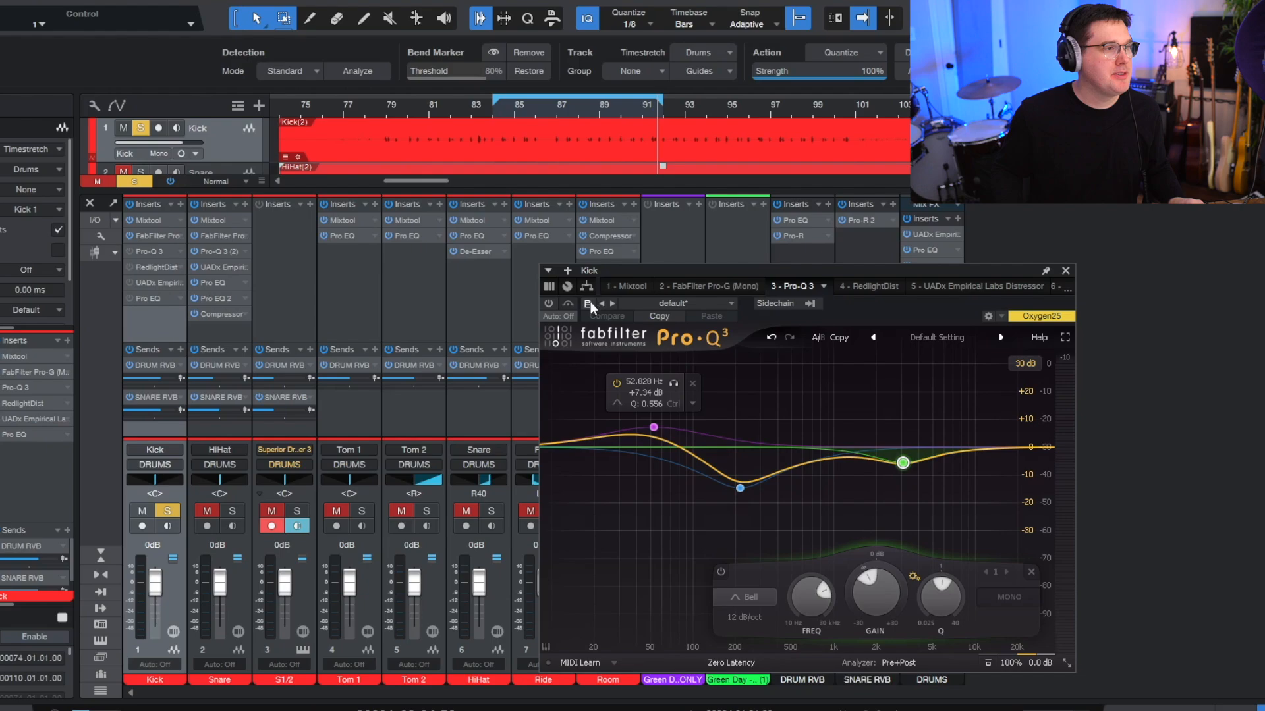
left_click(741, 286)
left_click(801, 285)
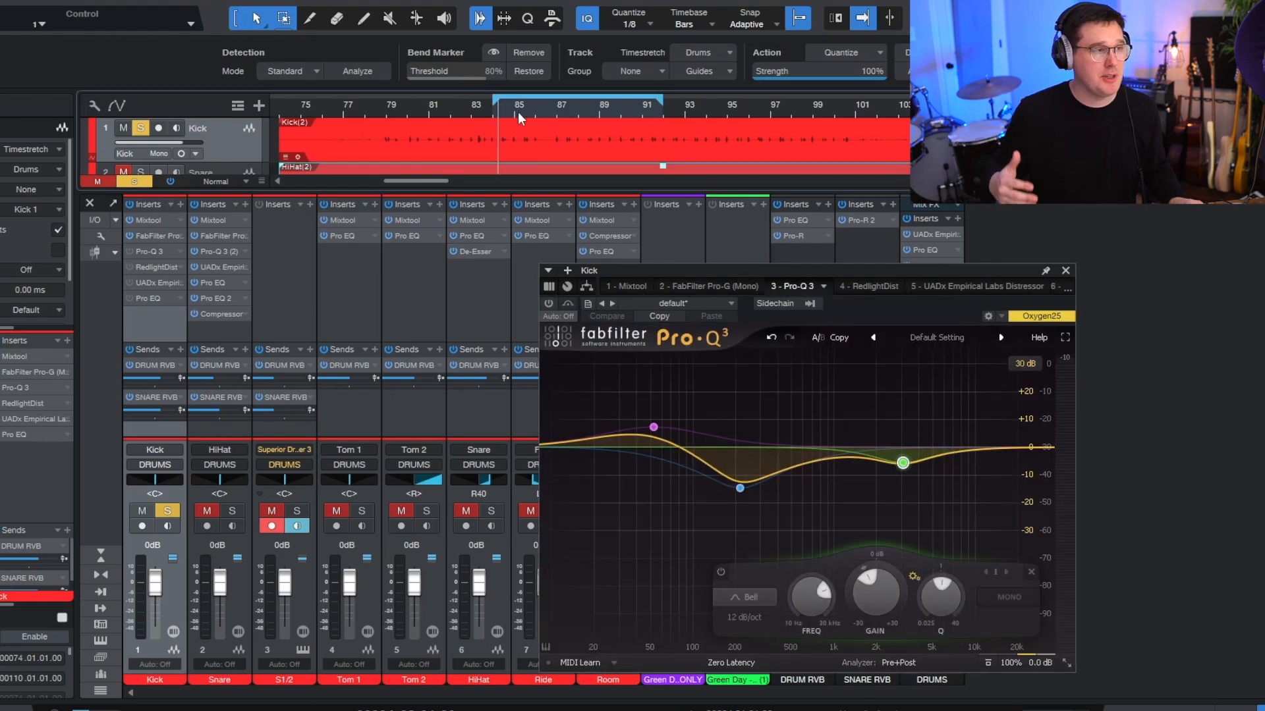
key("space")
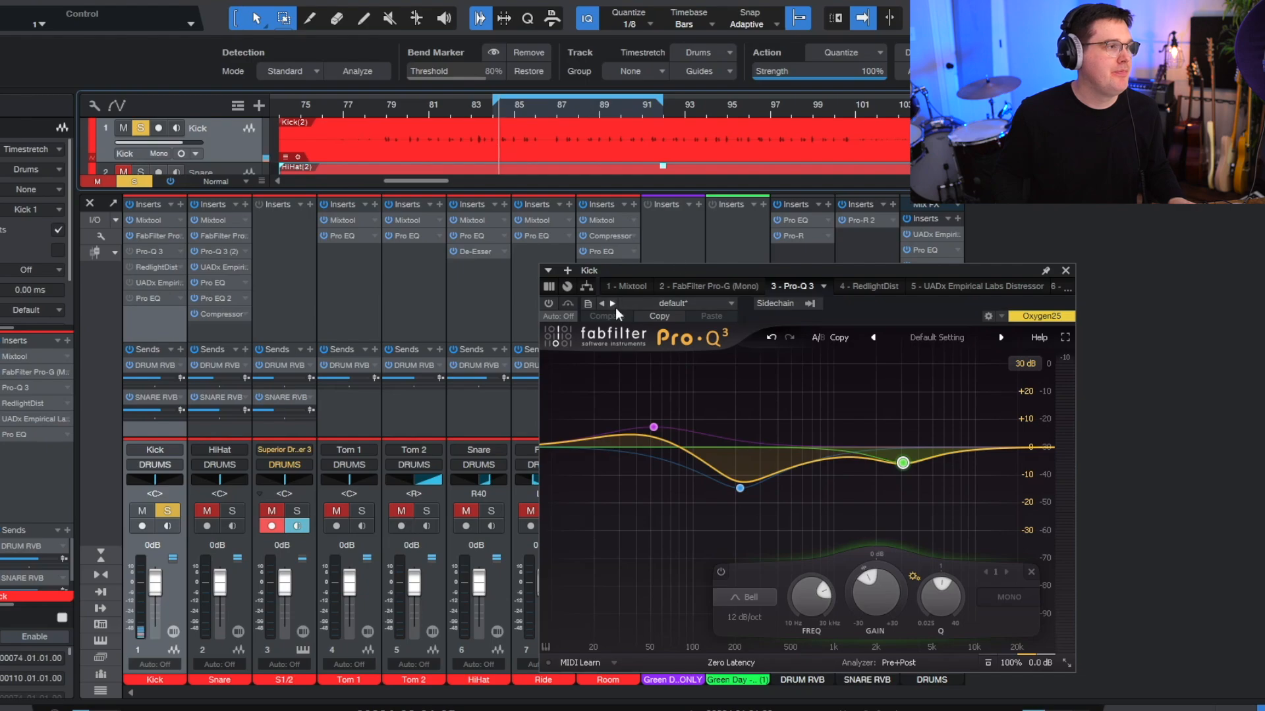
left_click(548, 303)
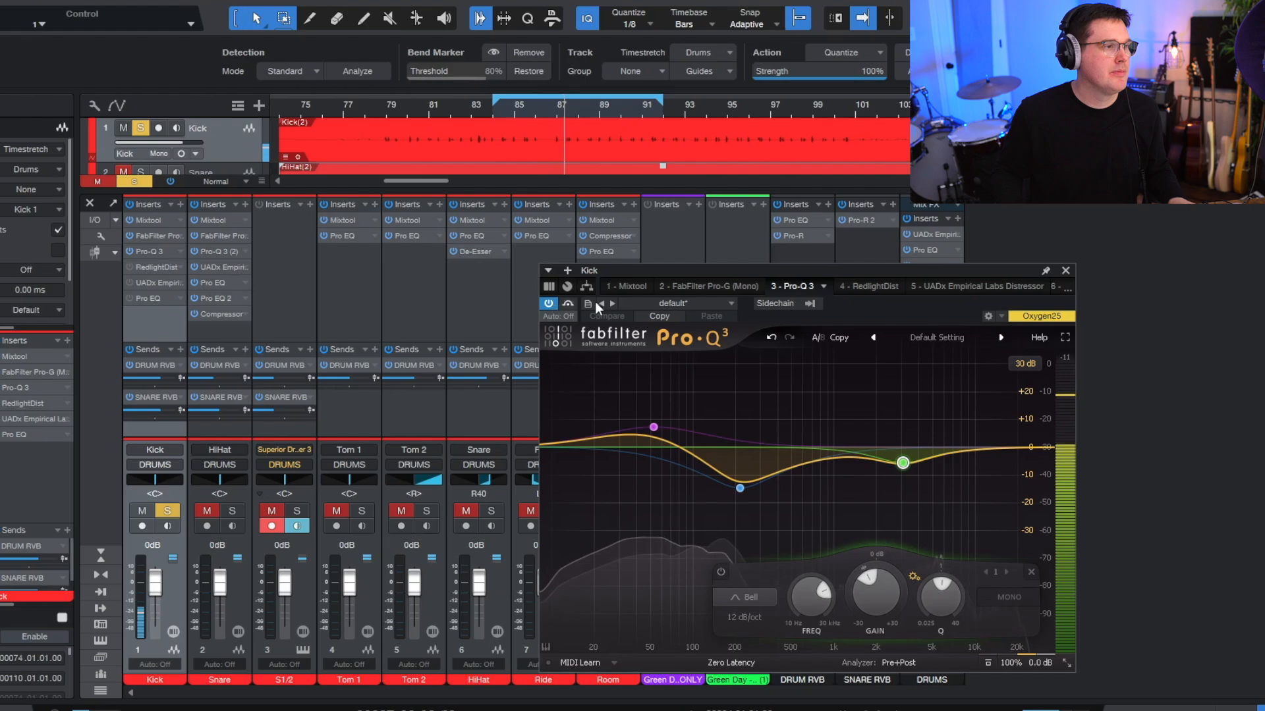
Step: Show the Kick's RedlightDist and play the kick, activating the distortion during playback to compare
left_click(884, 290)
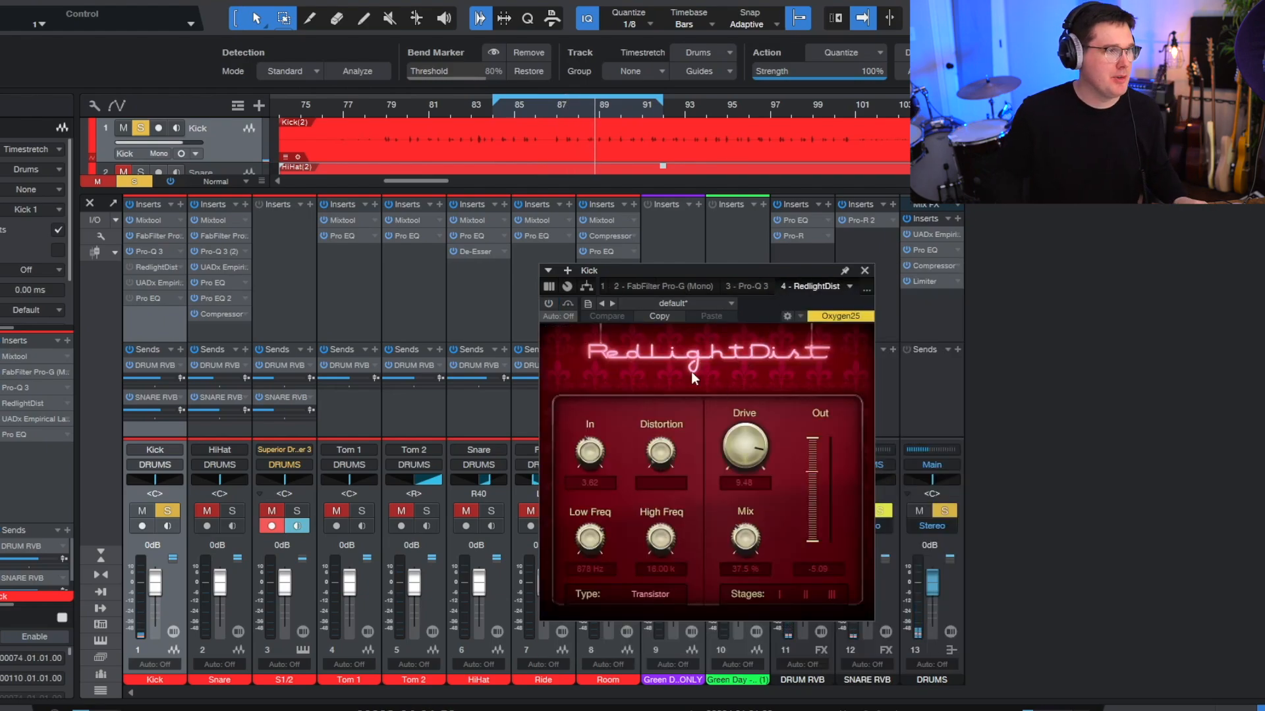
left_click(548, 304)
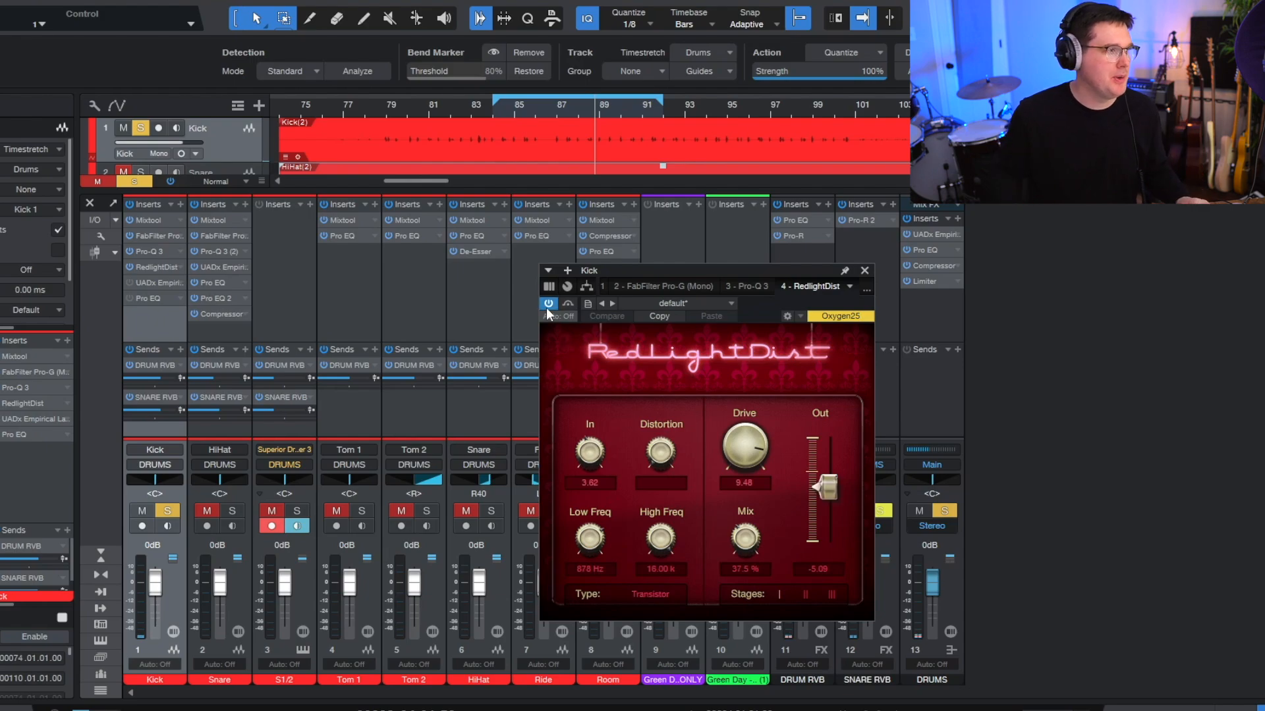
left_click(548, 306)
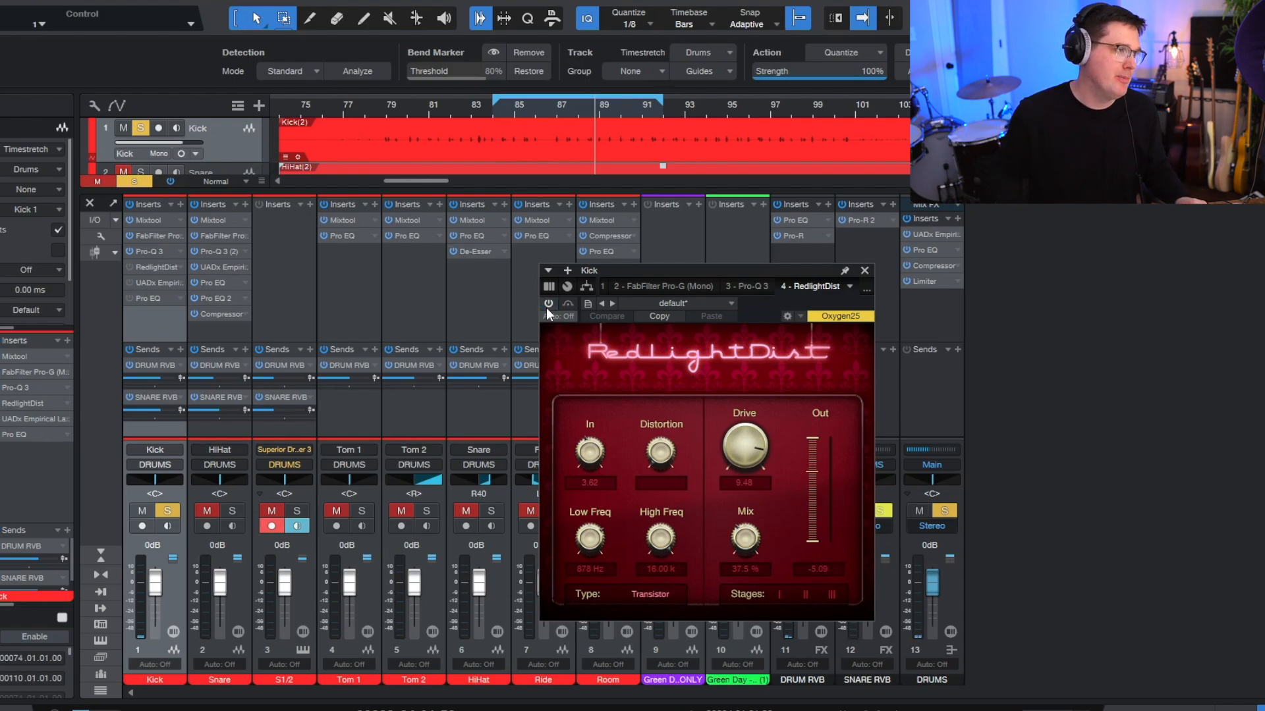
key("space")
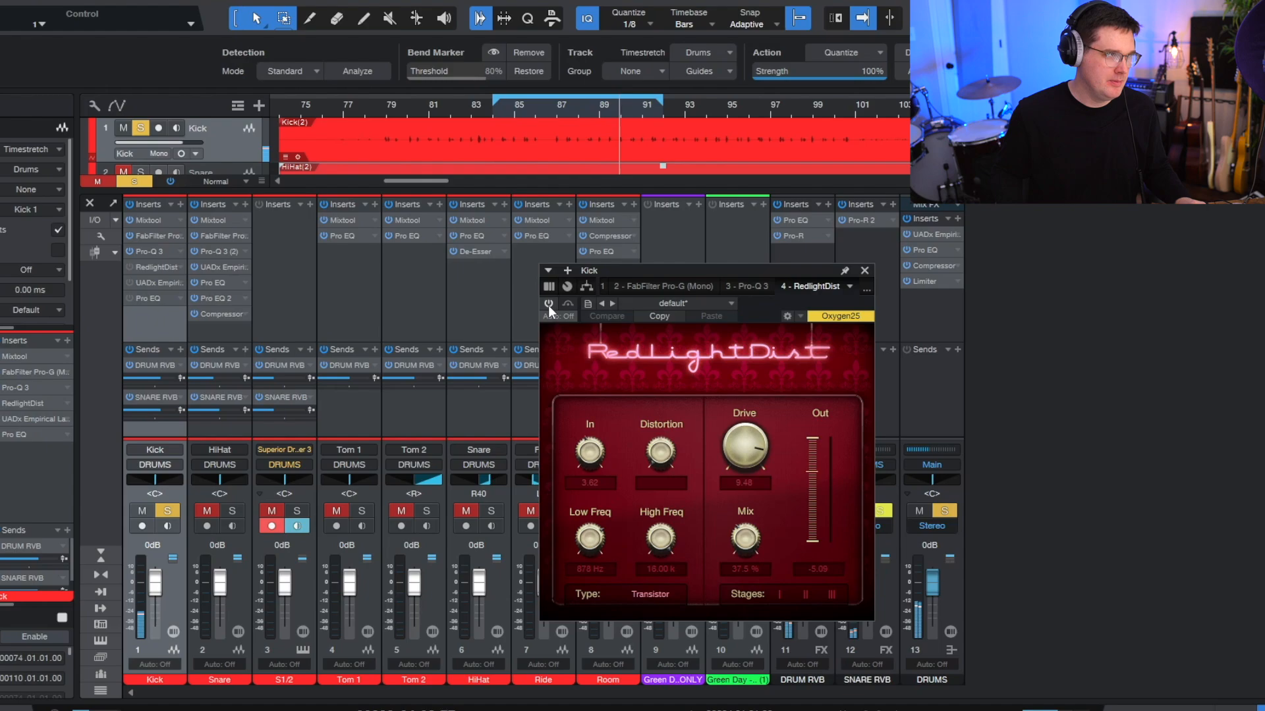
left_click(548, 306)
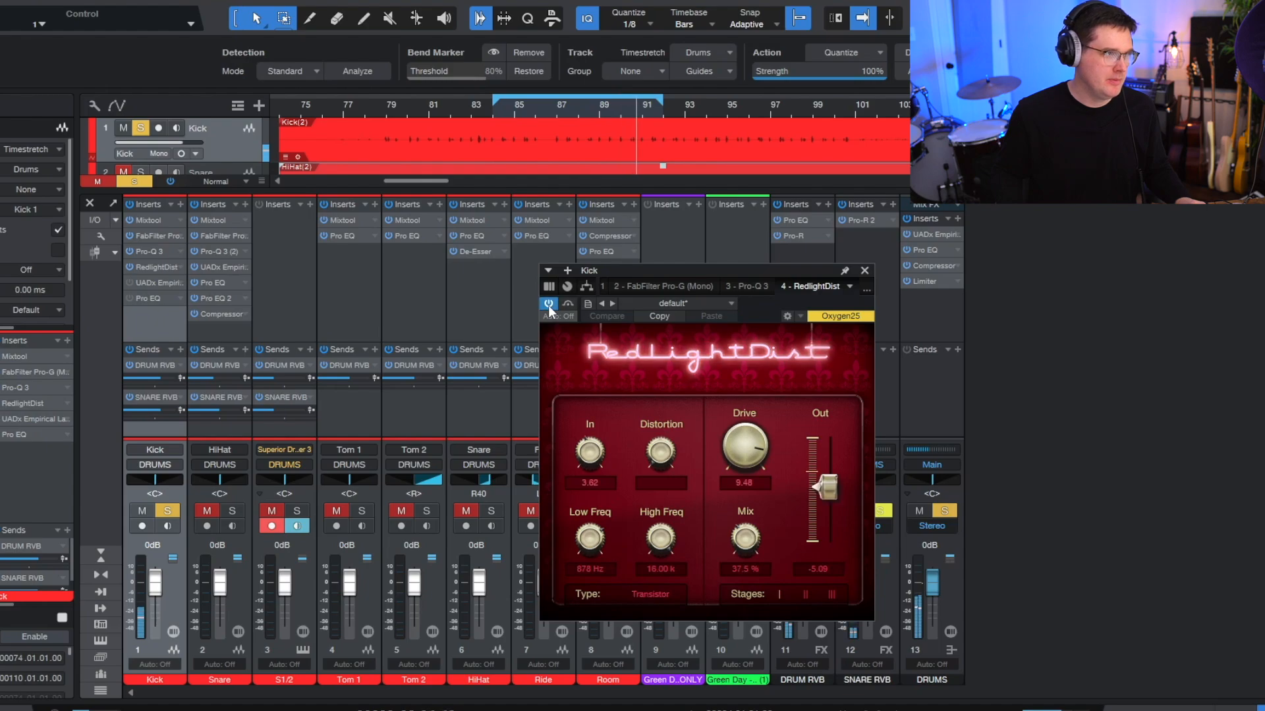
Step: View the Kick's UADx Distressor settings and return to its RedlightDist
left_click(864, 287)
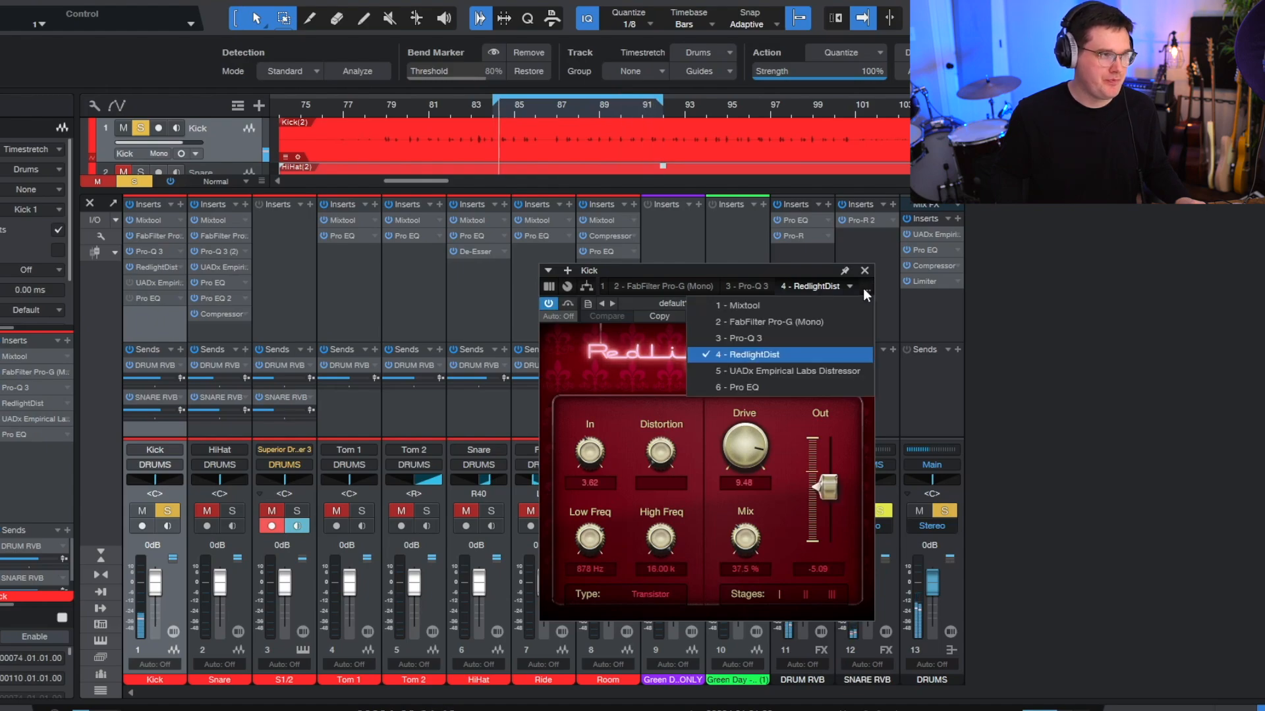
left_click(822, 369)
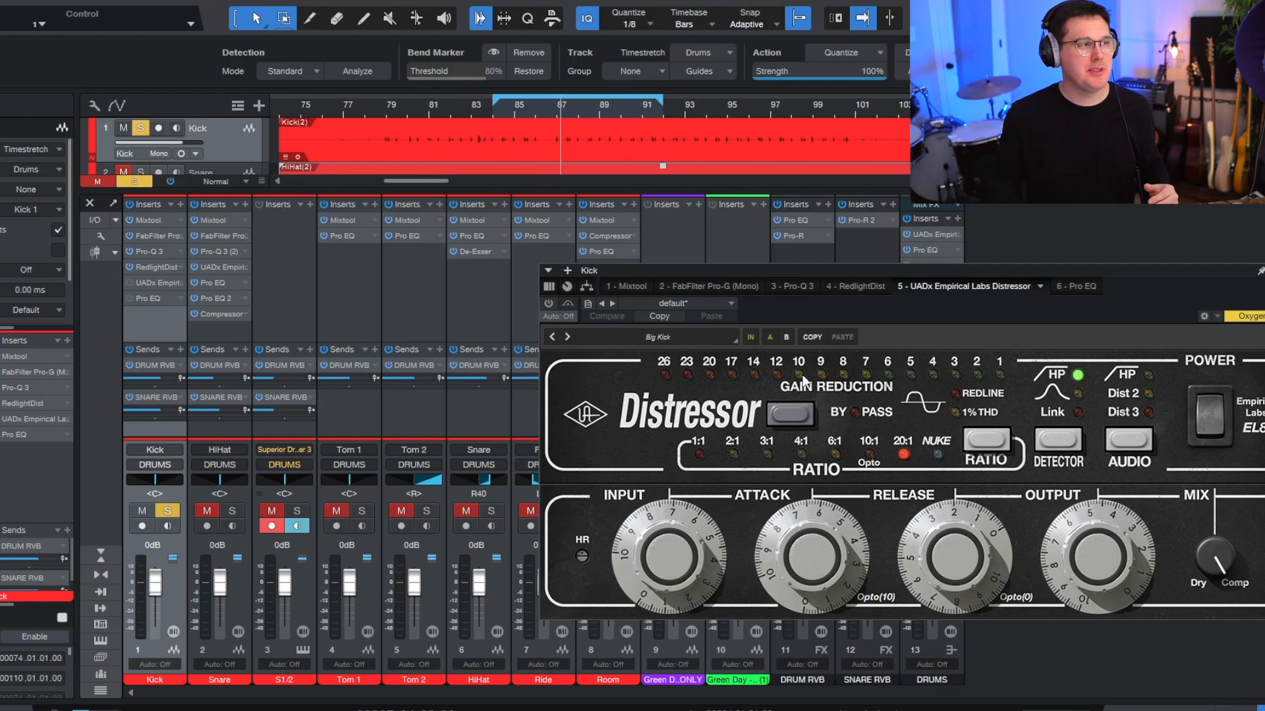
left_click(867, 287)
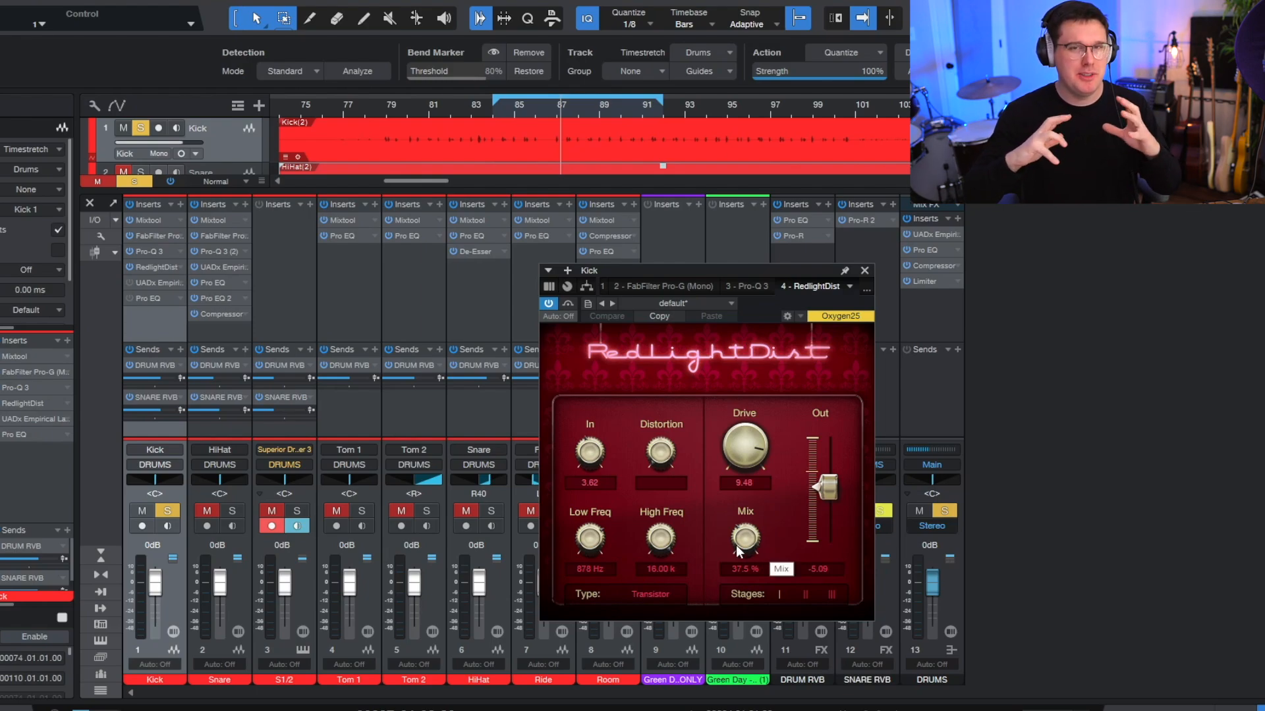
Step: Show the Kick's UADx Distressor and play from around bar 85, activating the compressor during playback to compare
left_click(866, 287)
left_click(839, 369)
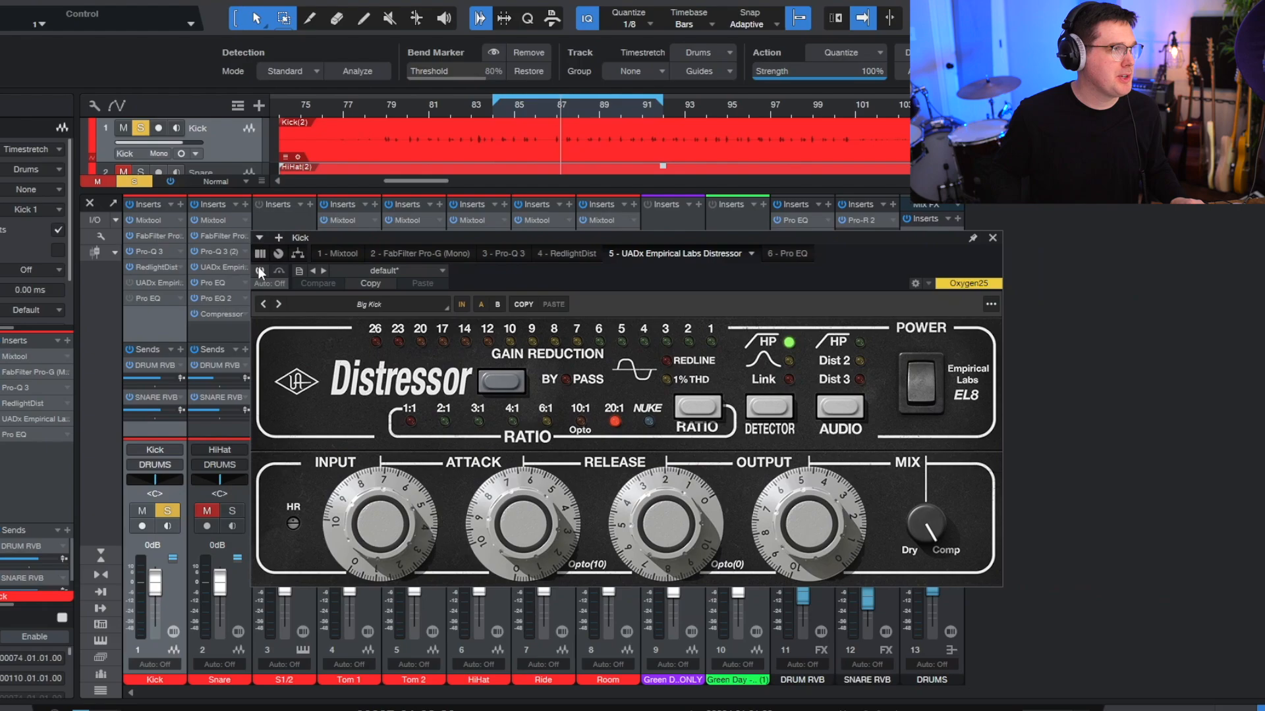
left_click(513, 110)
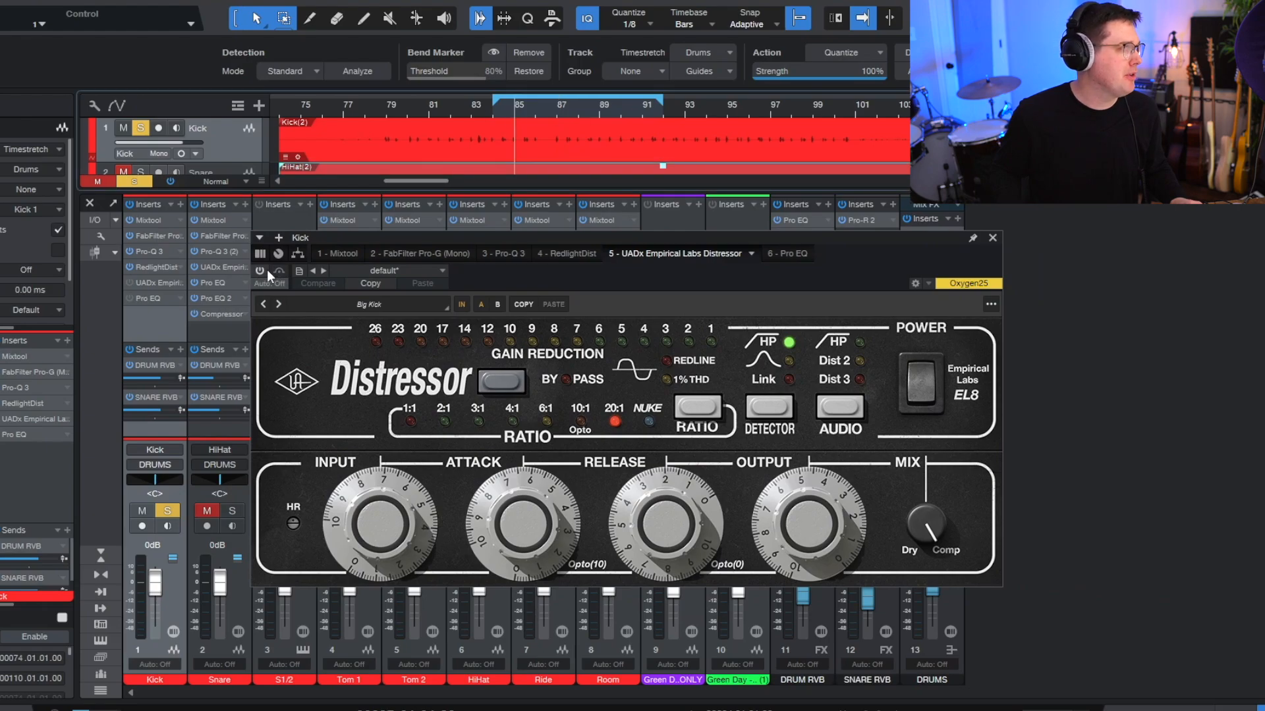
key("space")
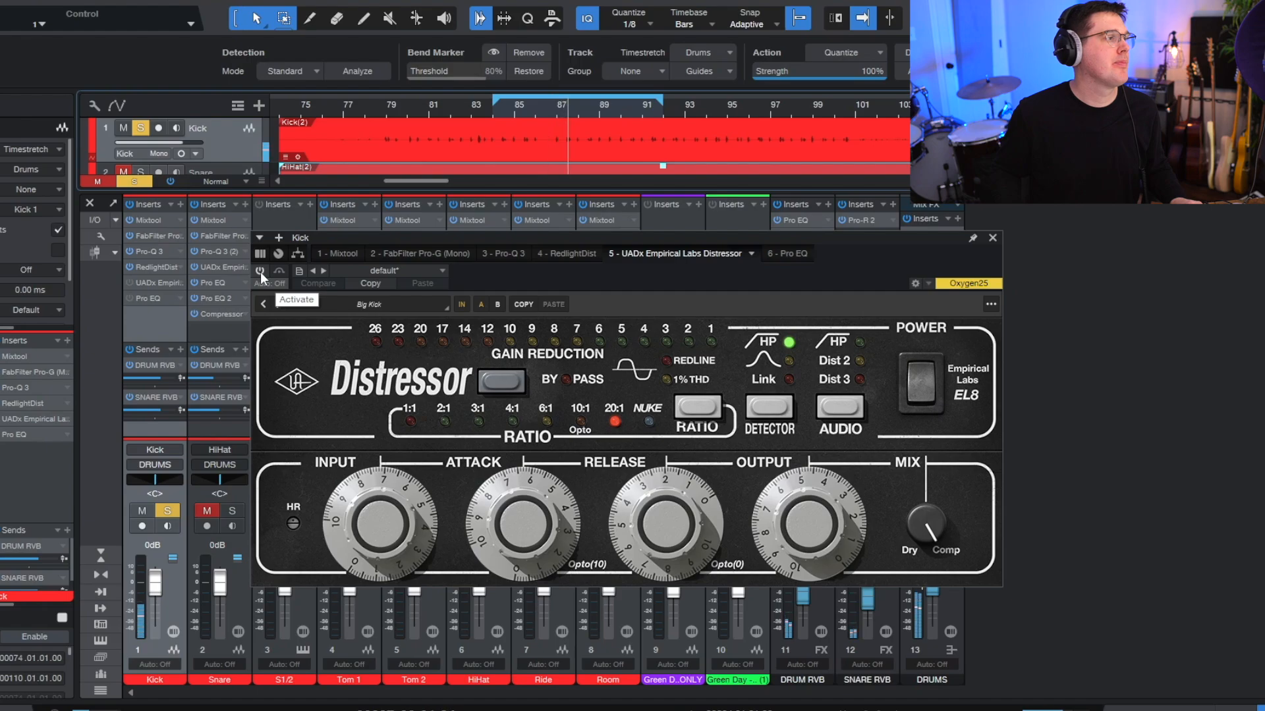
left_click(260, 271)
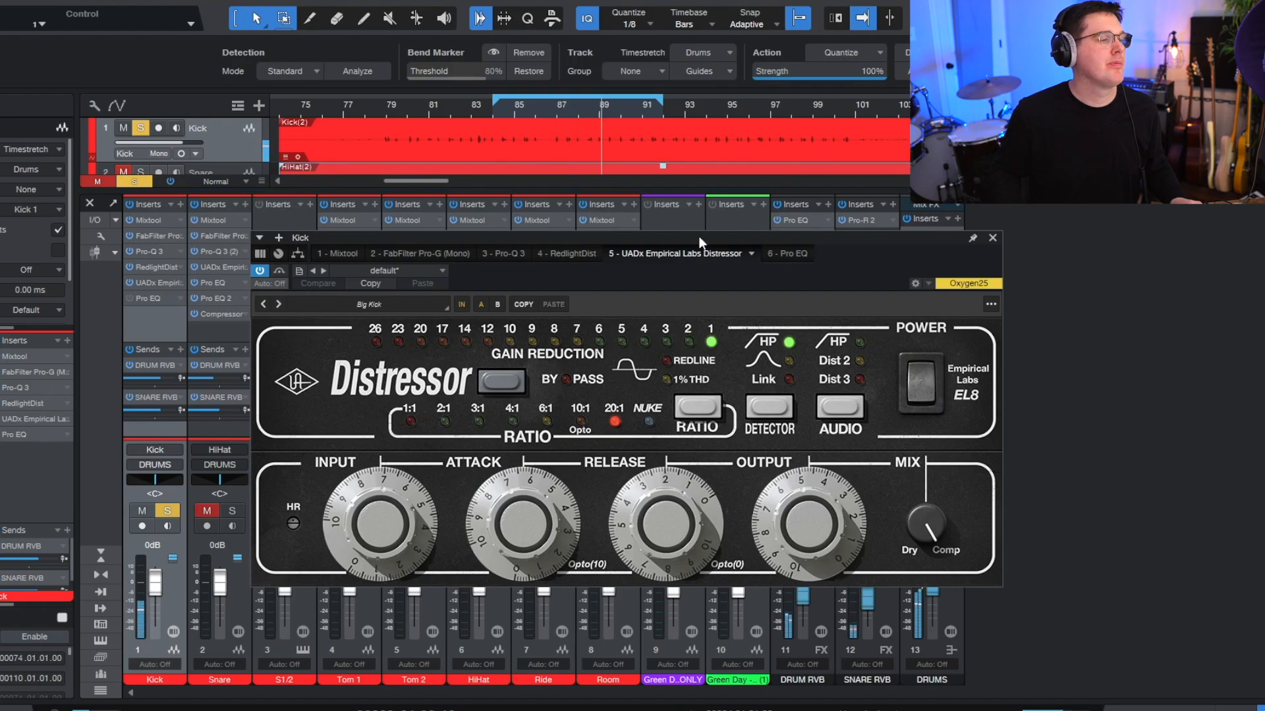
Step: Show the Kick's Pro EQ, activate it to compare the kick during playback, and close the plug-in window
left_click(787, 258)
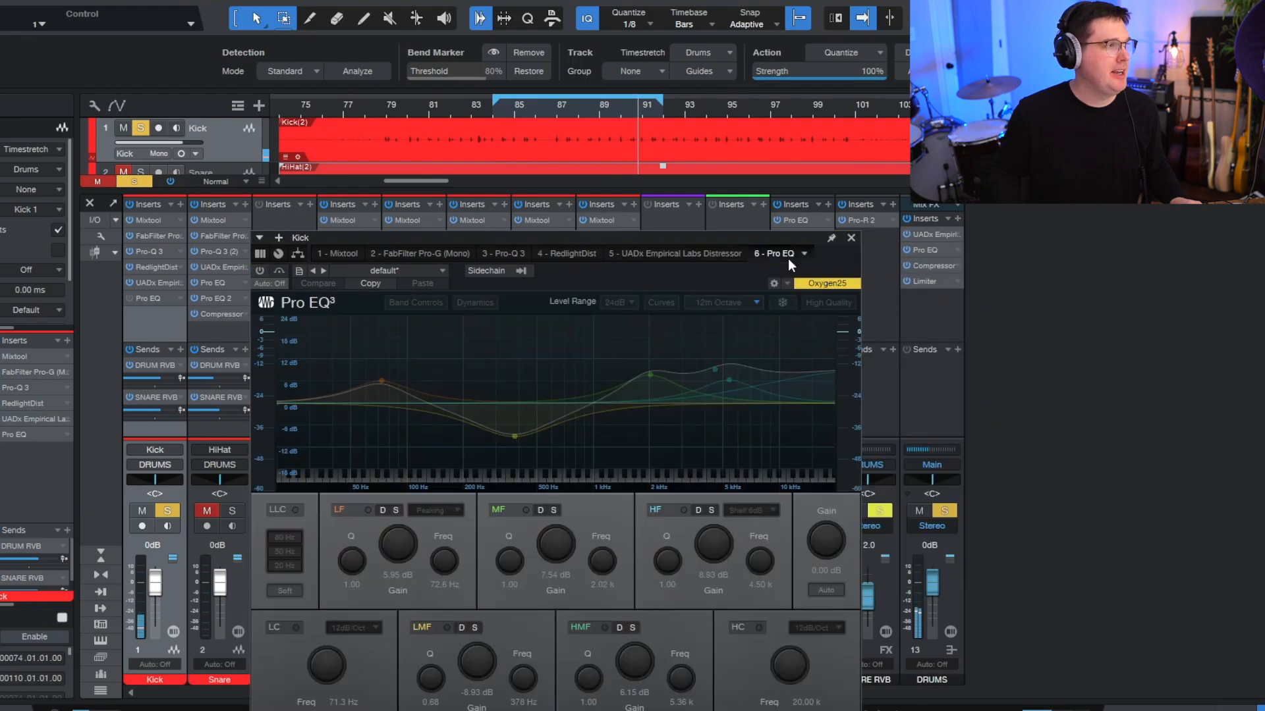
key("space")
left_click(261, 270)
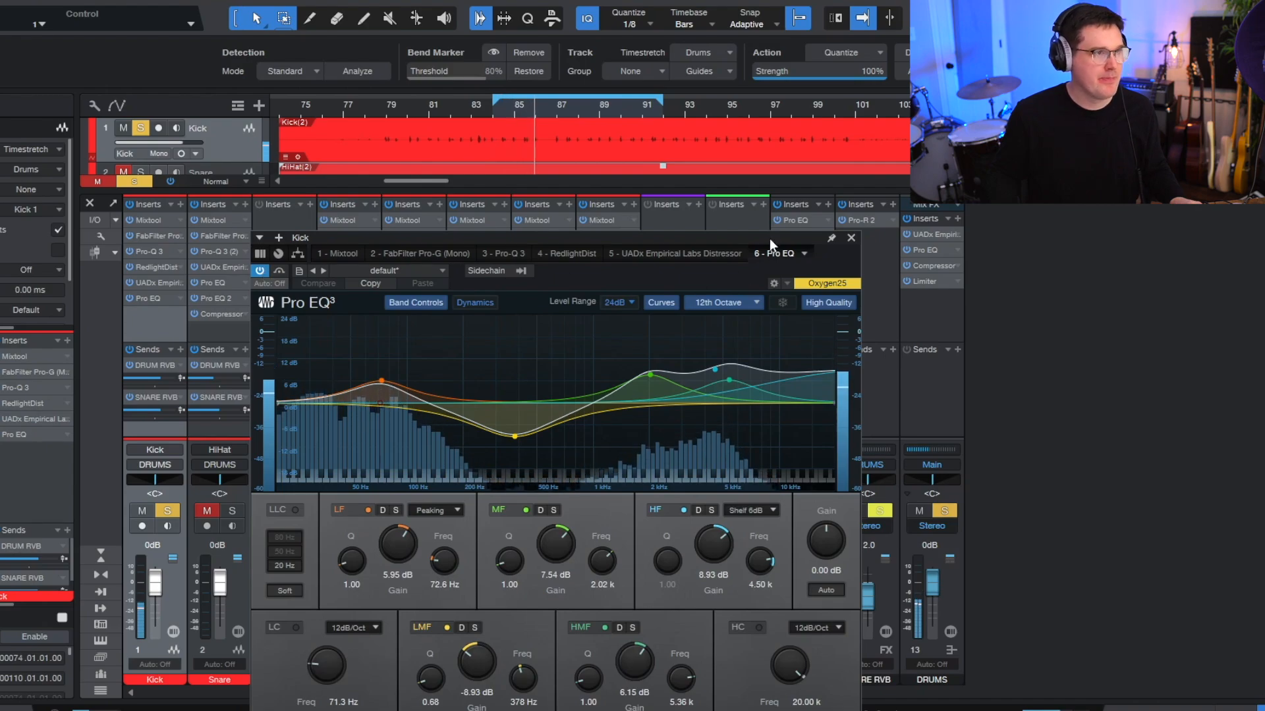
left_click(851, 239)
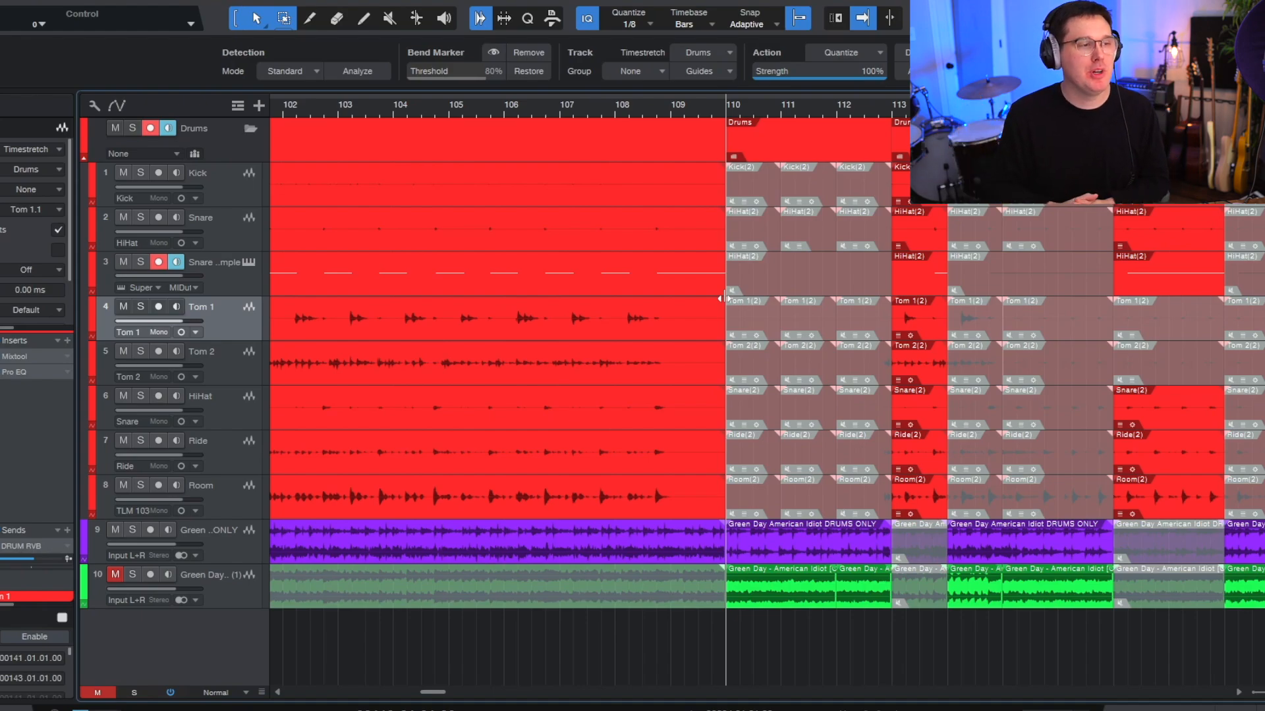
Step: Play the arrangement from bar 110, where Green Day's isolated drums alternate with the recorded drum mix
scroll(790, 694, "right", 4)
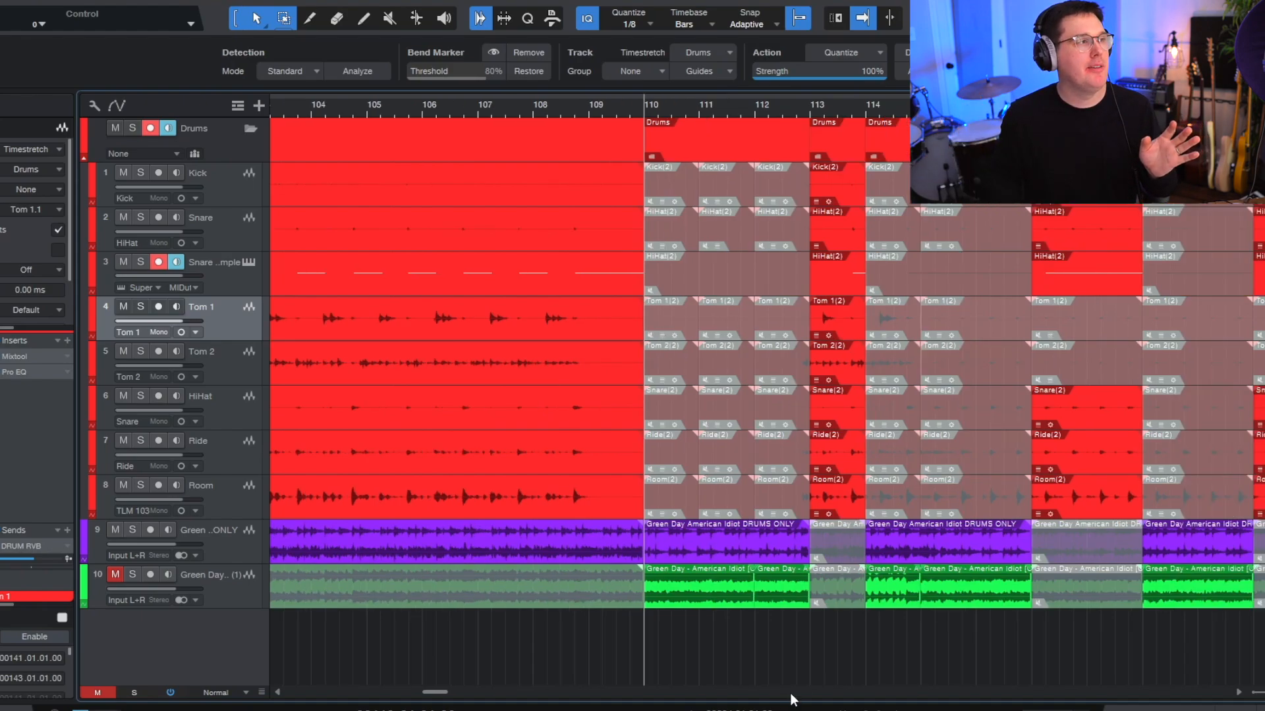
mouse_move(749, 101)
left_mouse_down()
mouse_move(732, 68)
mouse_move(725, 108)
left_mouse_up()
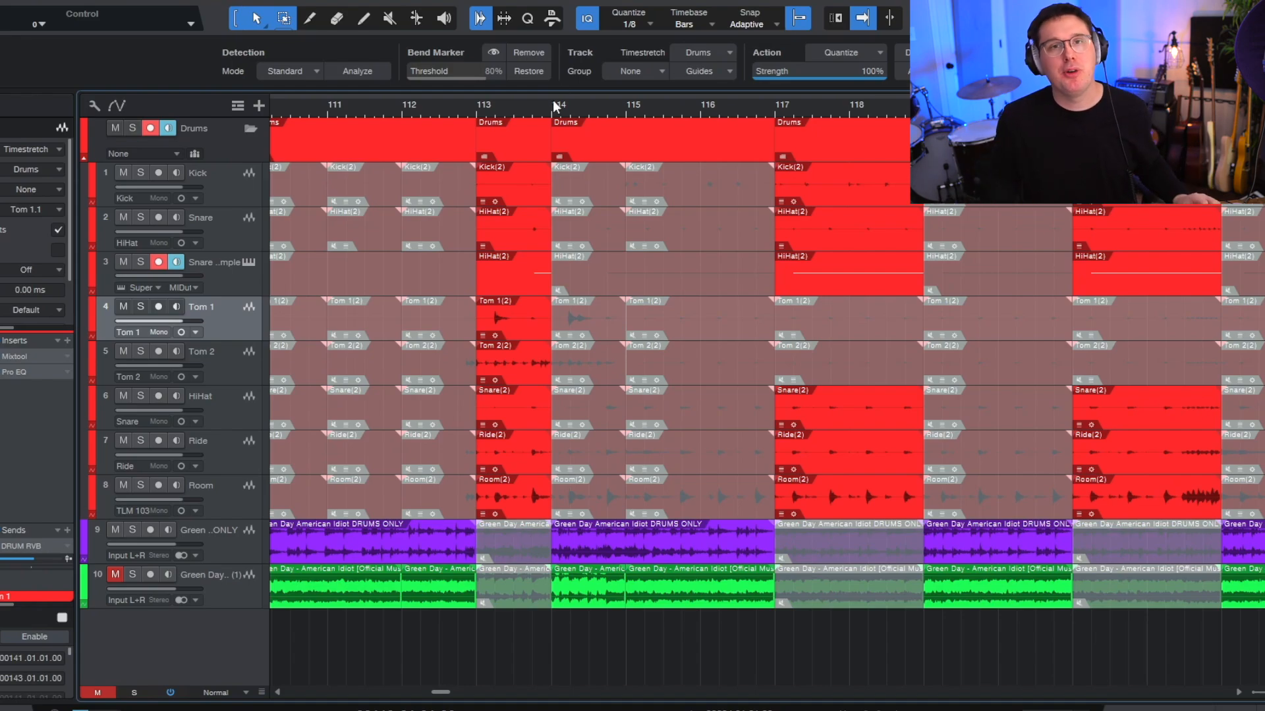
left_click_drag(577, 104, 589, 92)
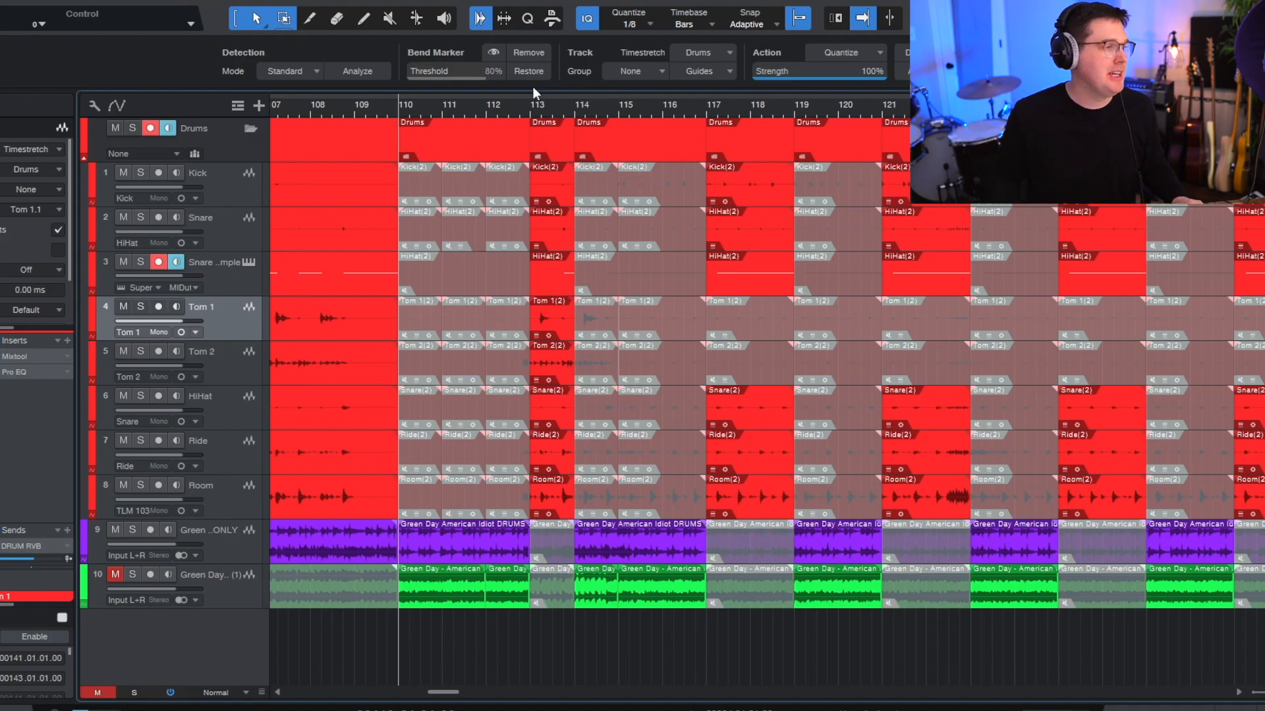
key("space")
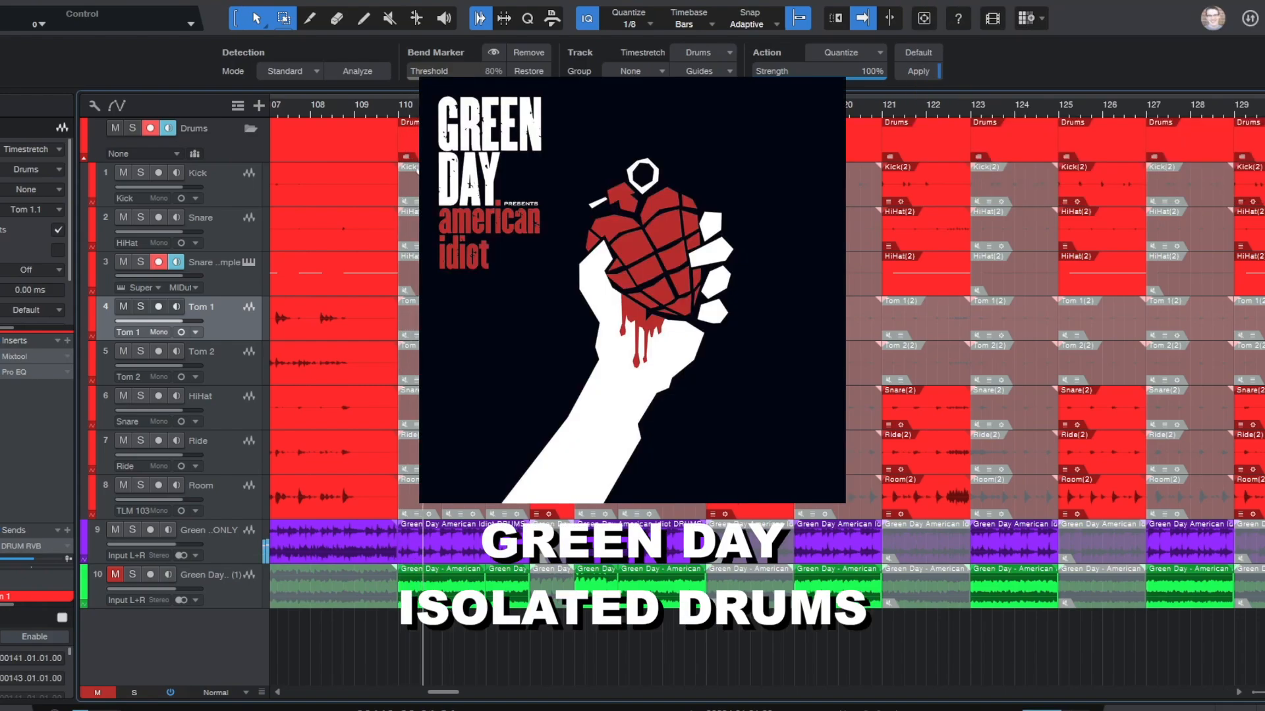